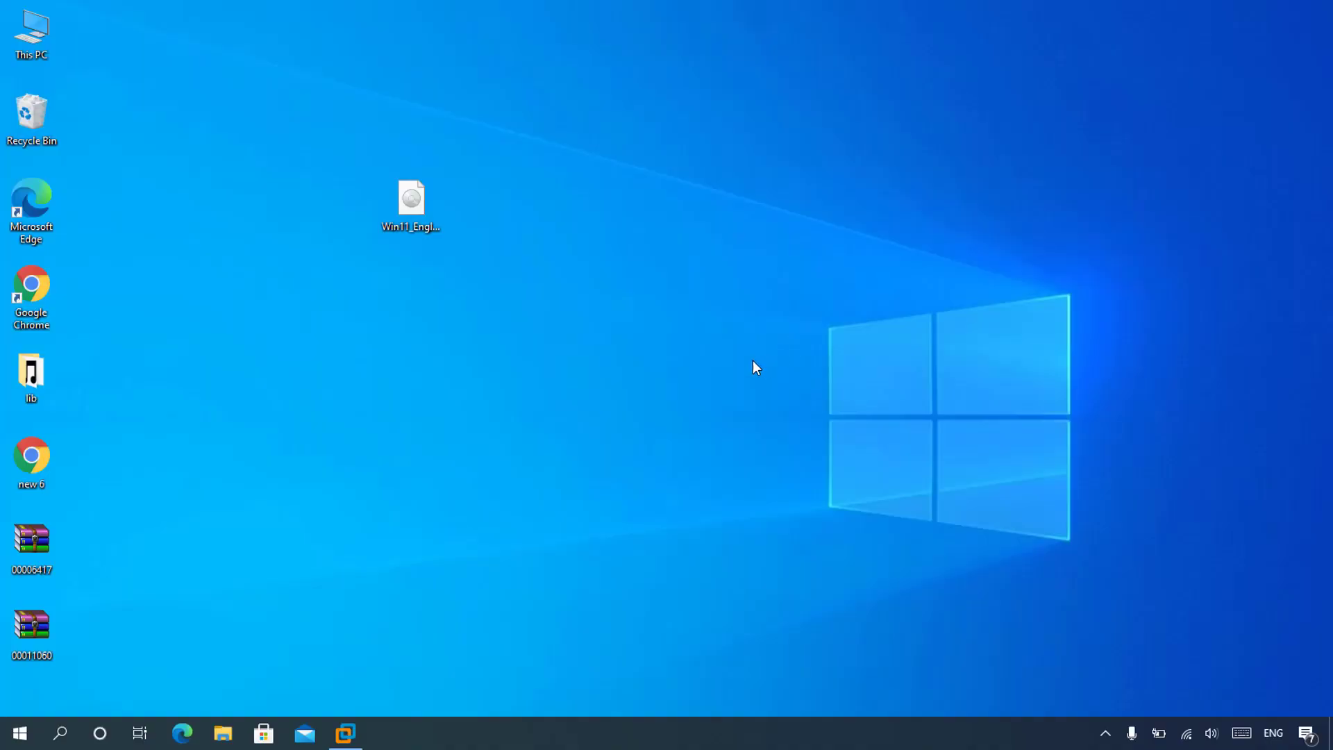
drag(500, 179, 297, 335)
click(503, 373)
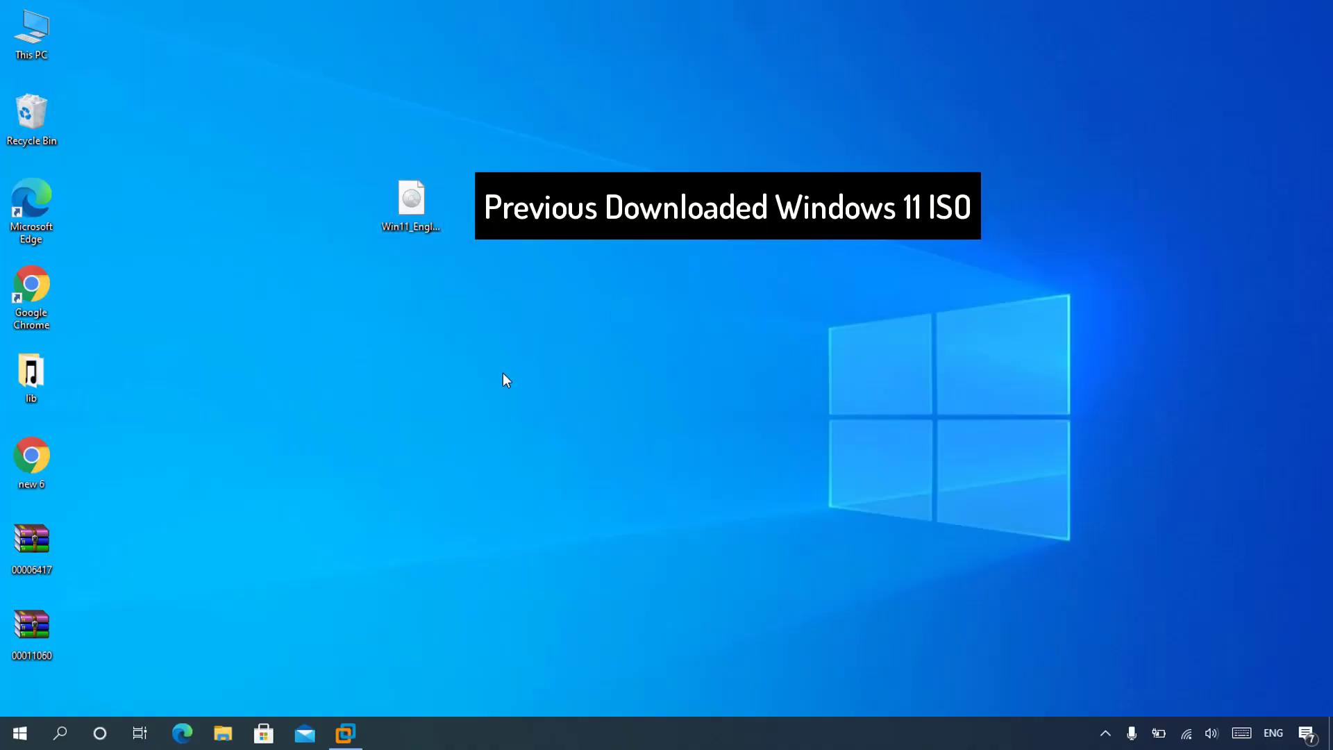
Switch to VMware Workstation and start creating a new virtual machine with the Typical (recommended) configuration
click(345, 733)
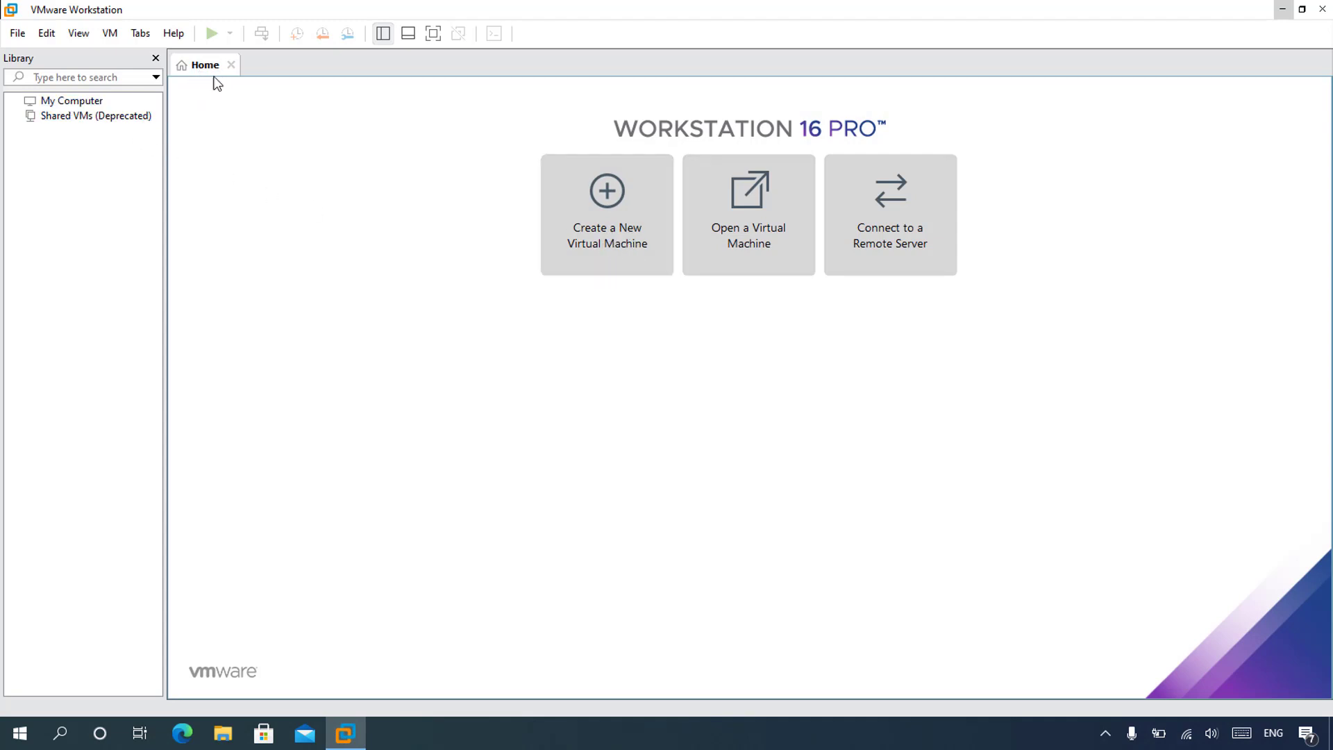
click(627, 222)
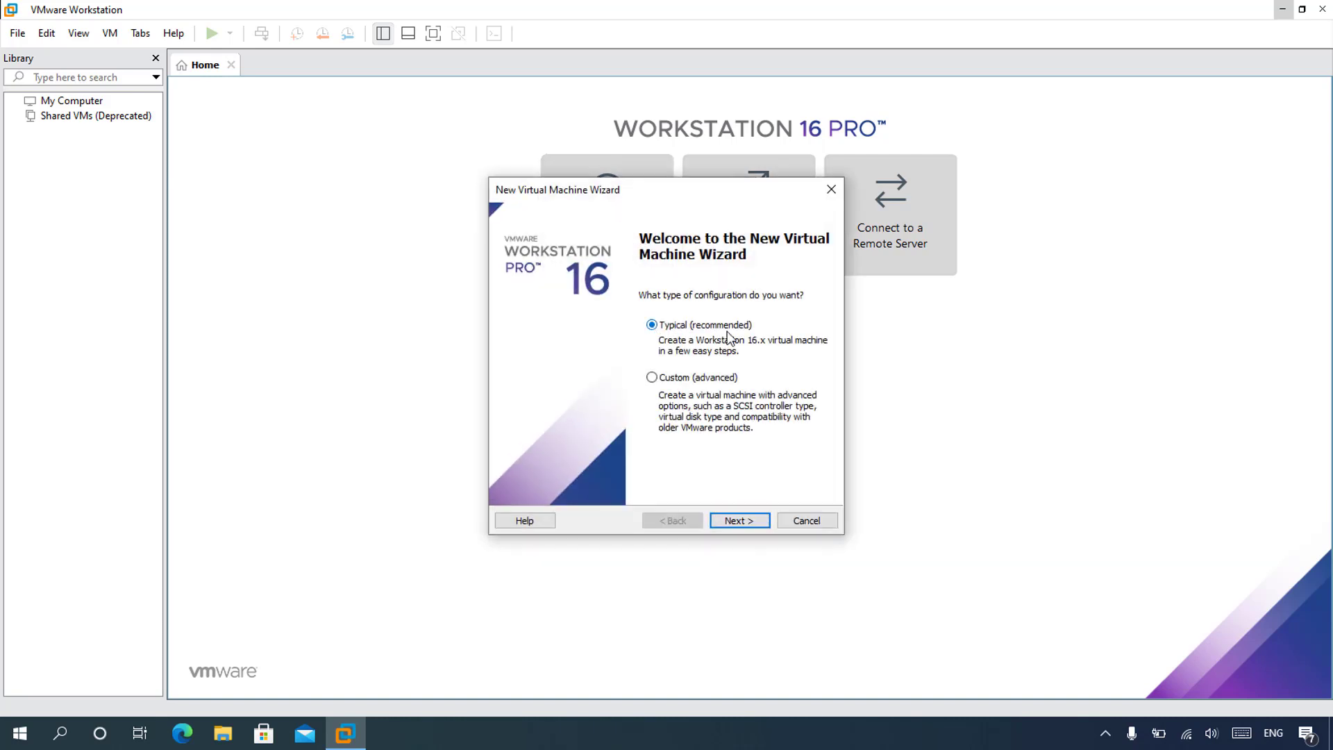
click(753, 524)
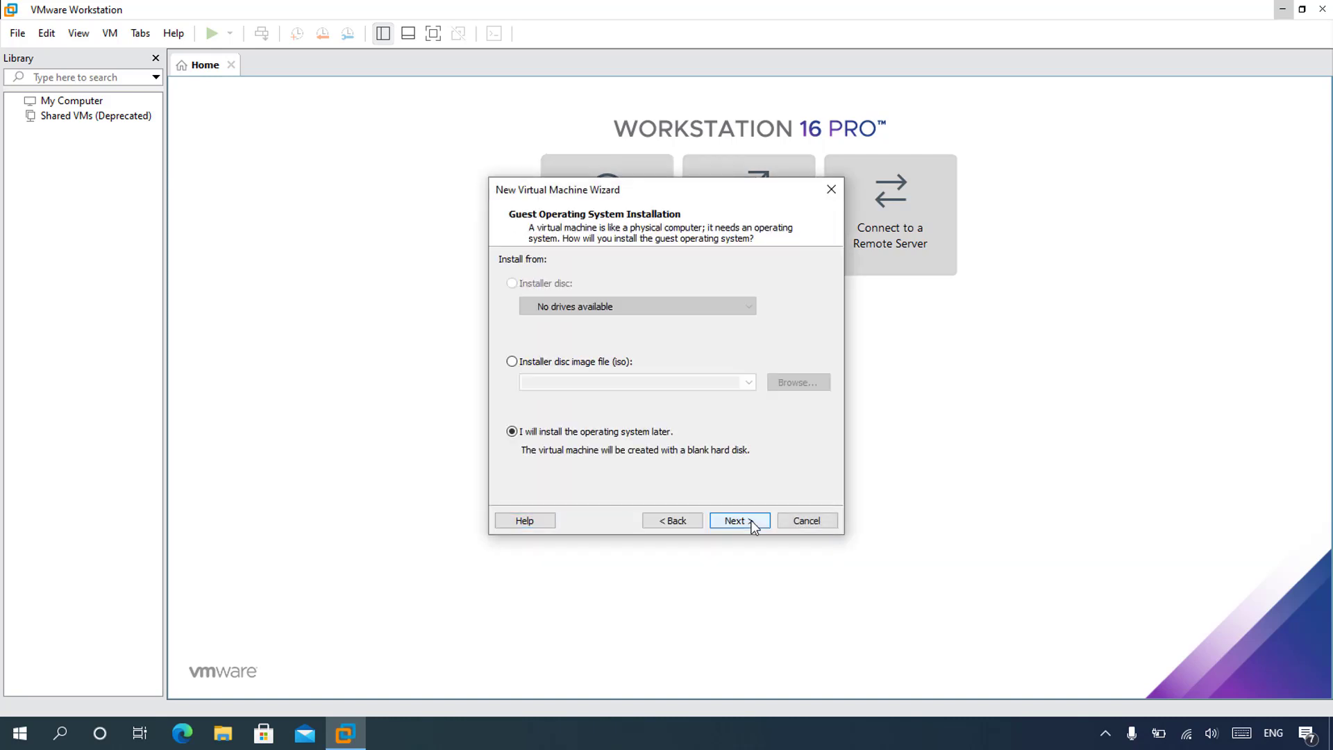
Use the installer disc image Win11_EnglishInternational_x64 from the Desktop as the guest operating system's installation source
click(512, 361)
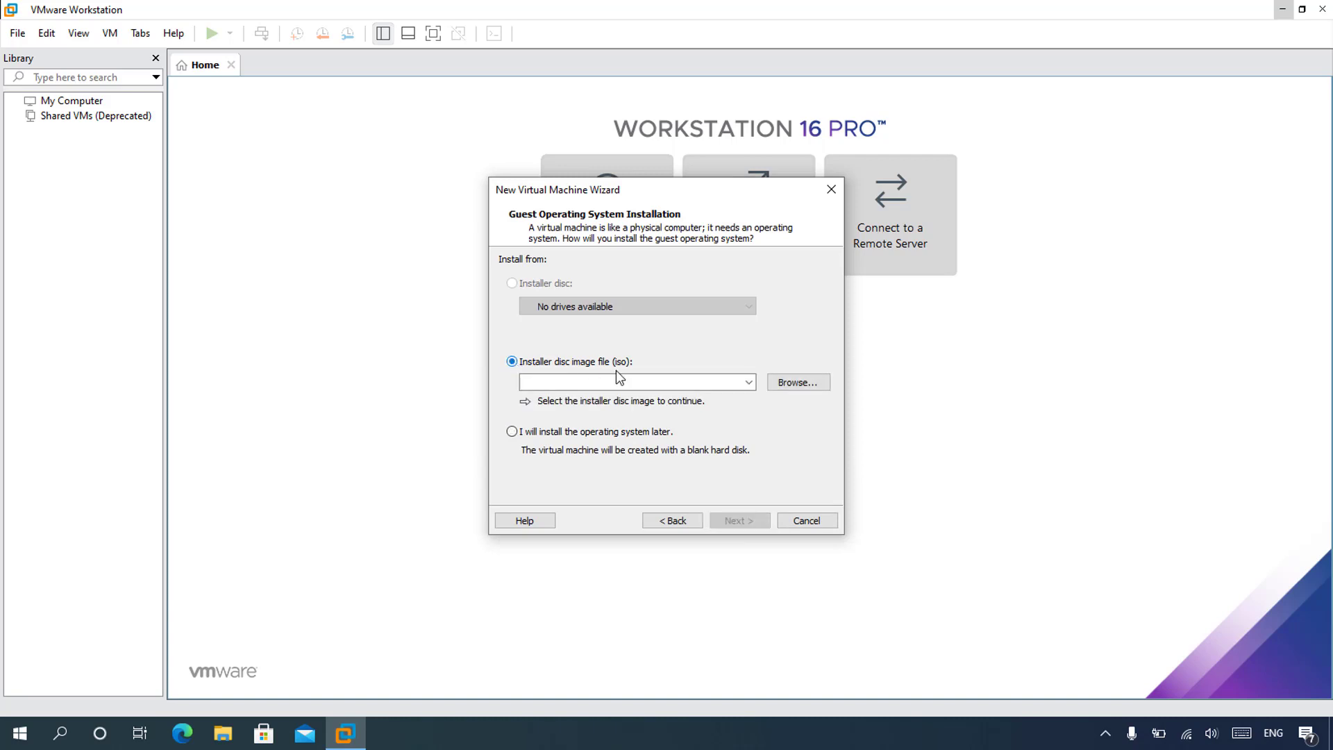
click(800, 384)
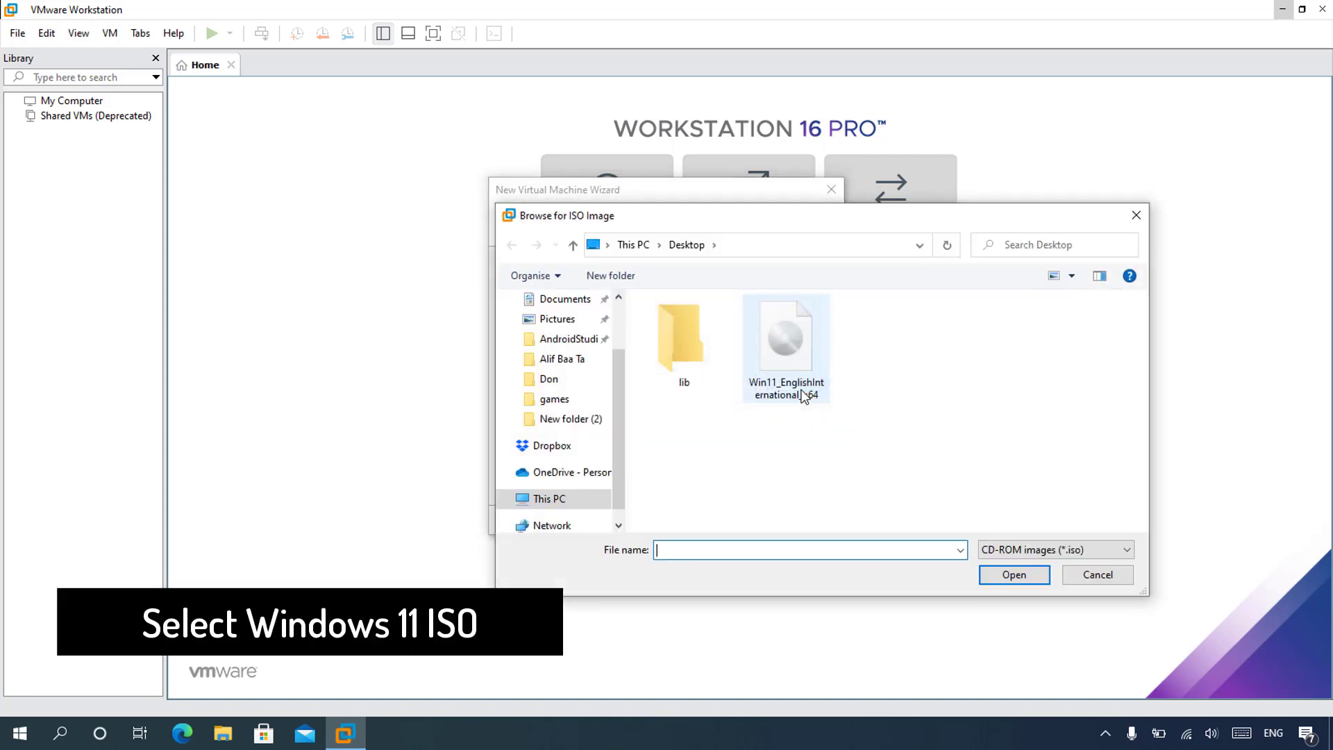
click(783, 349)
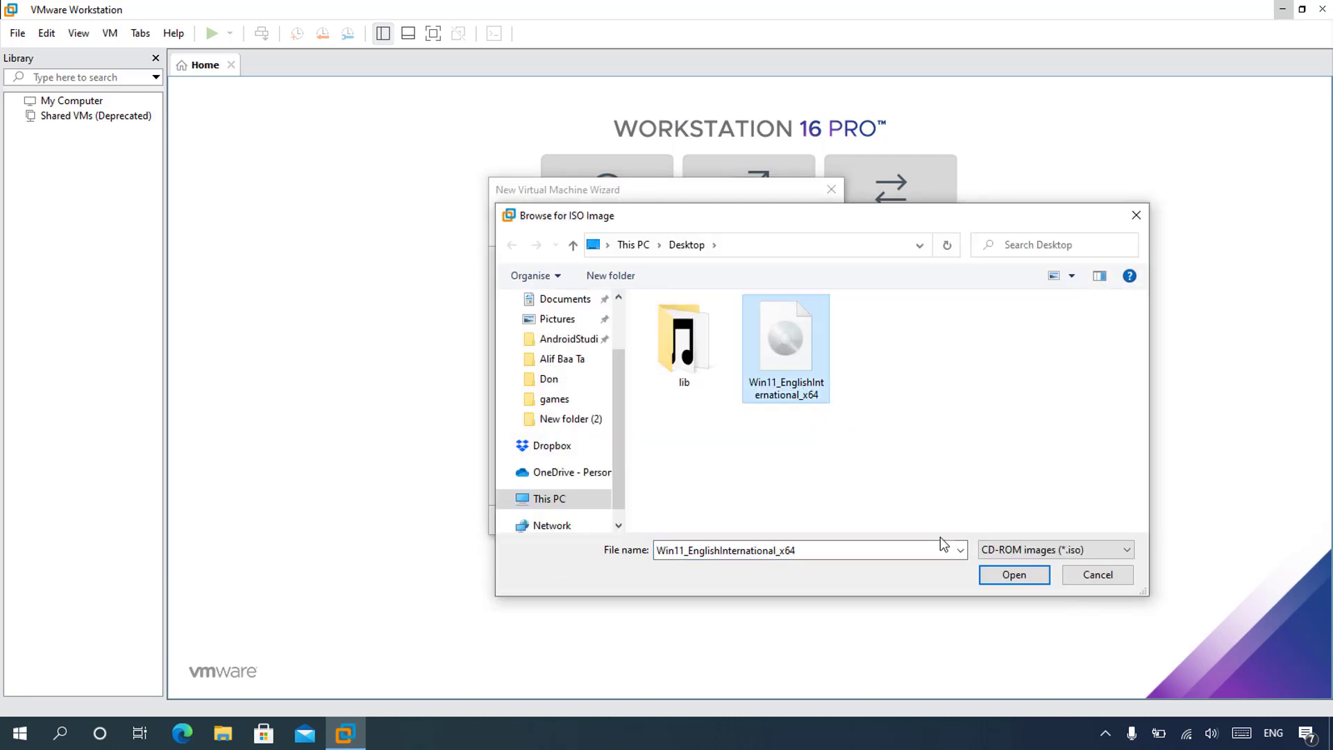
click(1000, 575)
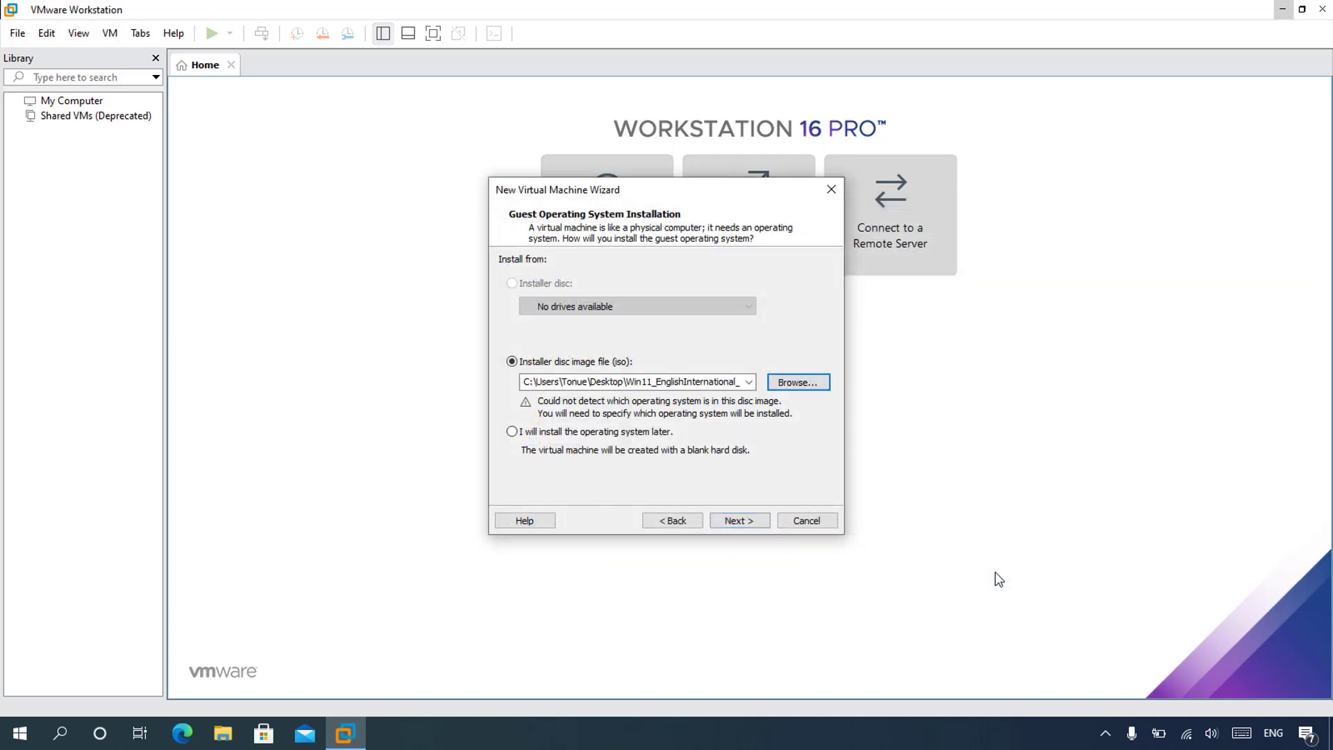
click(743, 524)
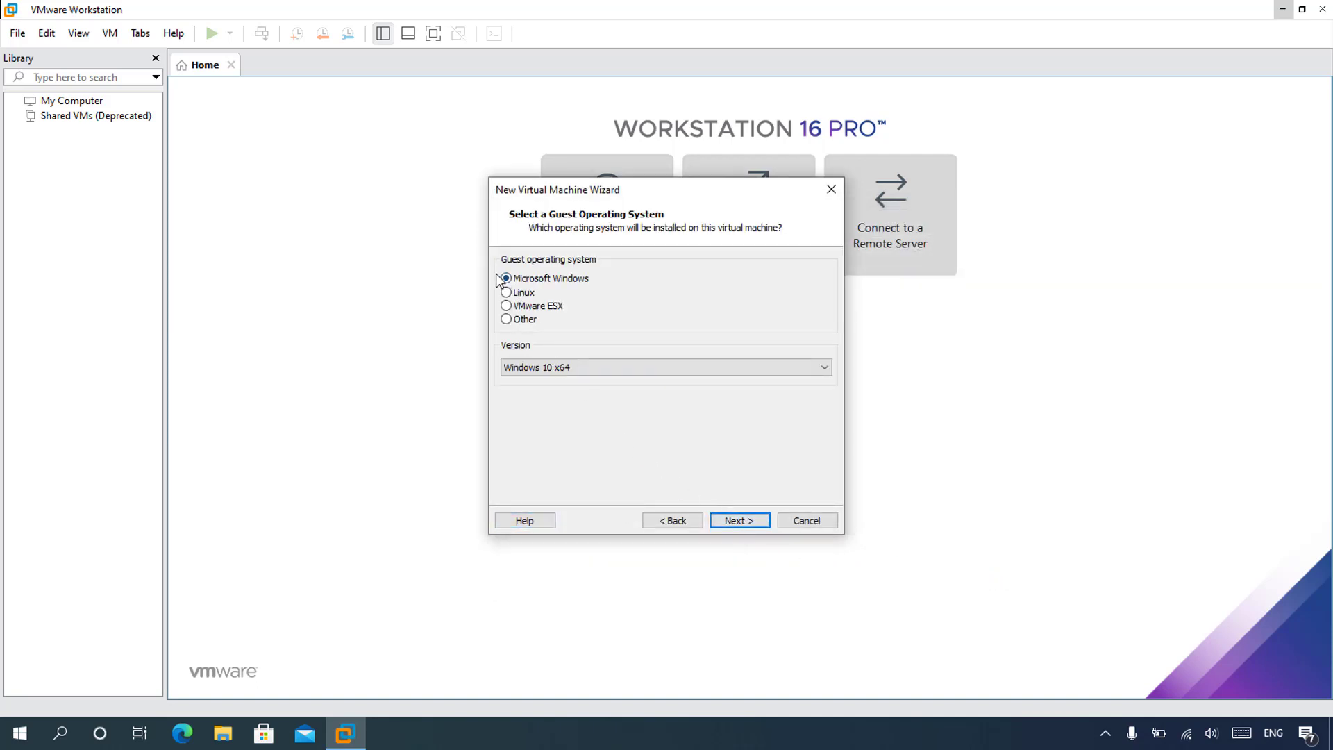
Set the guest operating system to Microsoft Windows, version Windows 10 x64
click(587, 366)
click(588, 386)
click(740, 520)
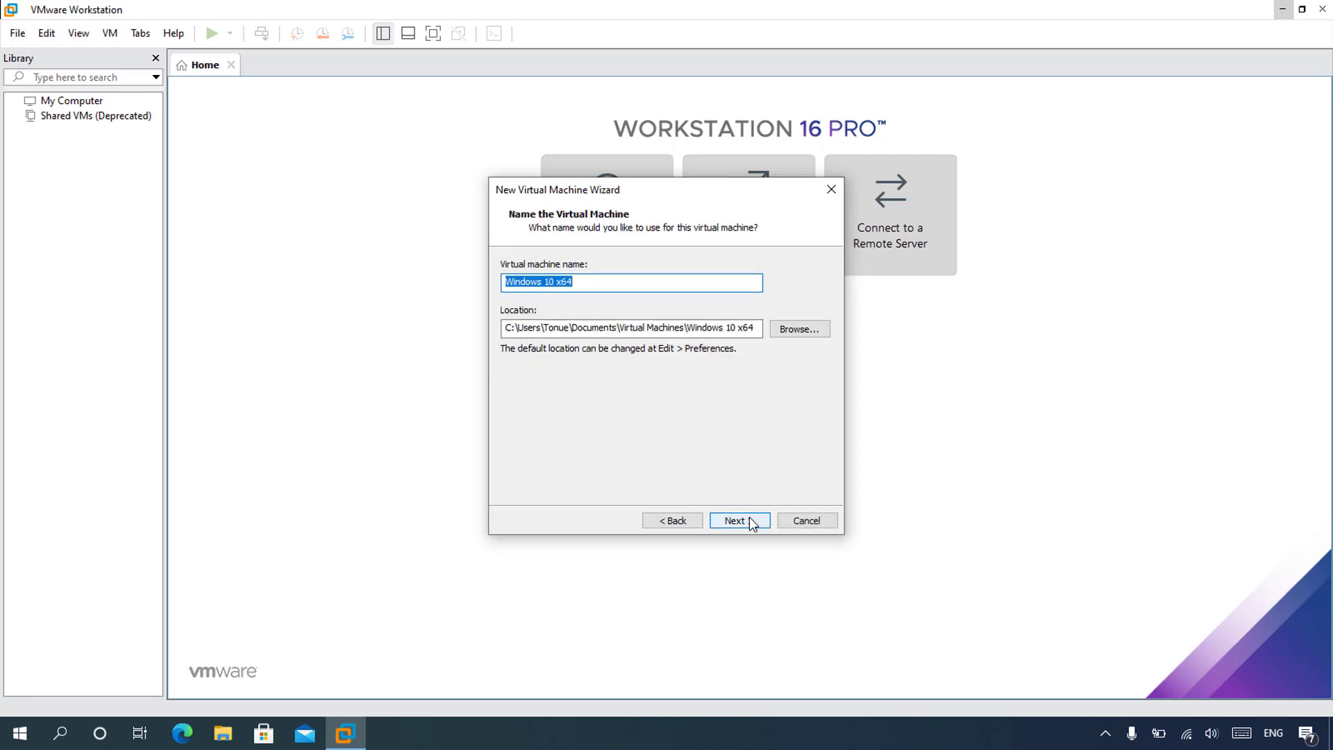
Name the virtual machine Windows 11, keeping the suggested storage location
text(Wi)
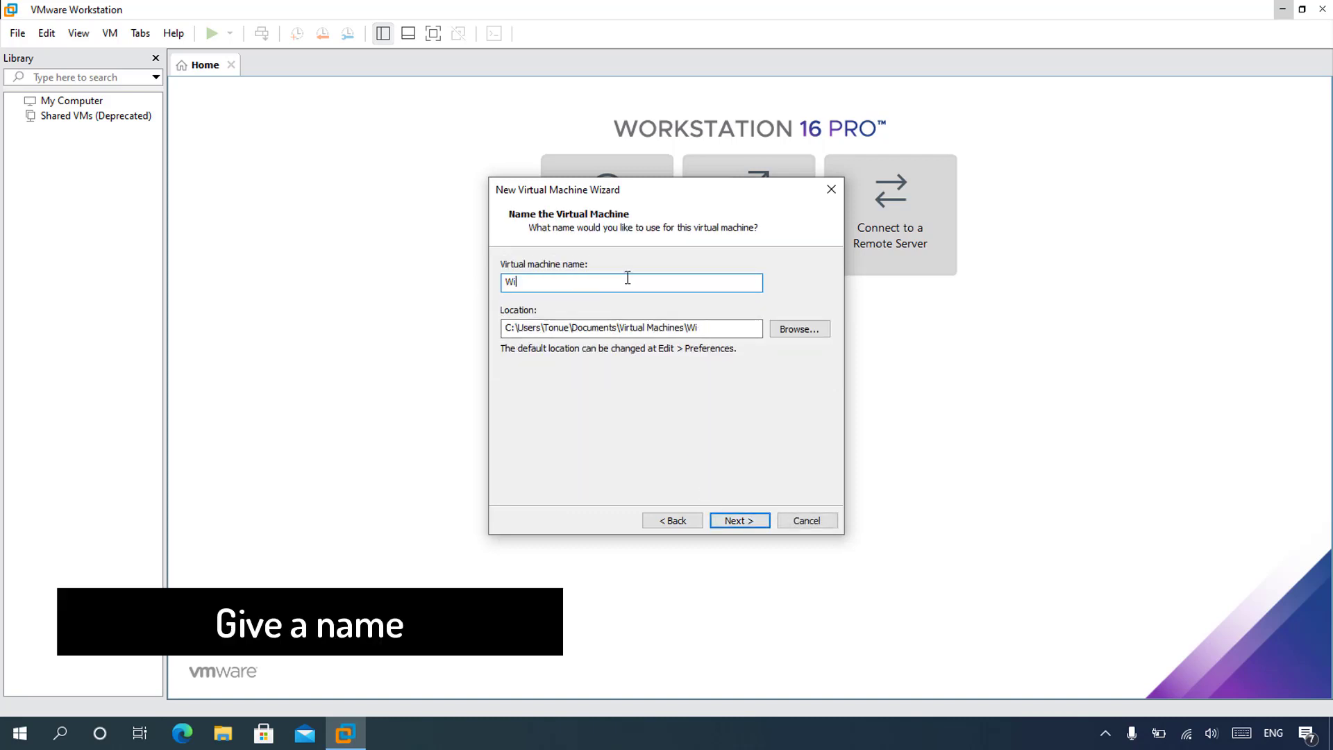
text(ndows 11)
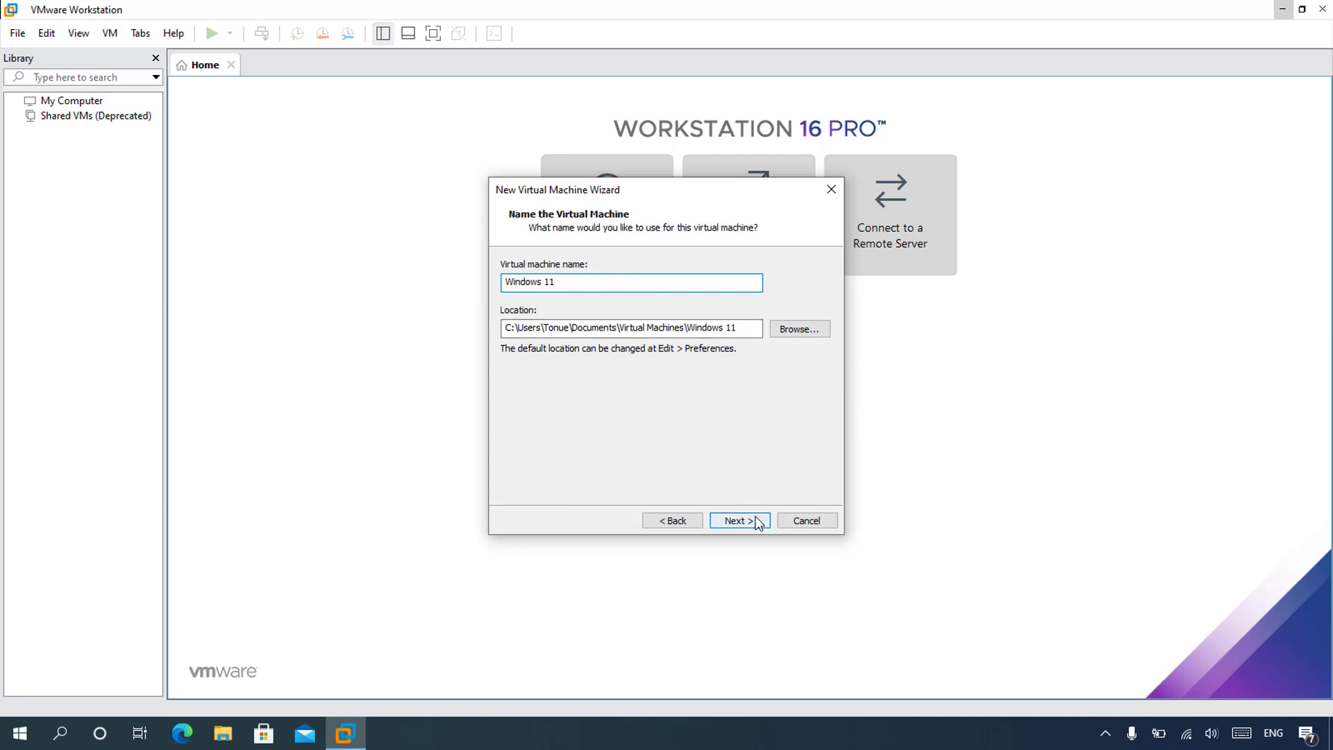
click(757, 521)
Set the maximum disk size to 30 GB, with the virtual disk split into multiple files
click(635, 300)
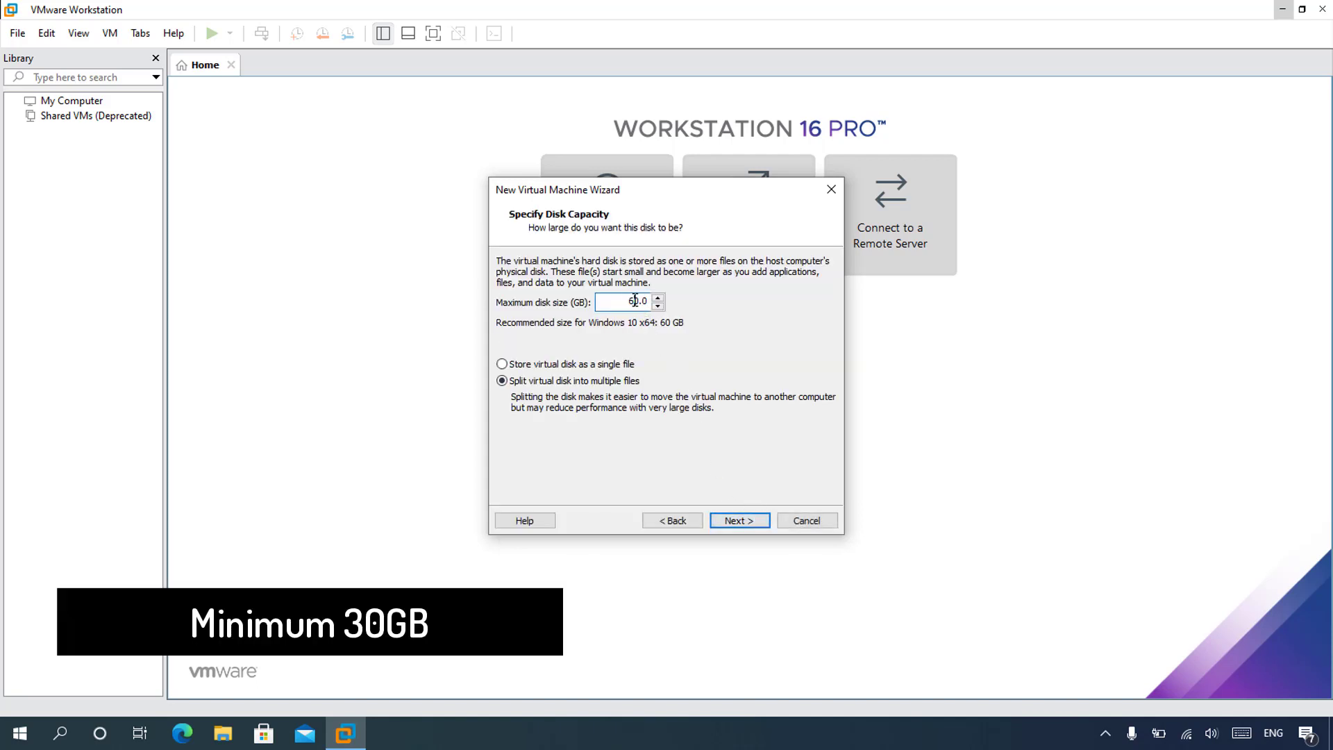
text(3)
click(736, 520)
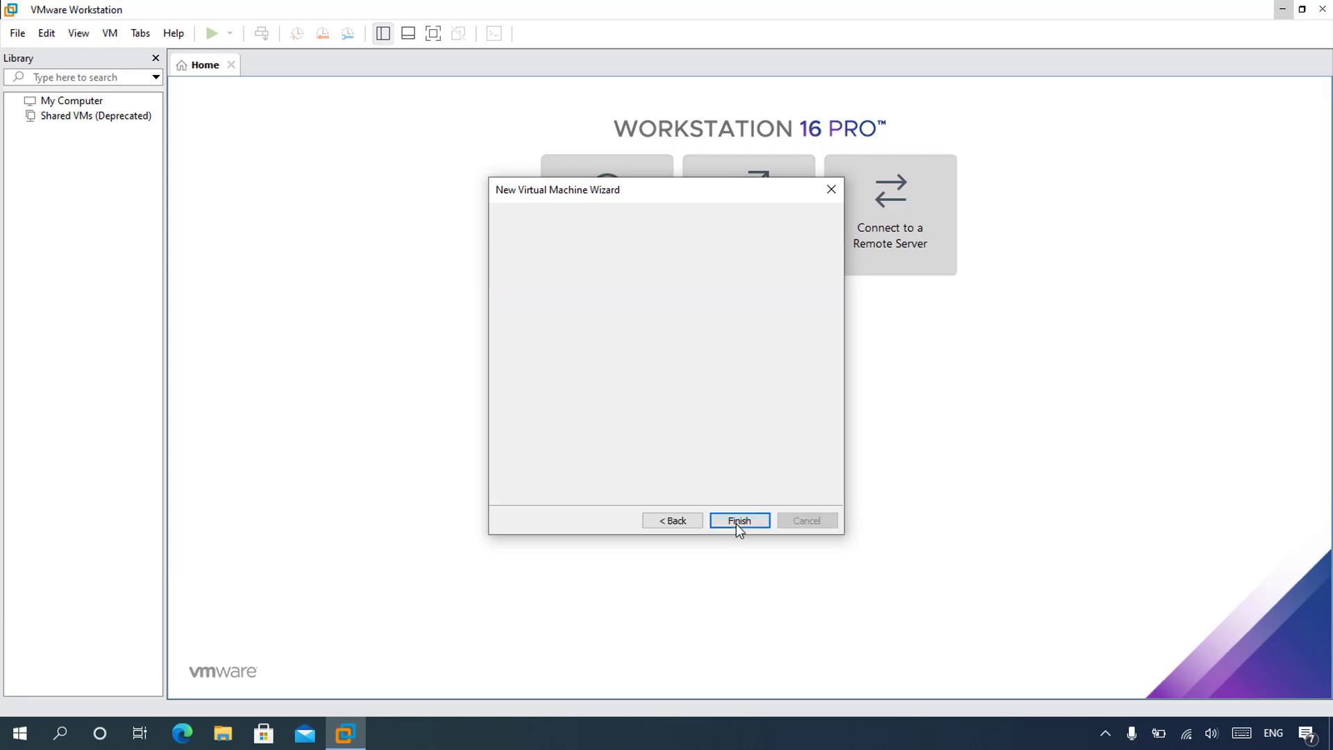
Customize the hardware to give the virtual machine 2048 MB of memory, and finish creating it
click(600, 430)
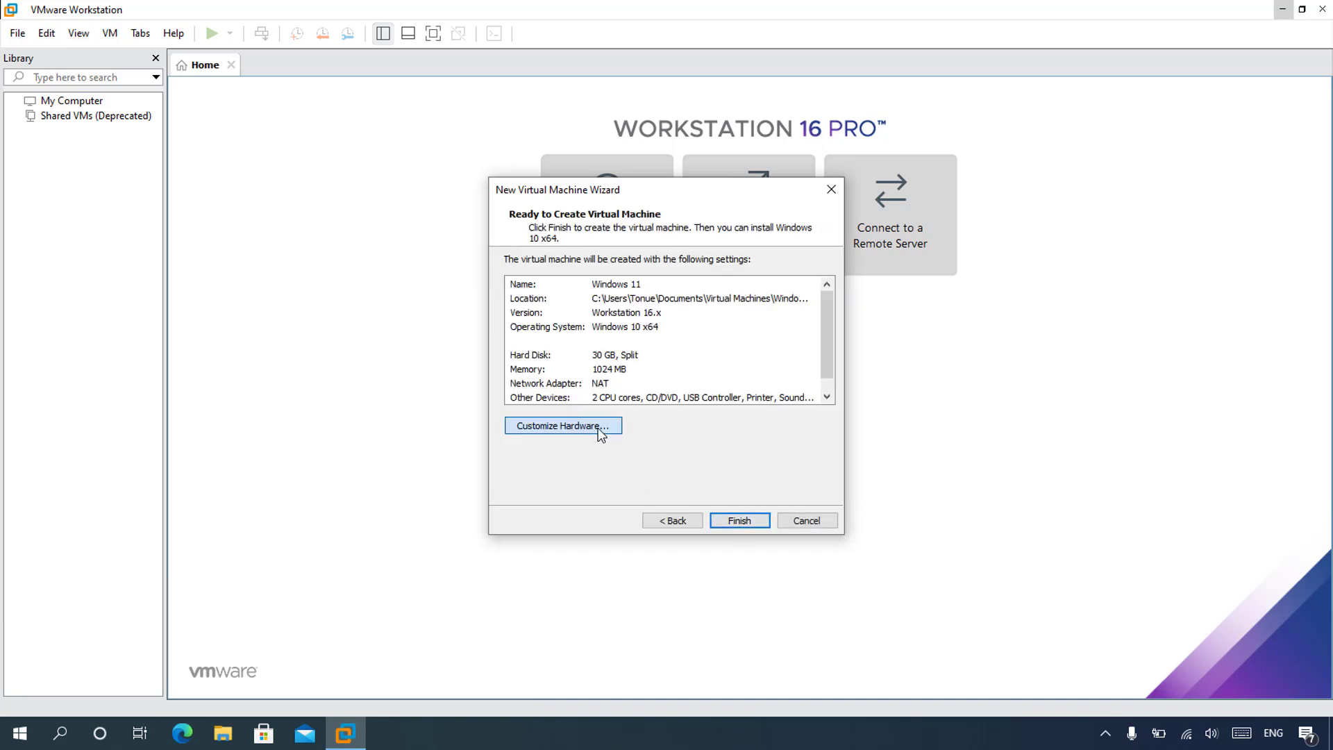
click(664, 280)
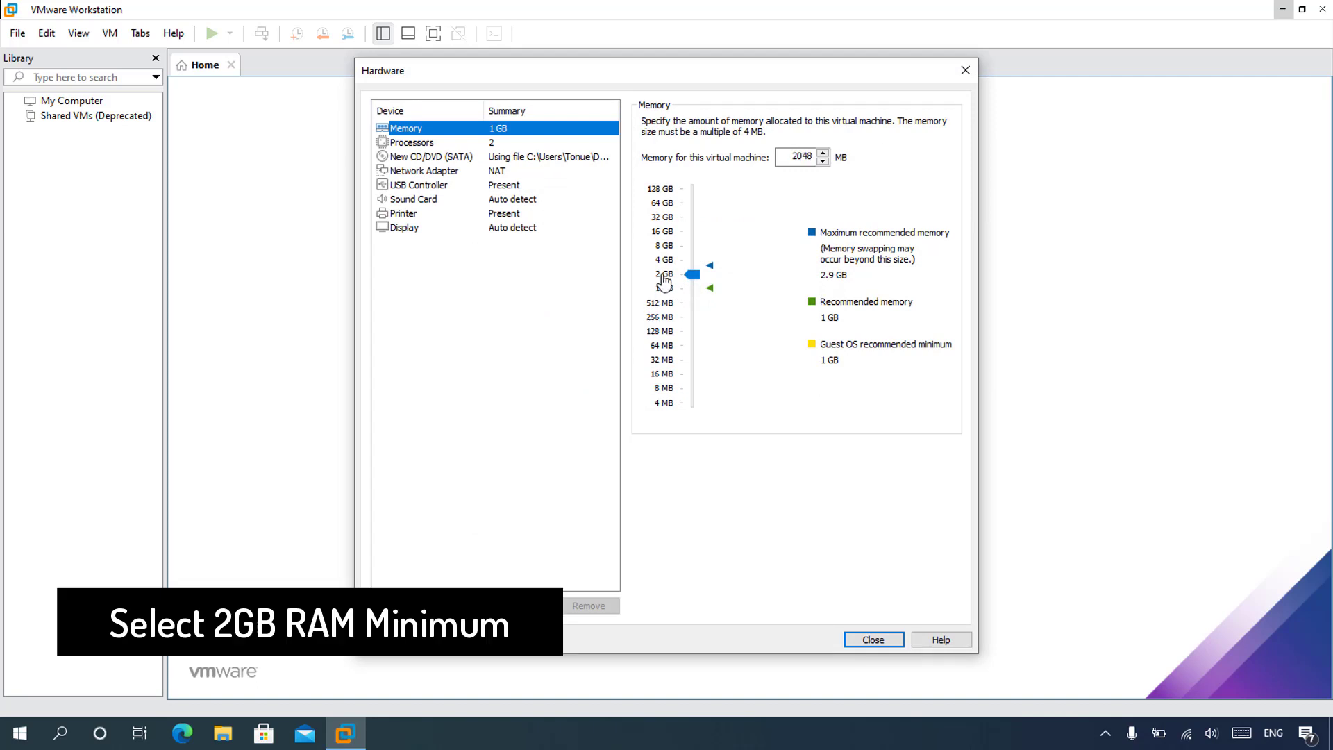
click(876, 639)
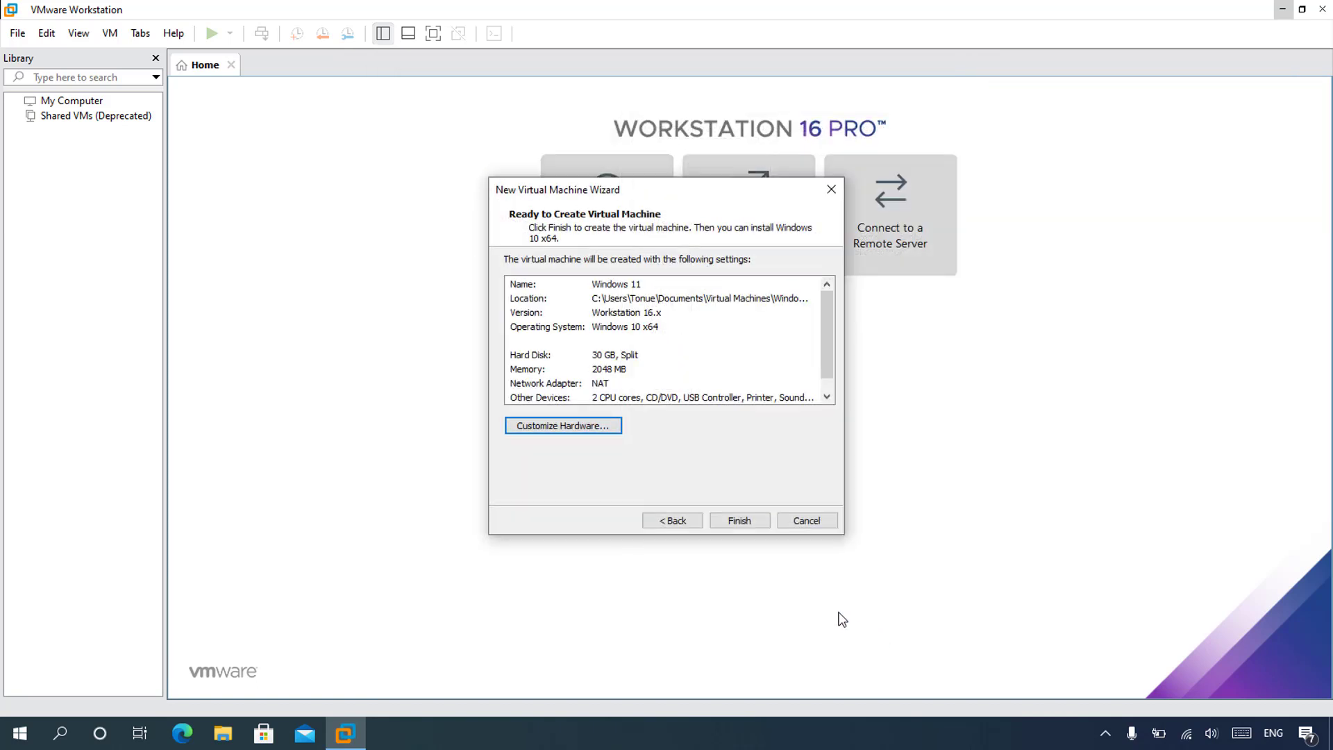
click(741, 521)
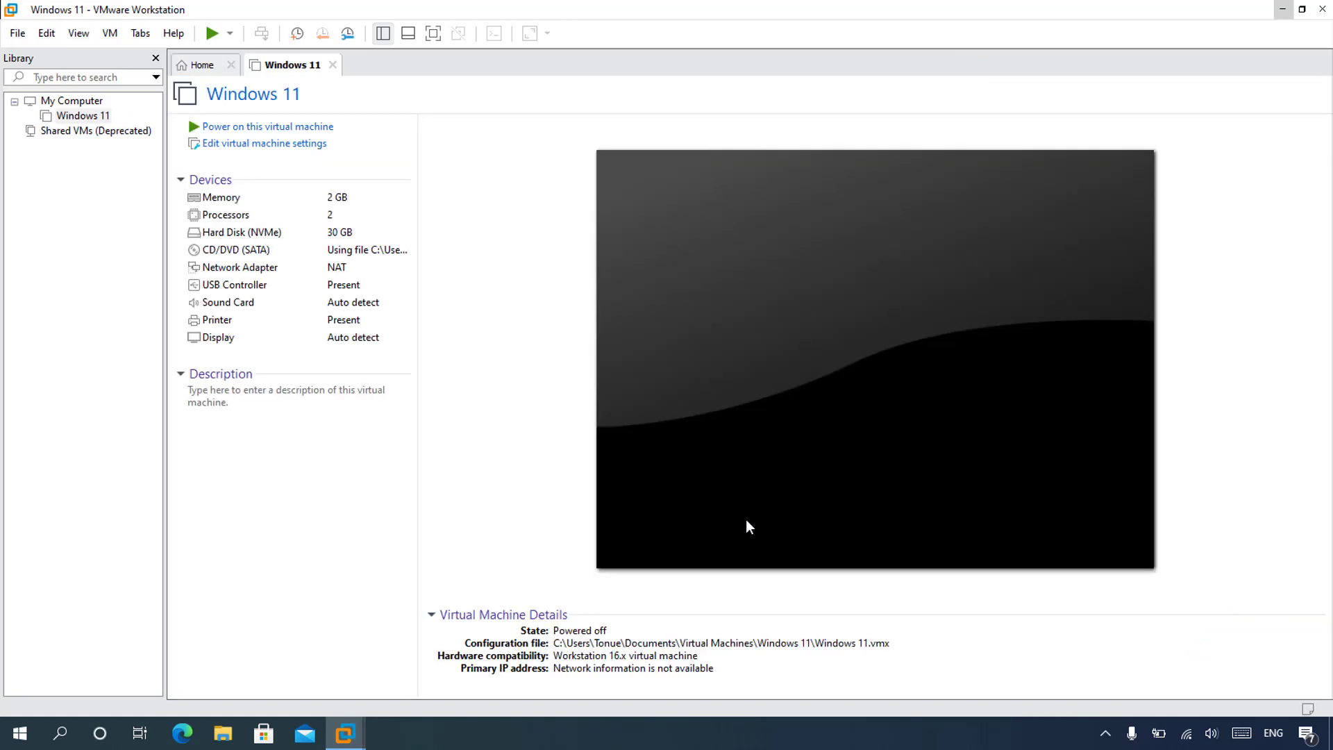
Power on the Windows 11 virtual machine and boot it from the CD or DVD
click(312, 127)
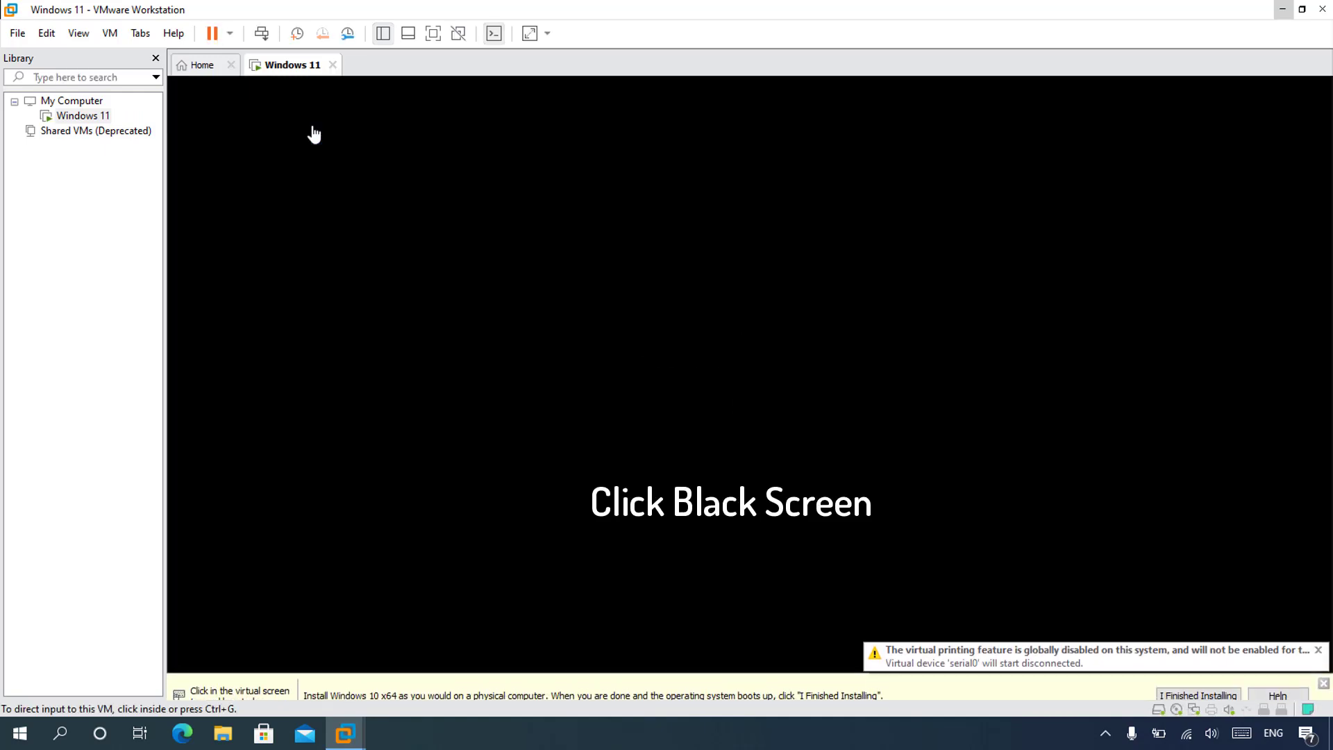
click(312, 133)
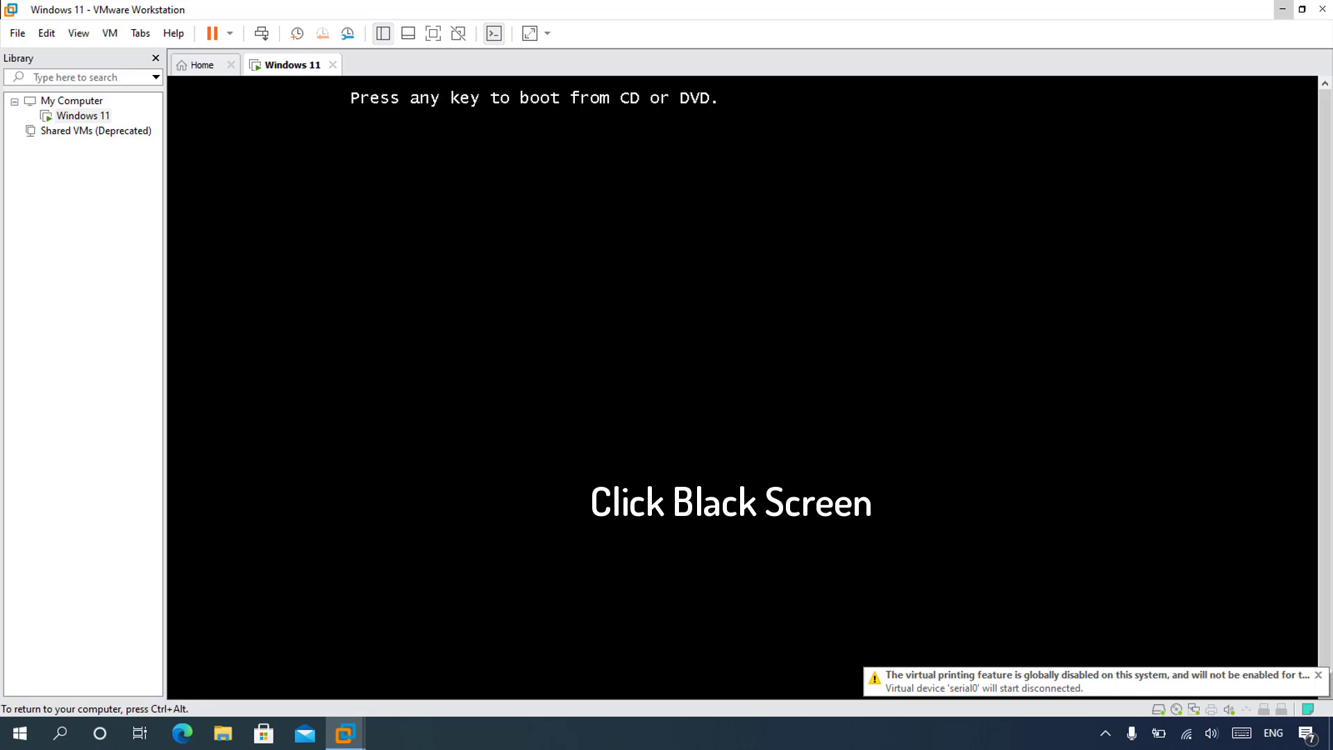
key(Return)
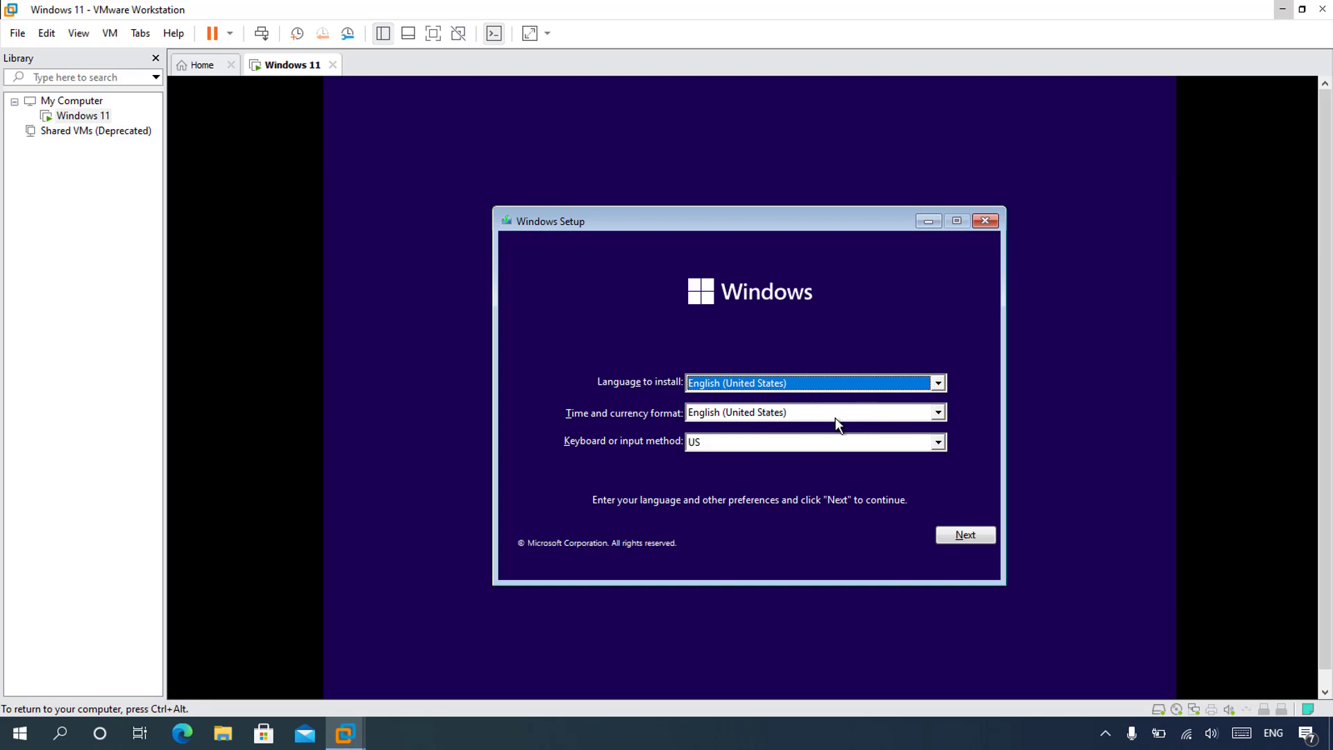
Start the Windows installation with English (United States) and the US keyboard, continuing without a product key
click(965, 535)
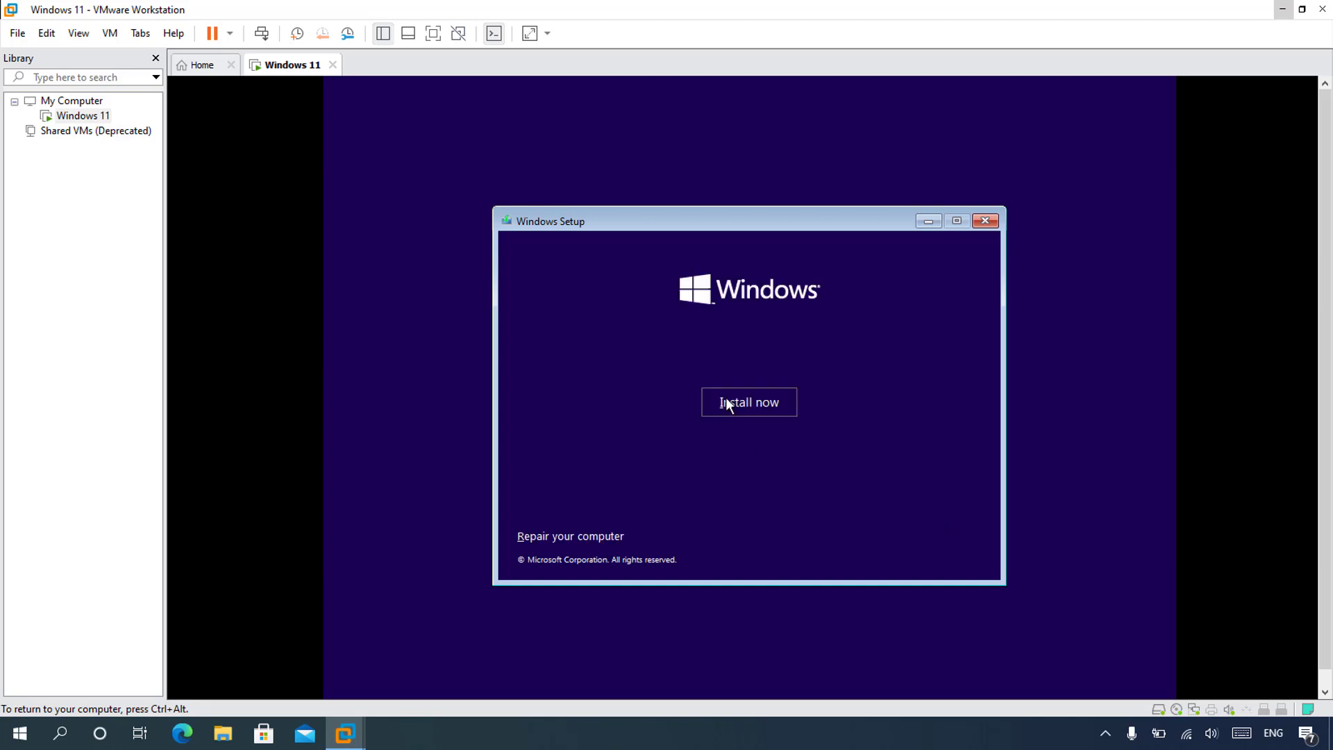
click(754, 406)
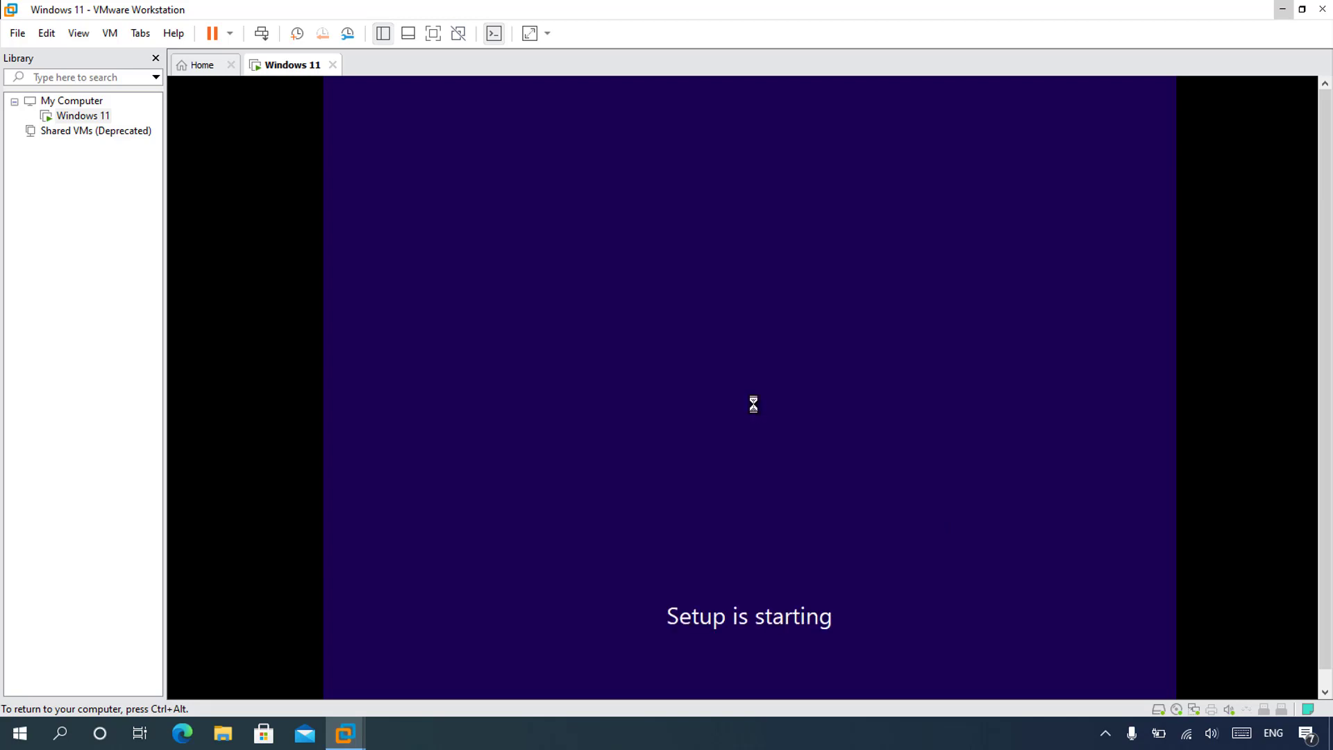
click(806, 539)
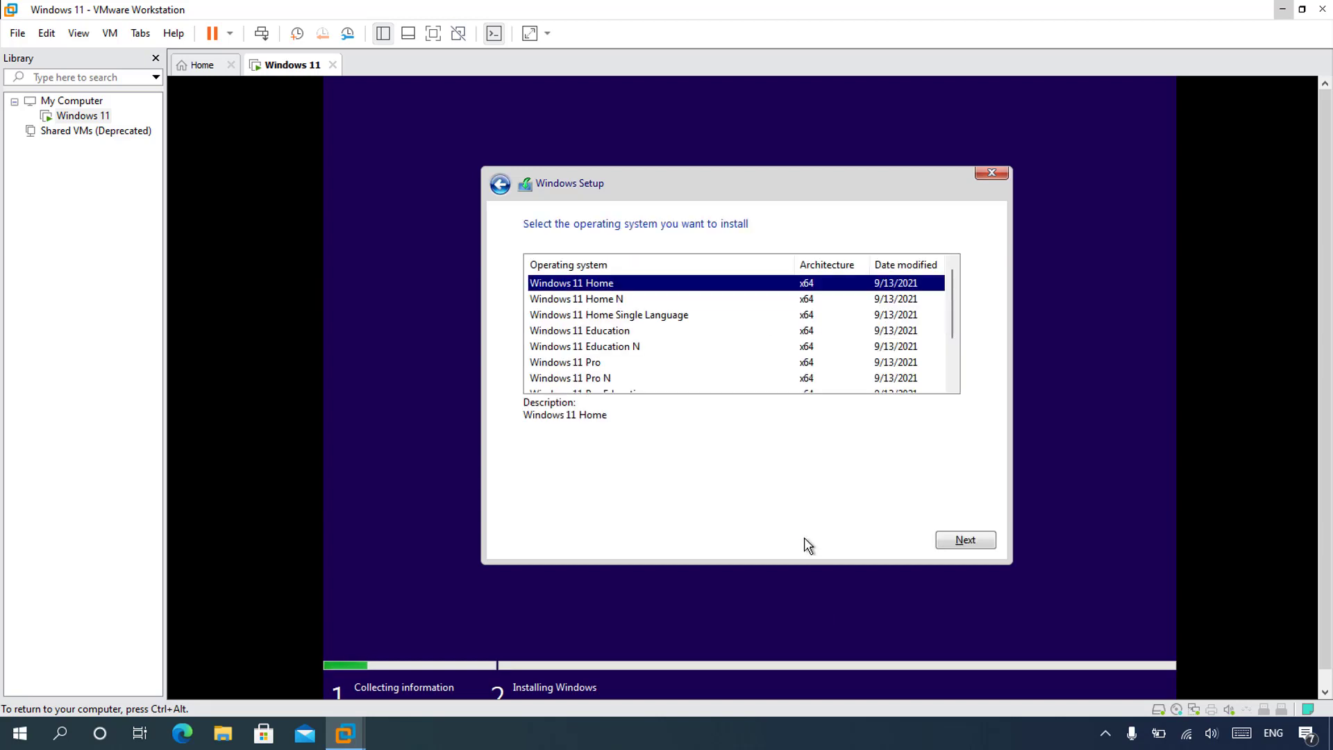
Choose Windows 11 Pro as the operating system to install and continue
click(578, 363)
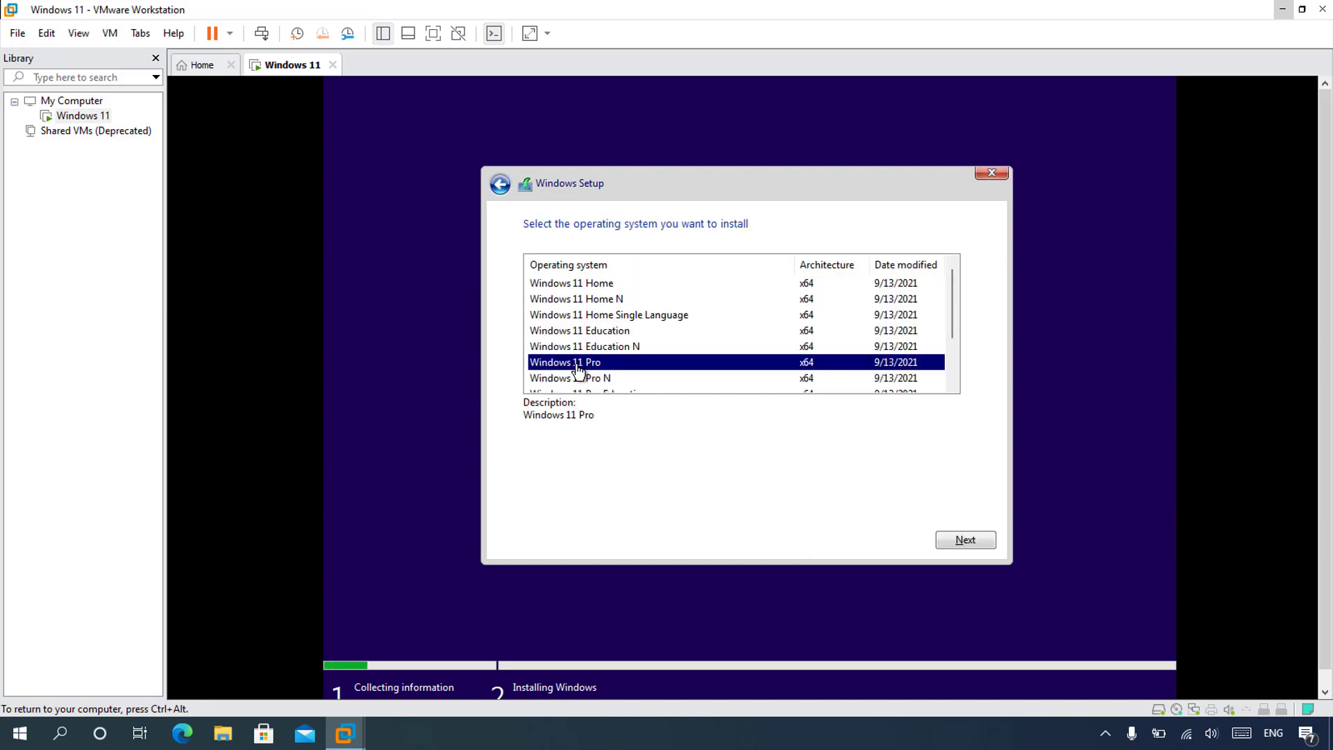
click(970, 538)
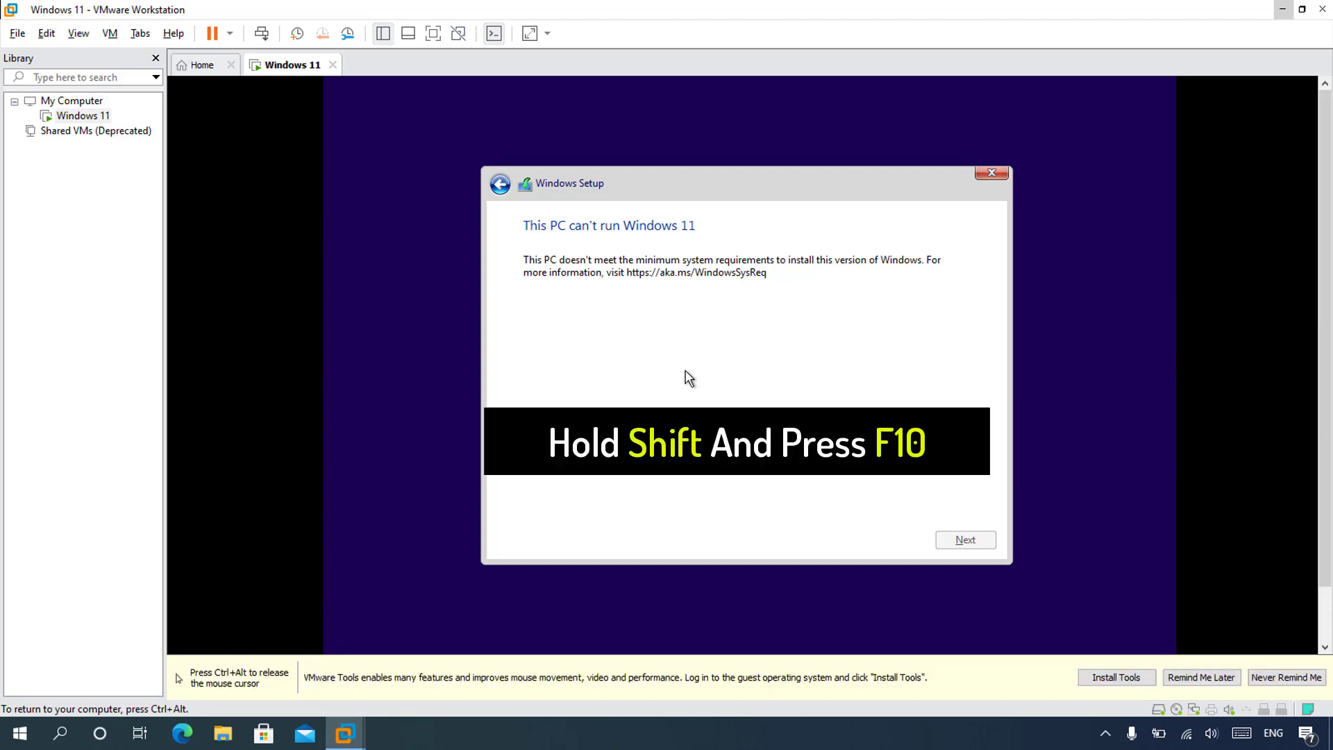
Open a command prompt within Windows Setup and switch the virtual machine to full screen
key(shift+F10)
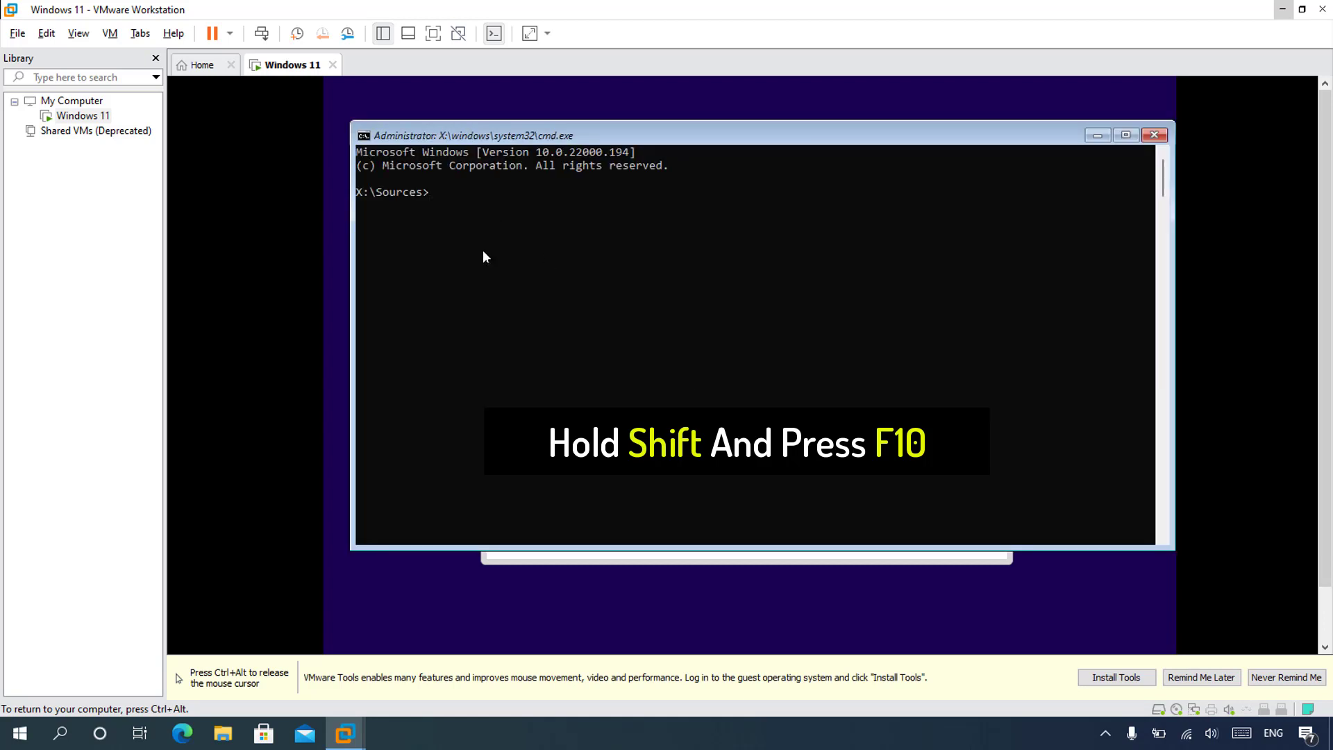
key(ctrl+alt)
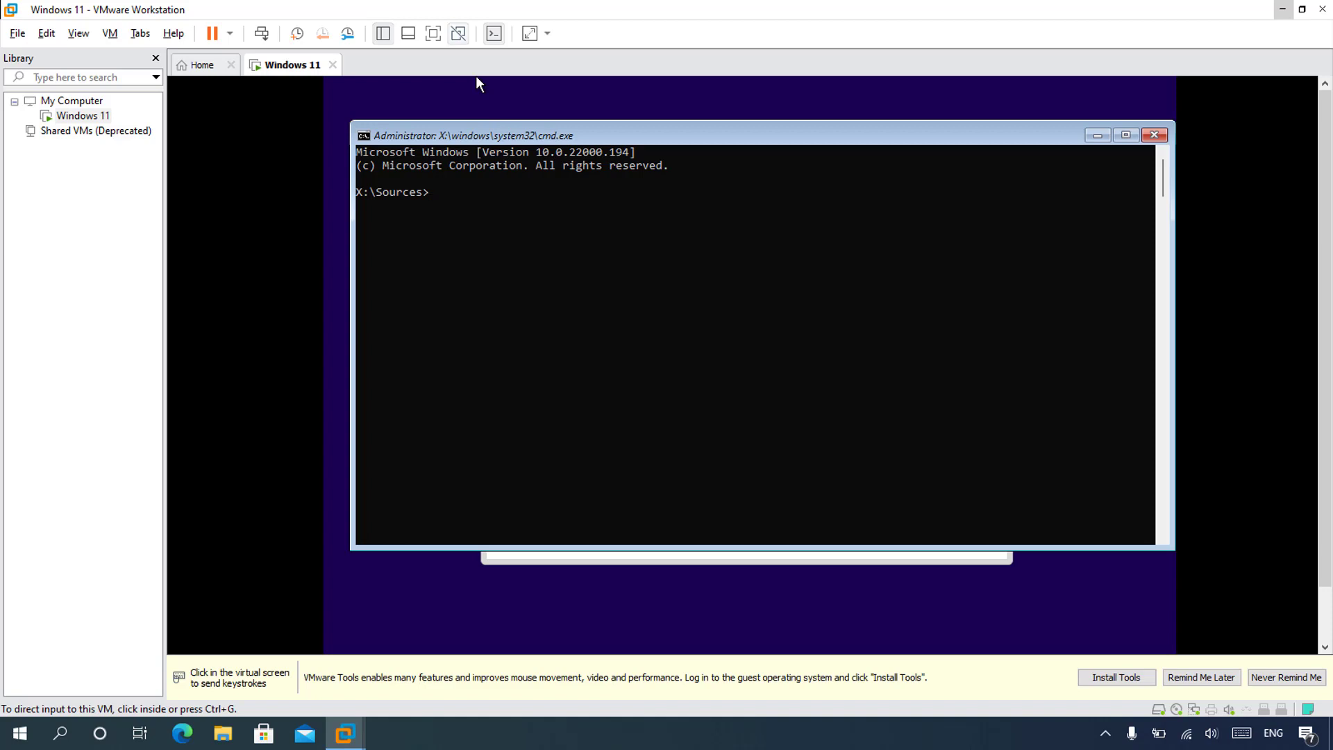
key(ctrl+alt+Return)
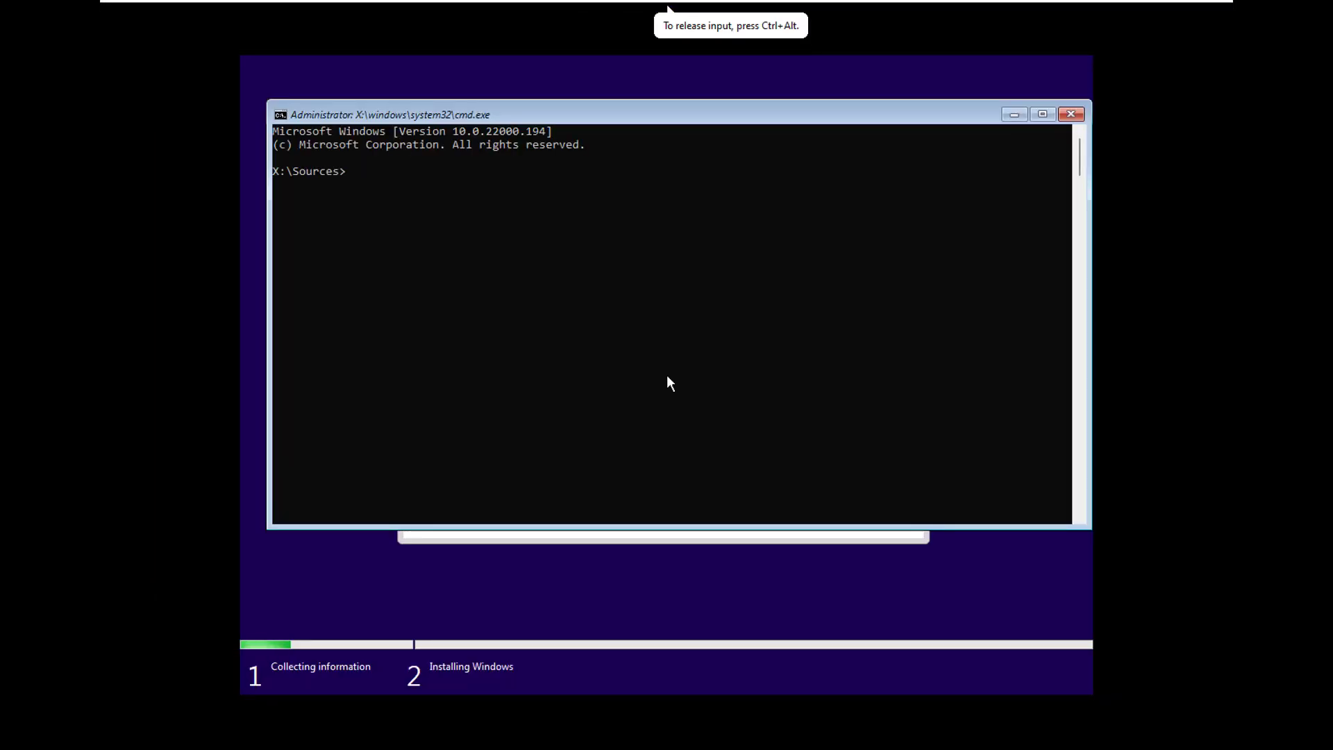
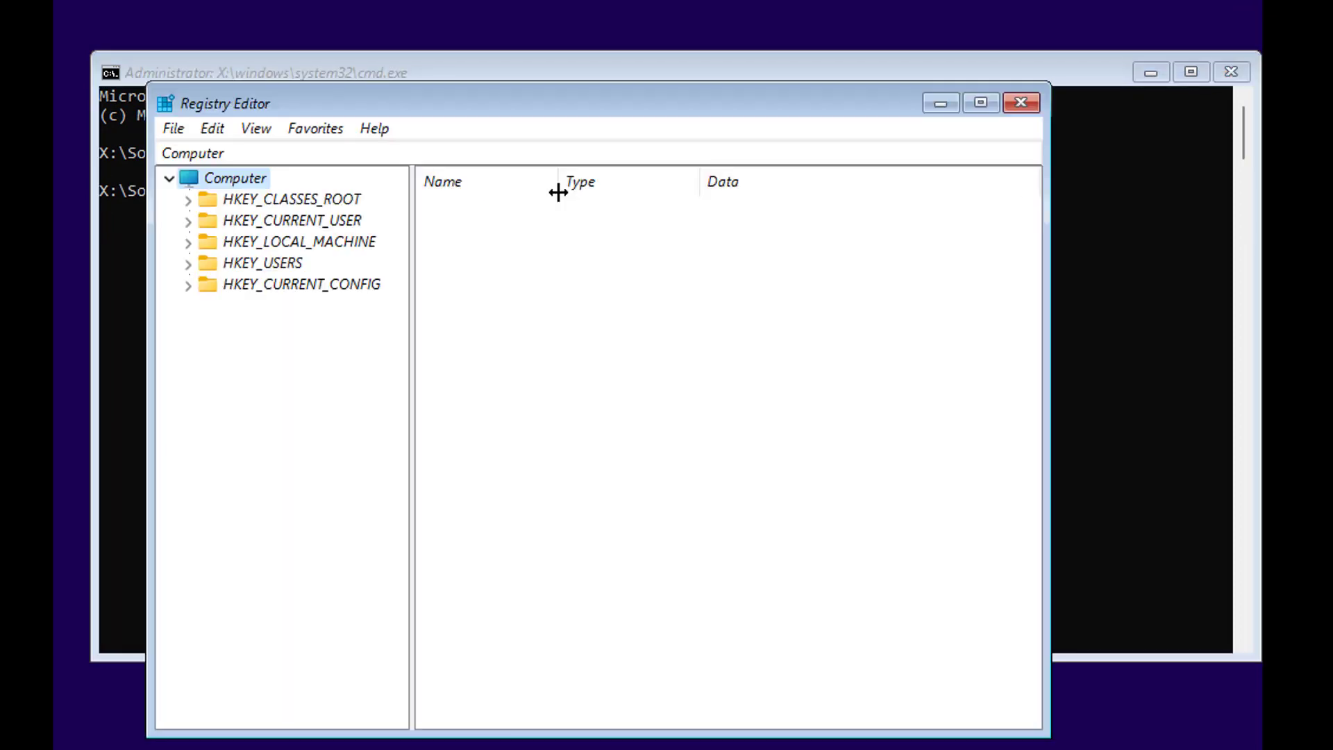
Create a registry key named LabConfig under HKEY_LOCAL_MACHINE\SYSTEM\Setup
click(188, 248)
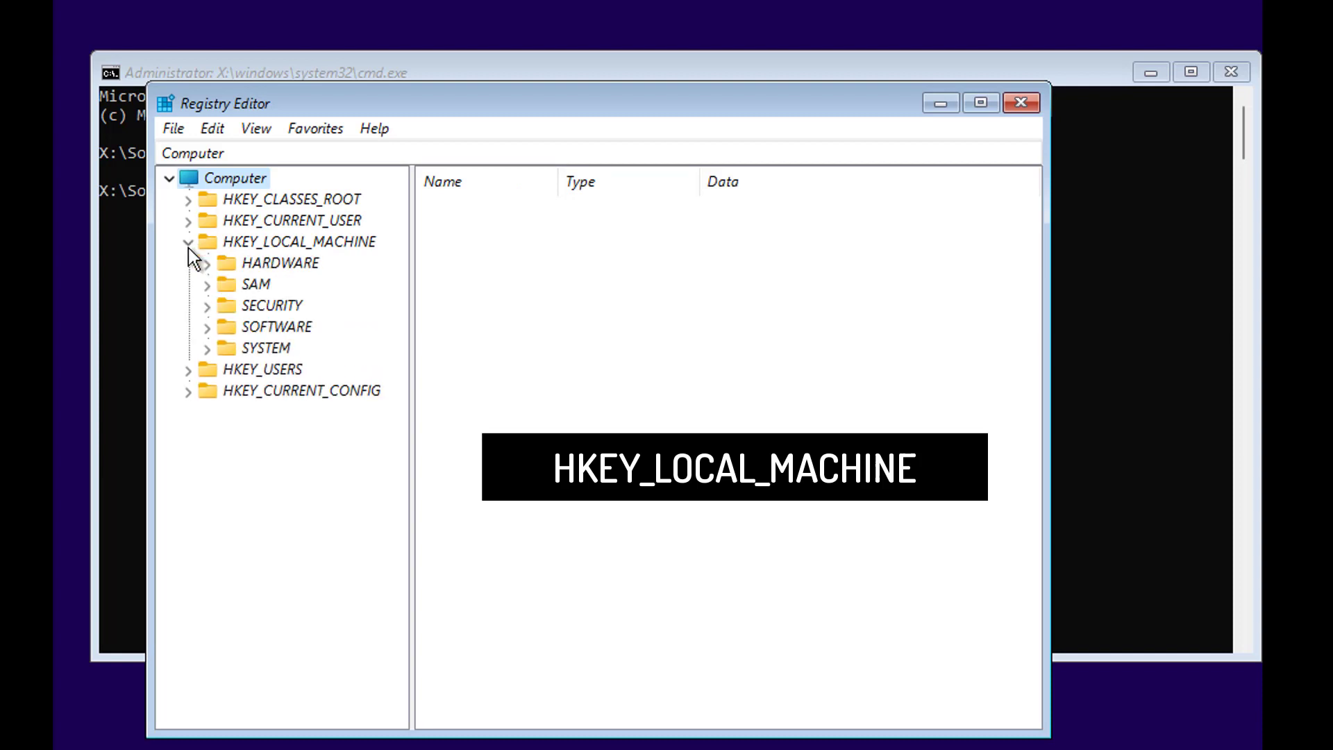
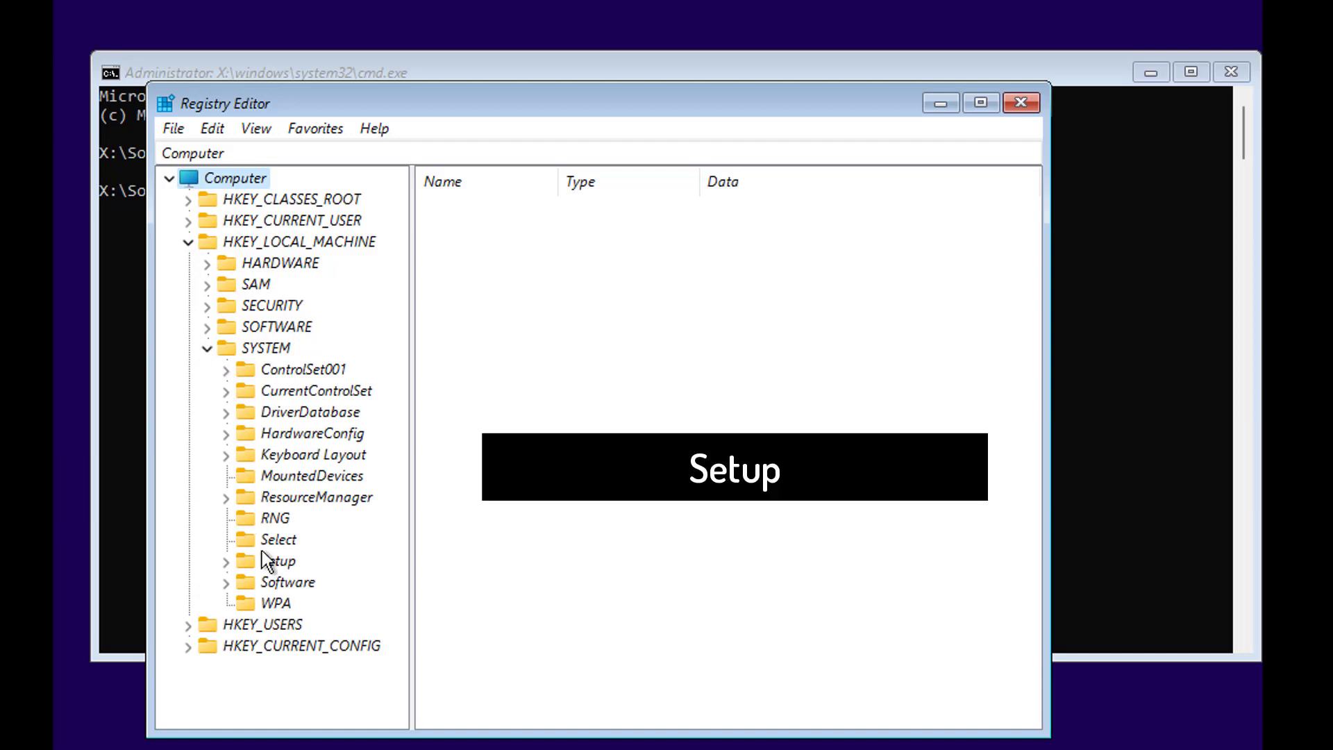
click(226, 561)
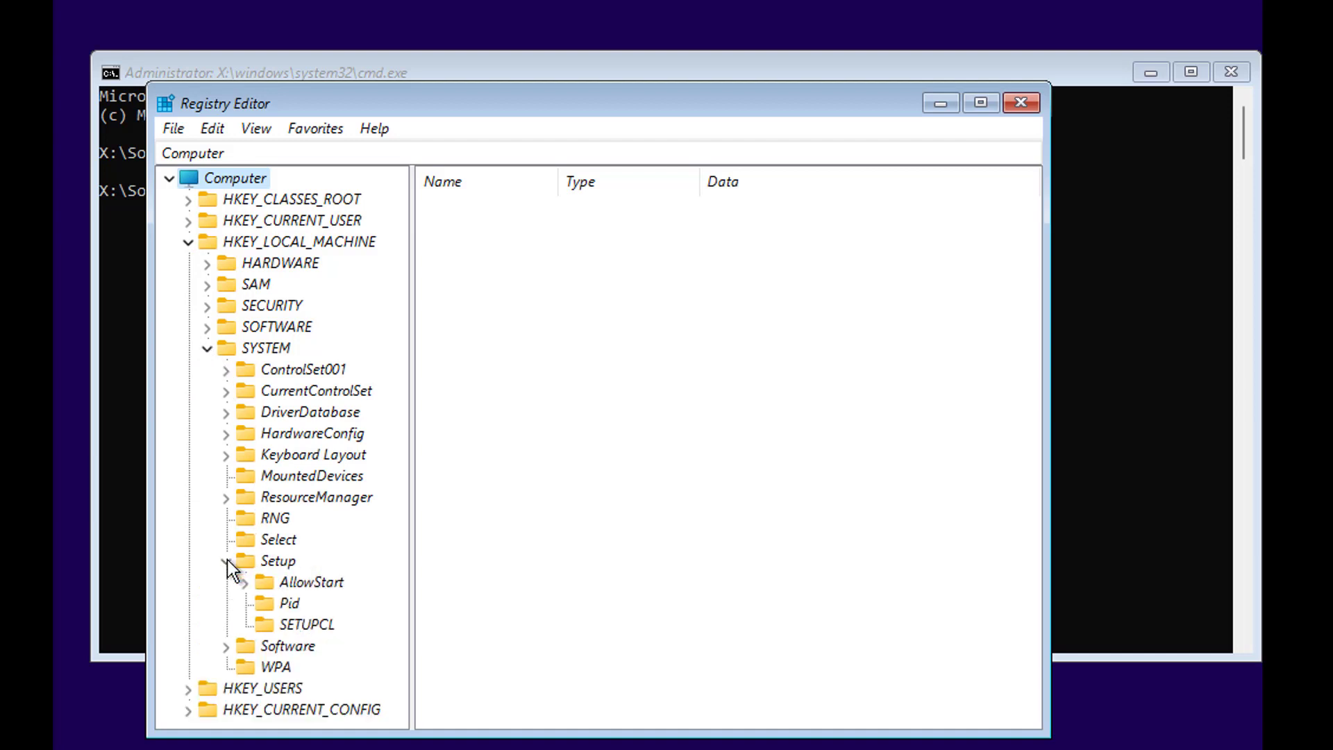
click(269, 564)
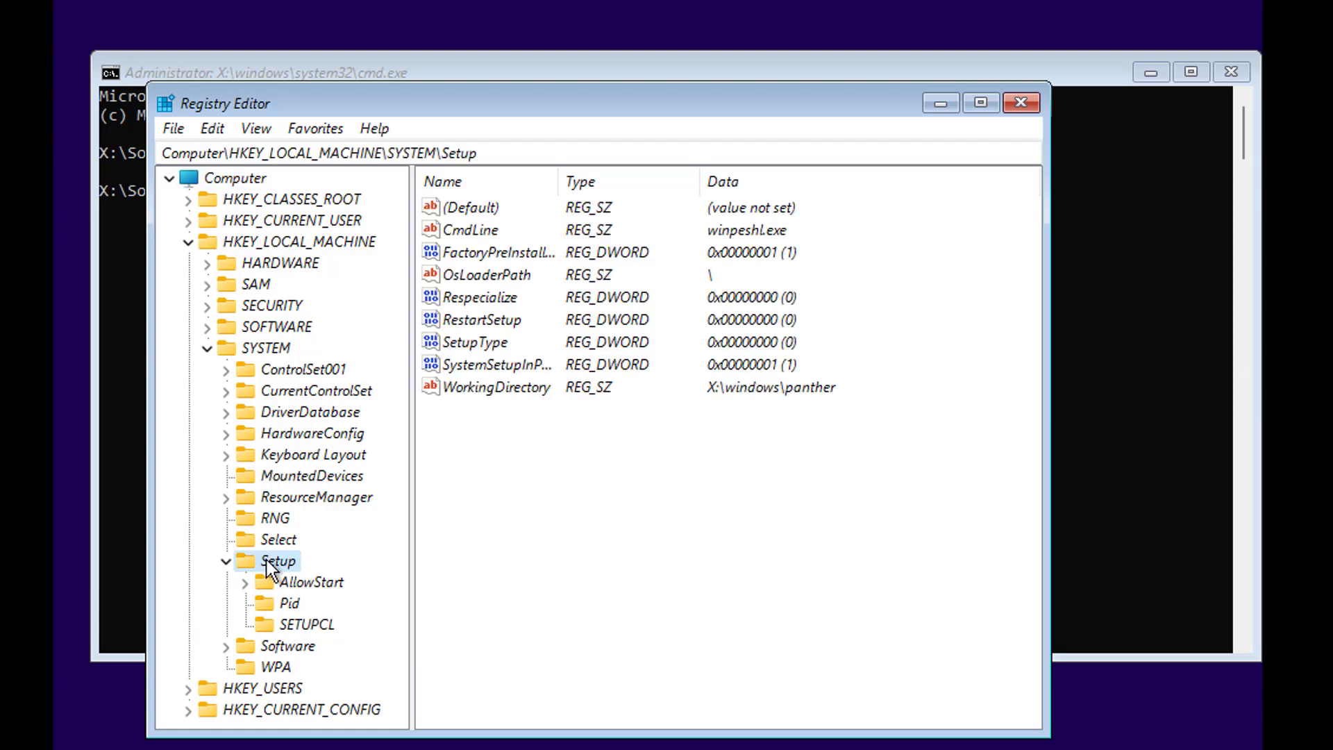
right_click(269, 568)
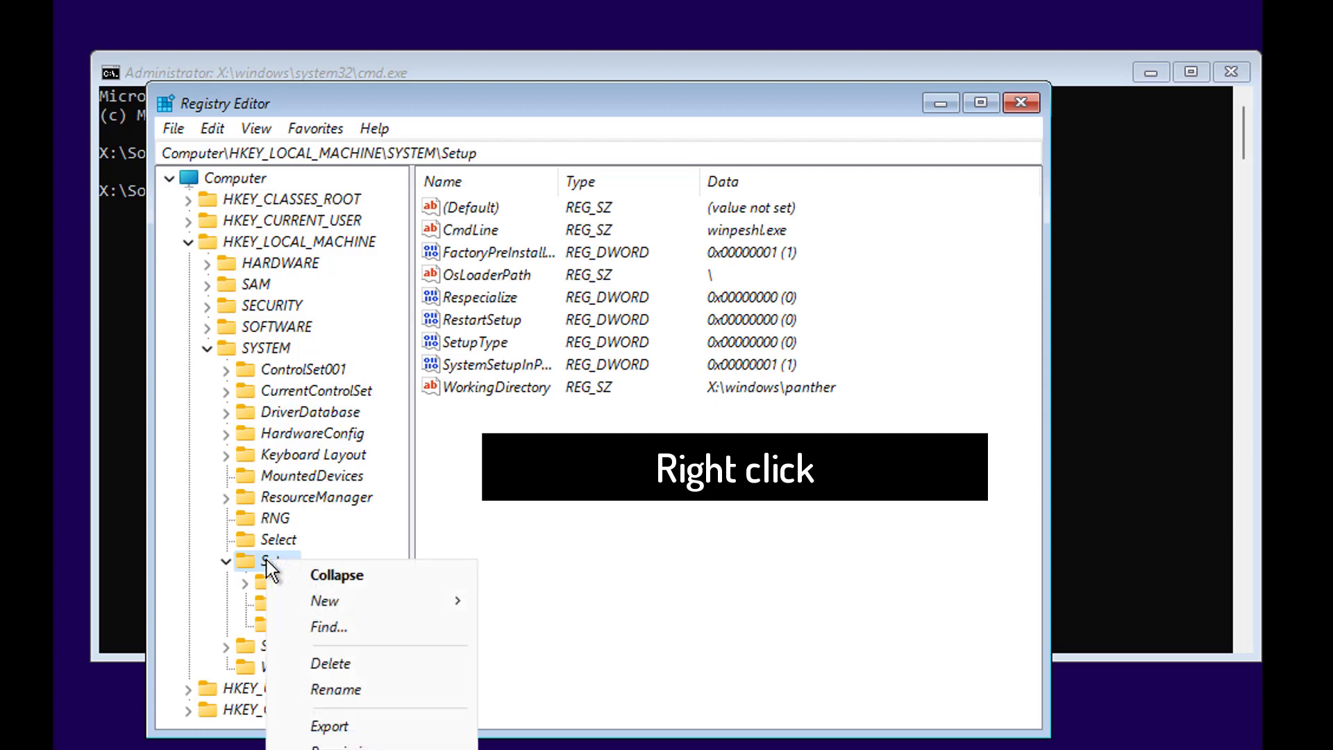
click(368, 602)
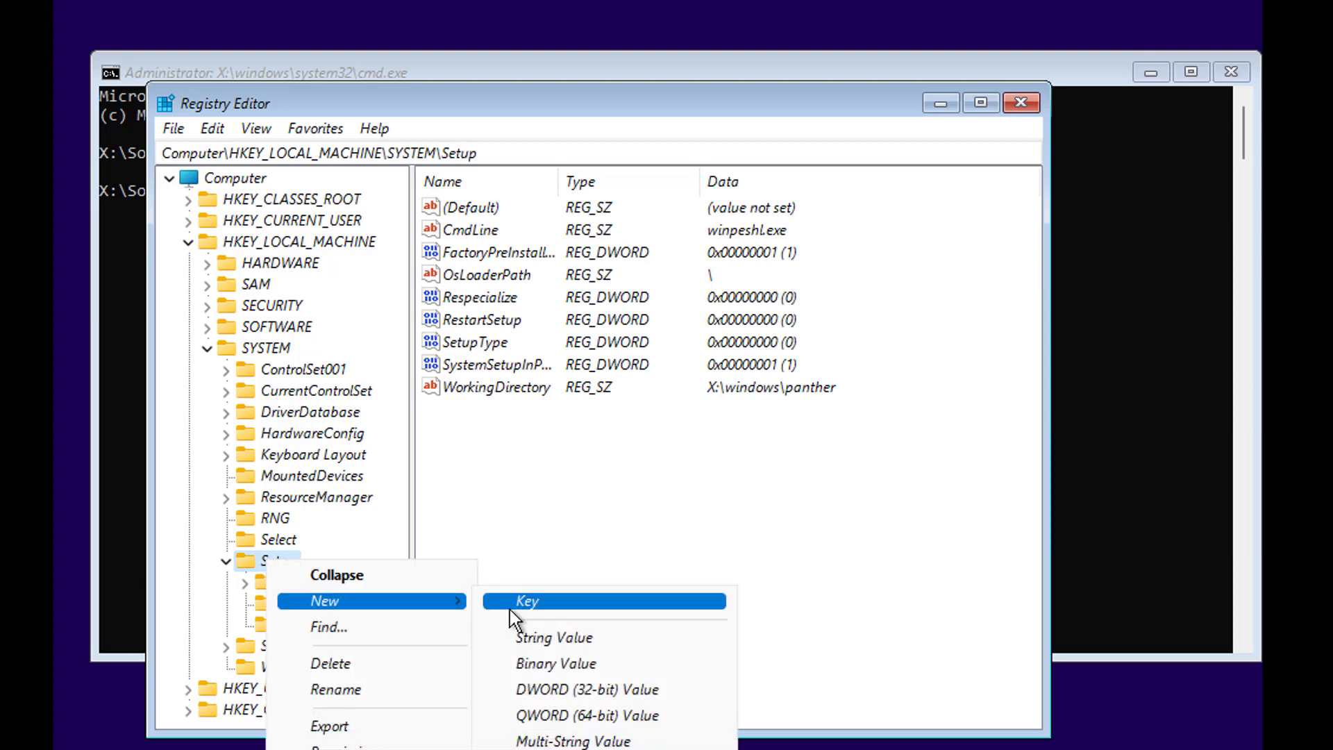
click(526, 602)
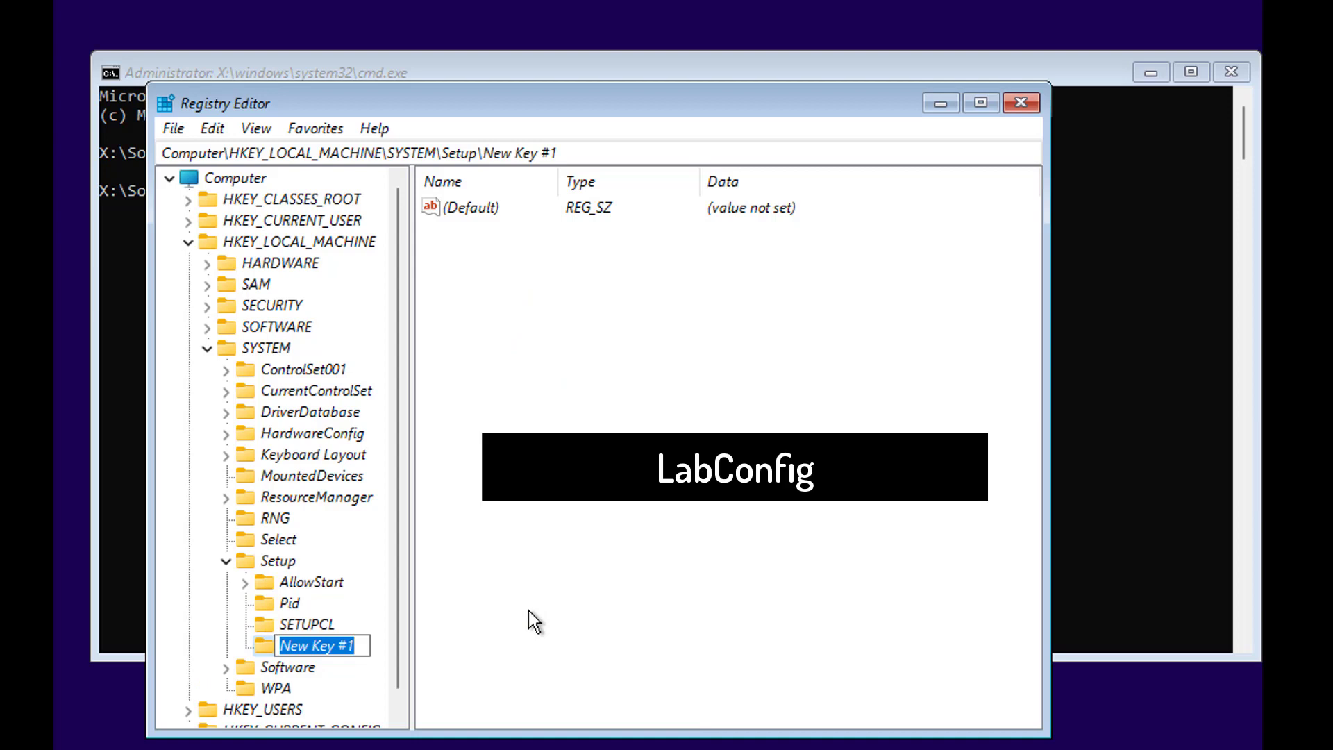
text(LabConfig)
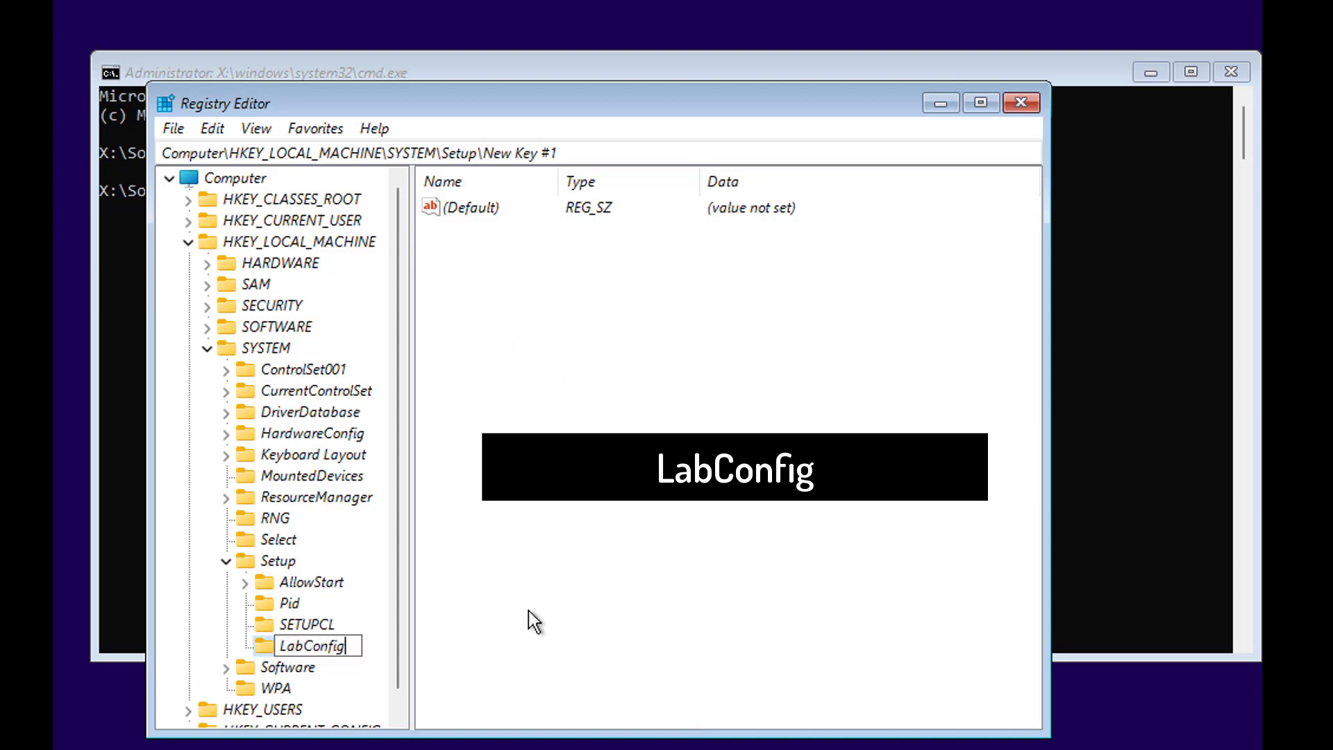
key(Return)
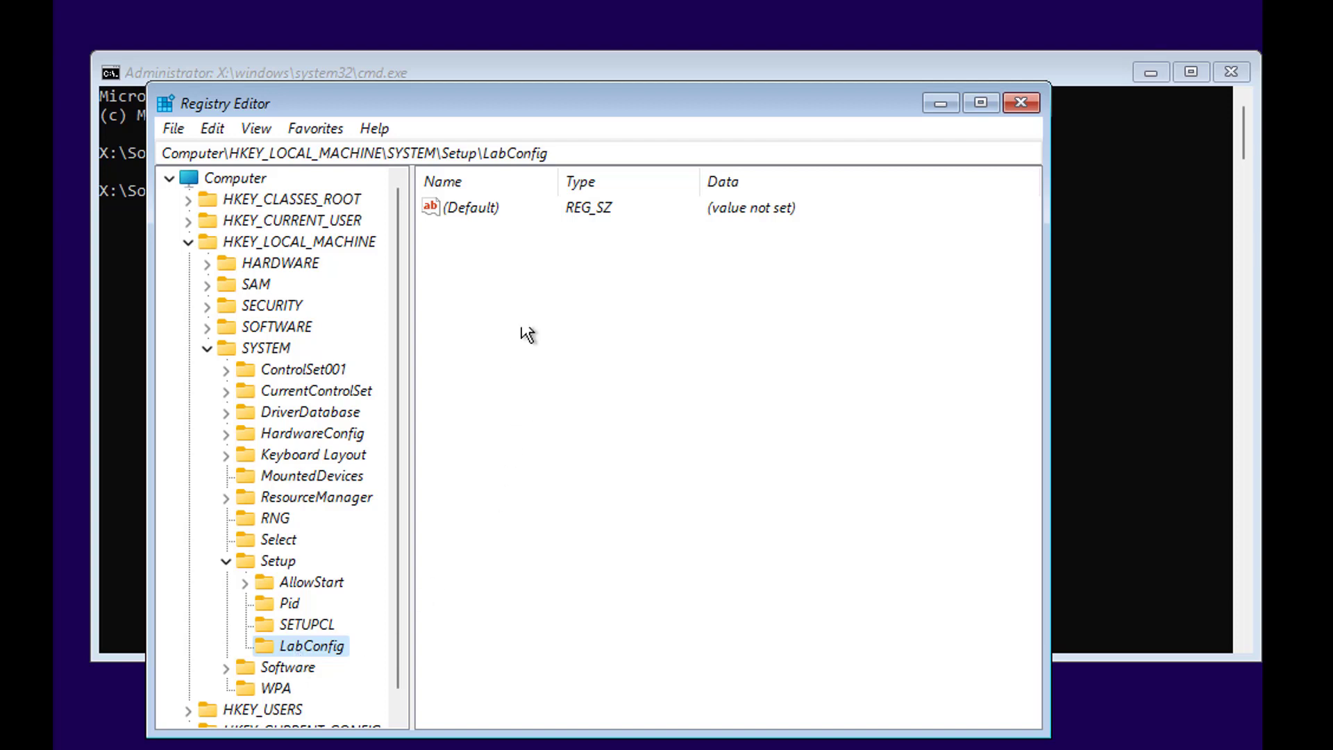
Add a DWORD (32-bit) value named BypassTPMCheck to the LabConfig key and set its data to 1
right_click(522, 286)
mouse_move(611, 304)
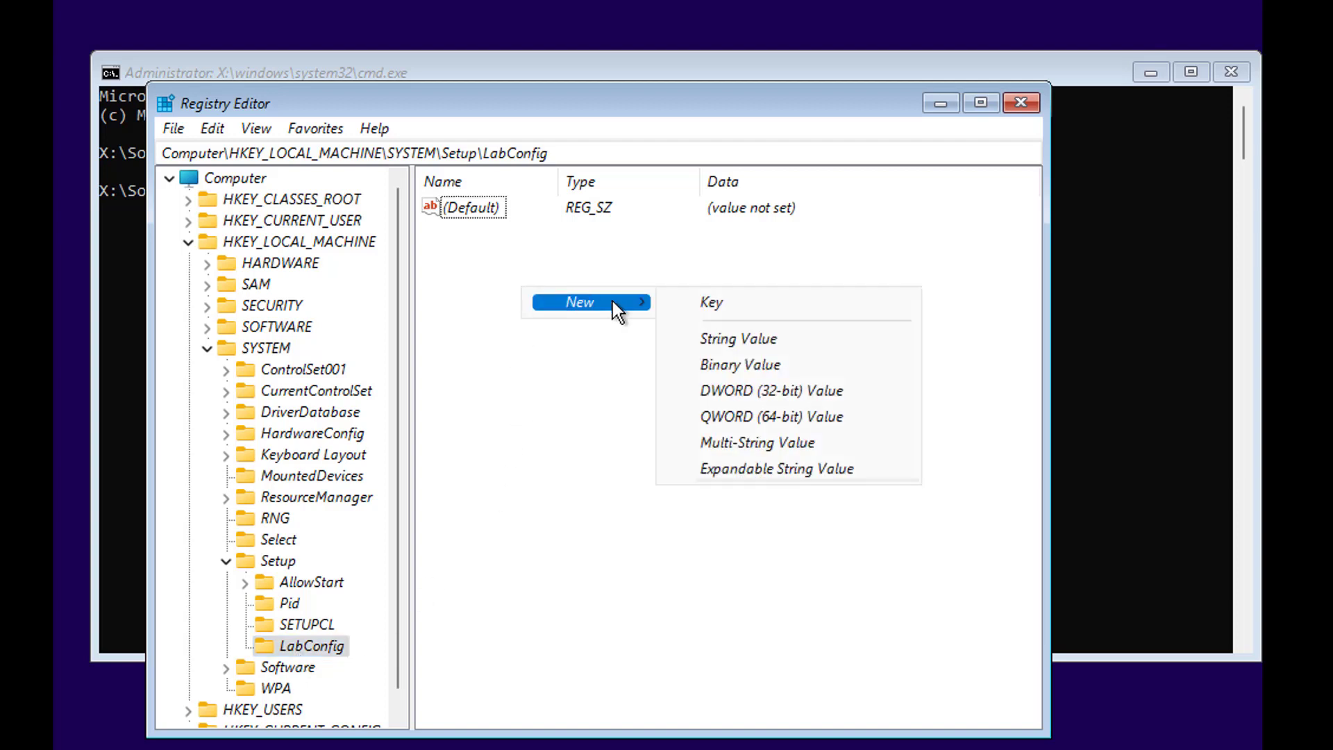
click(754, 389)
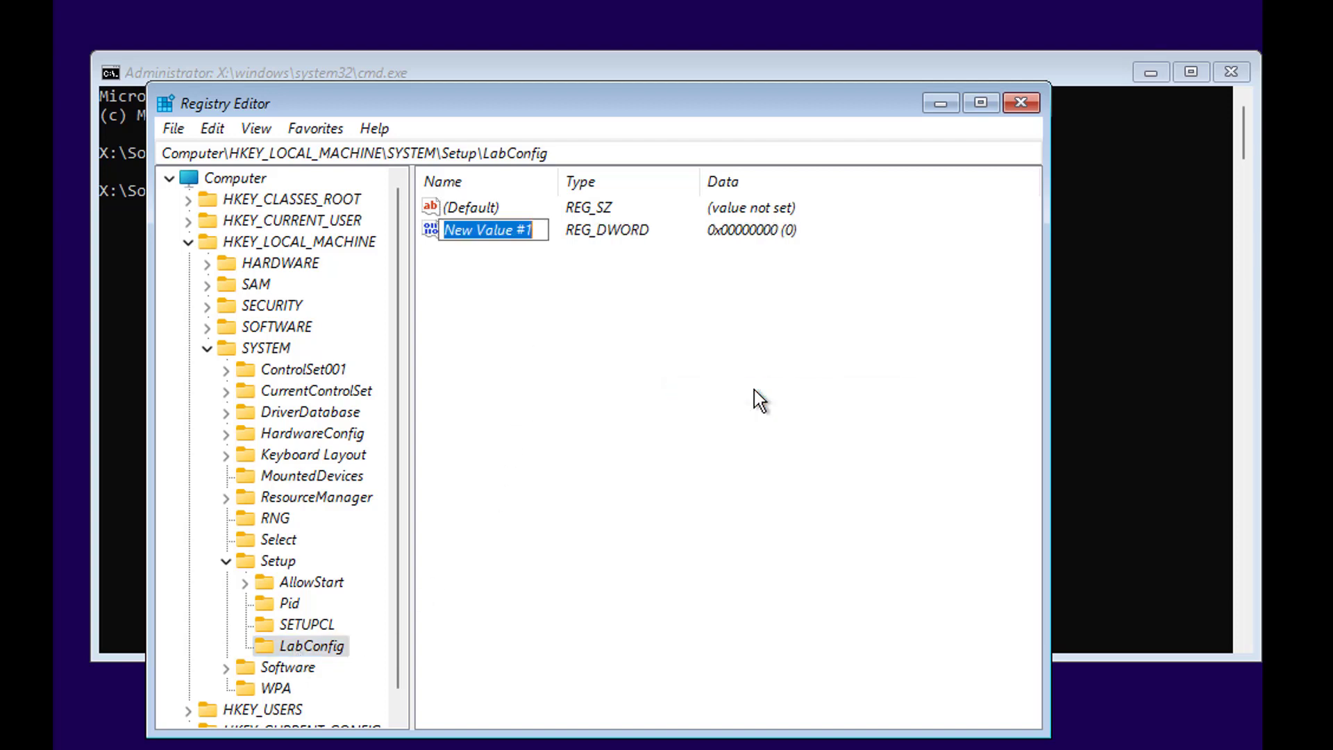
text(BypassT)
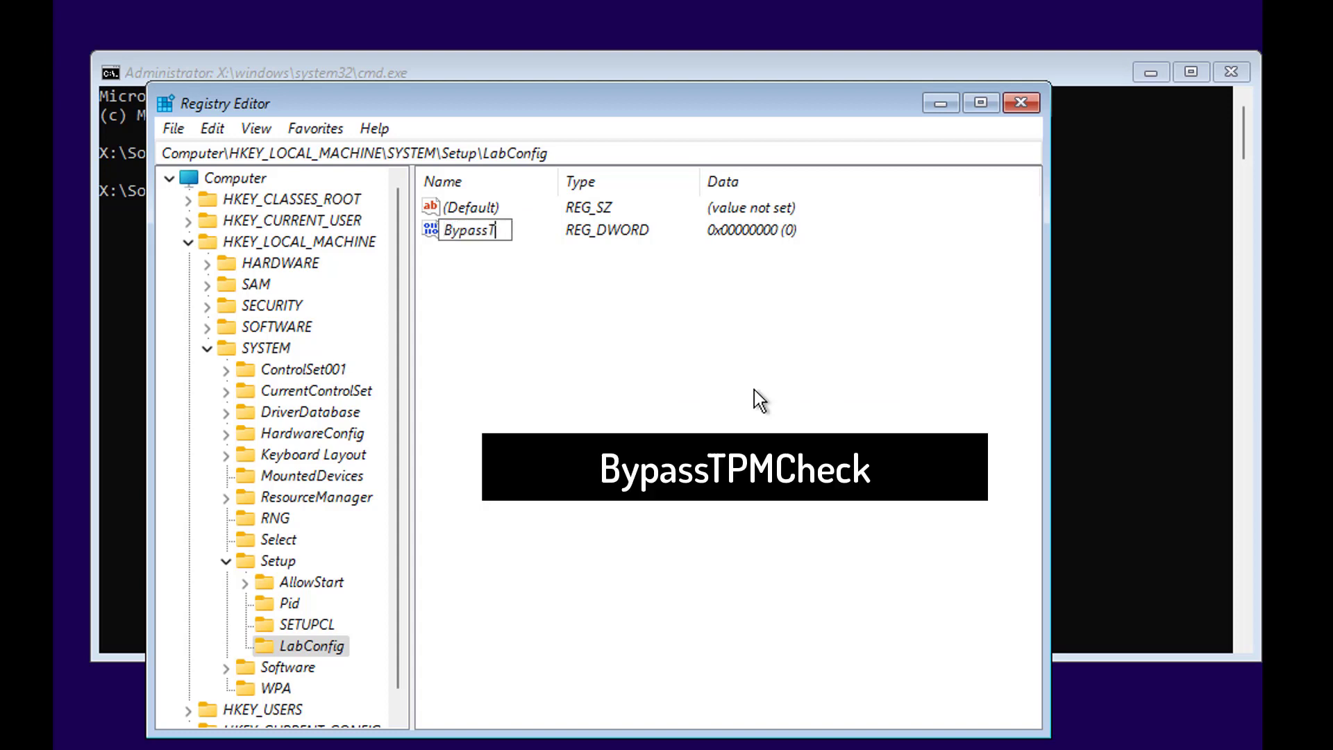
text(PMCheck)
key(Return)
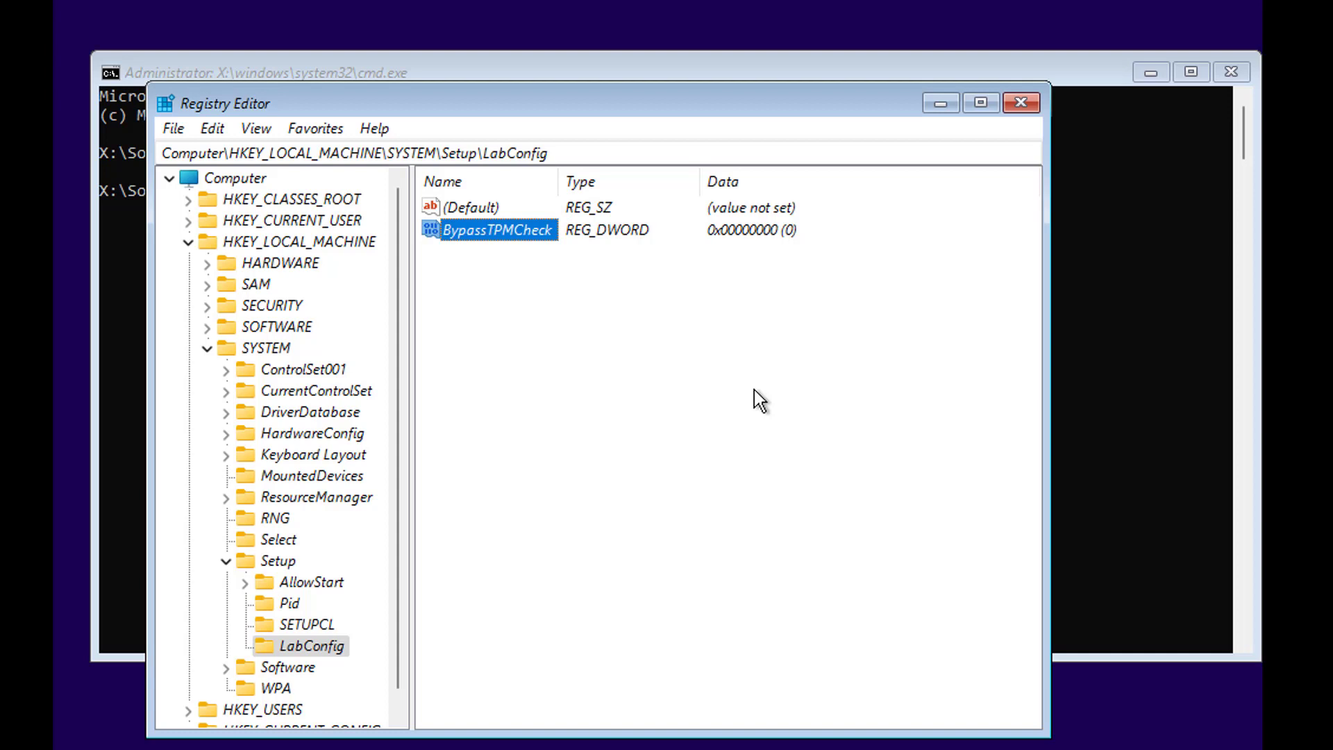
right_click(506, 231)
click(569, 251)
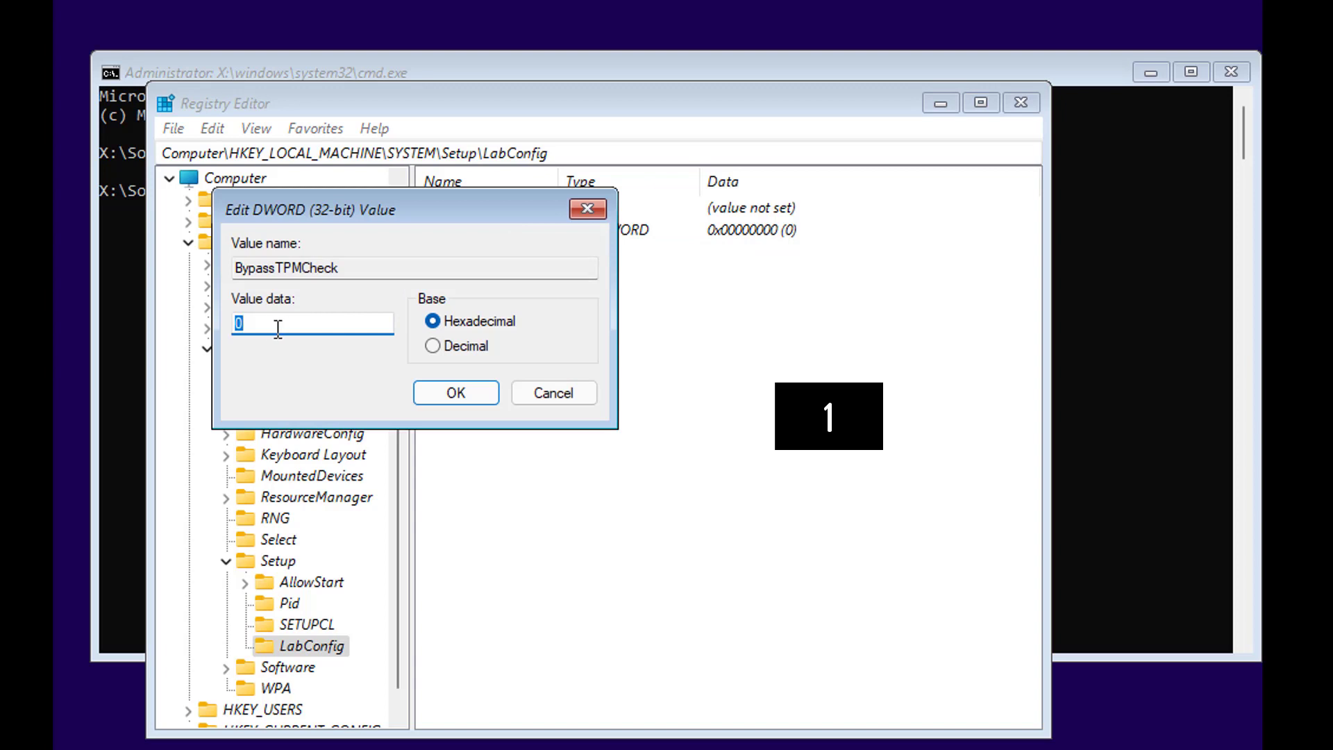
text(1)
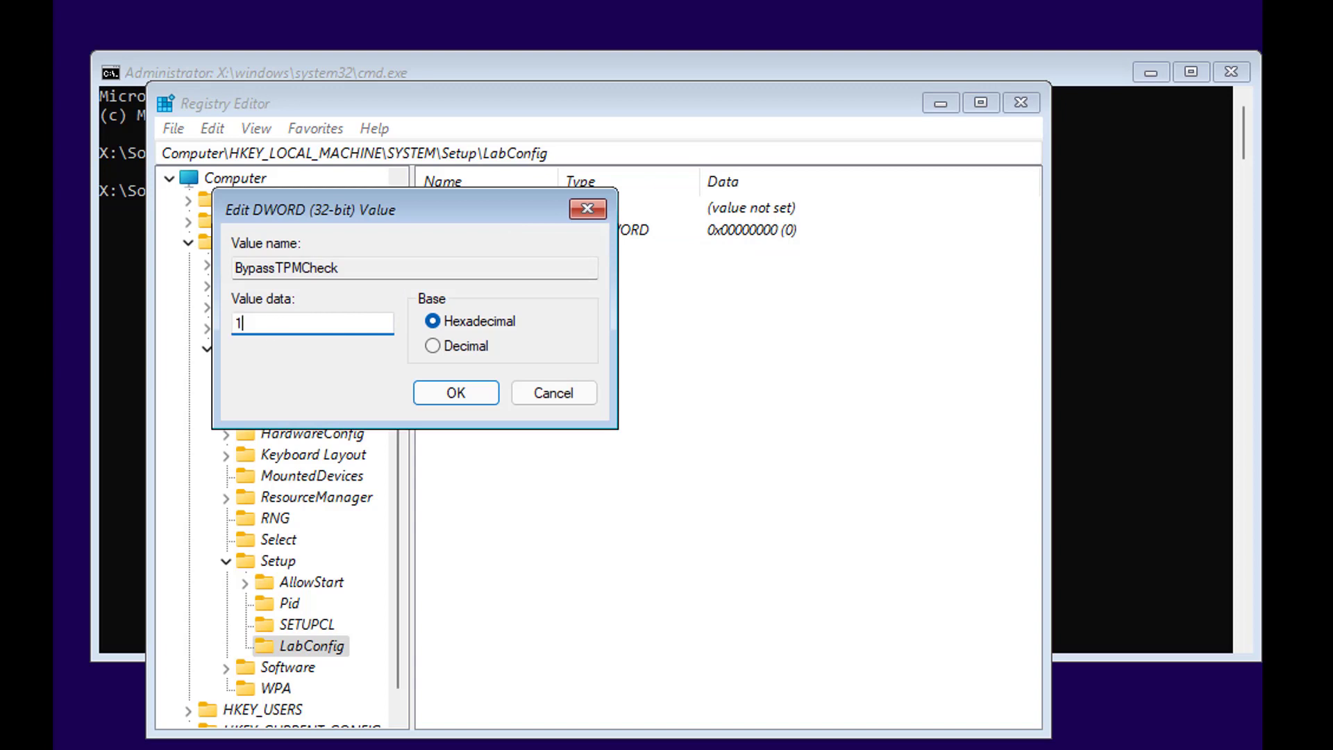
click(465, 394)
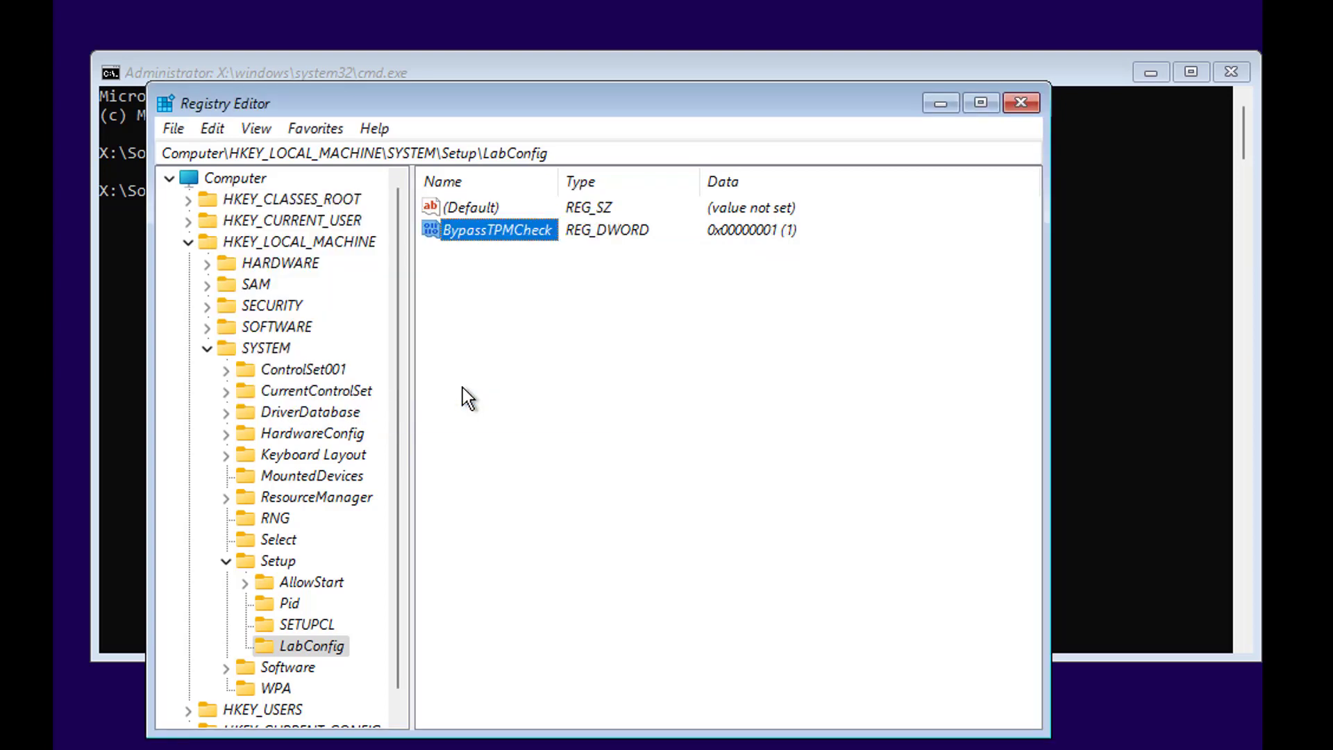
Add a DWORD (32-bit) value named BypassRAMCheck to the LabConfig key and set its data to 1
right_click(474, 296)
mouse_move(521, 311)
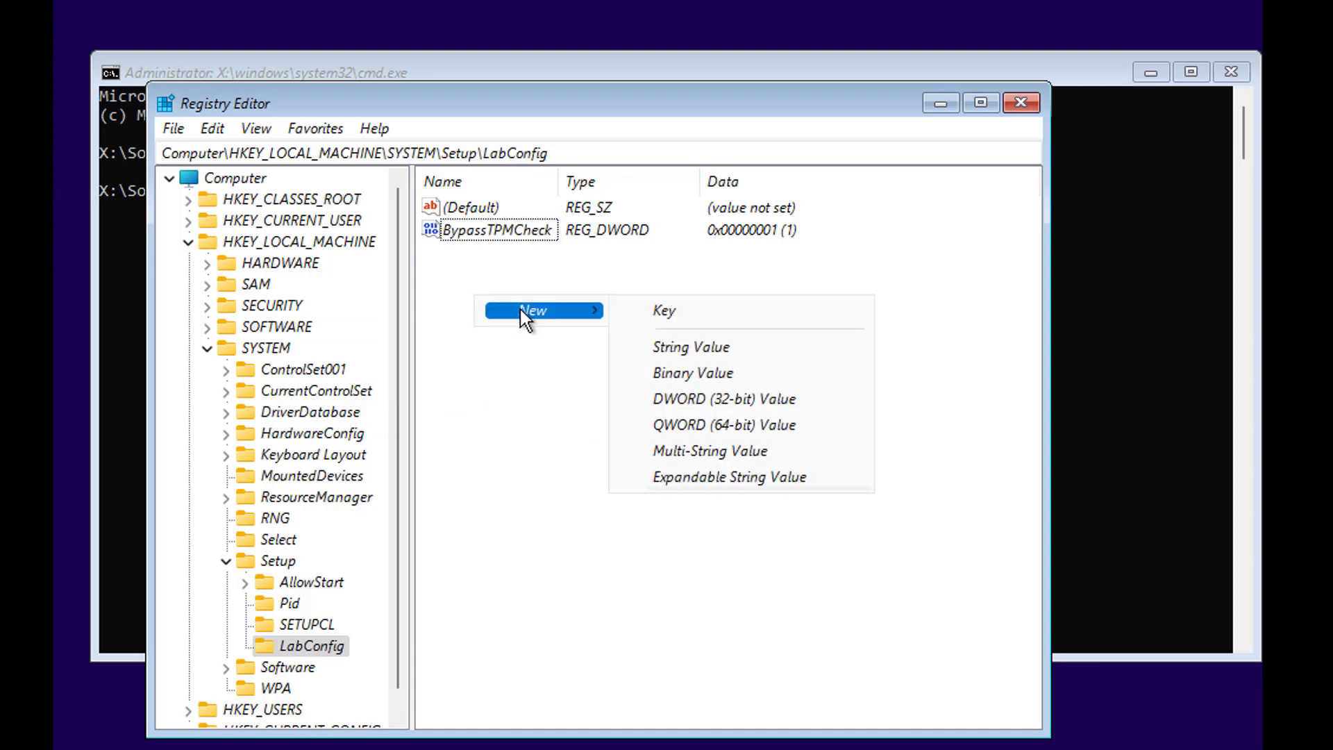
click(694, 396)
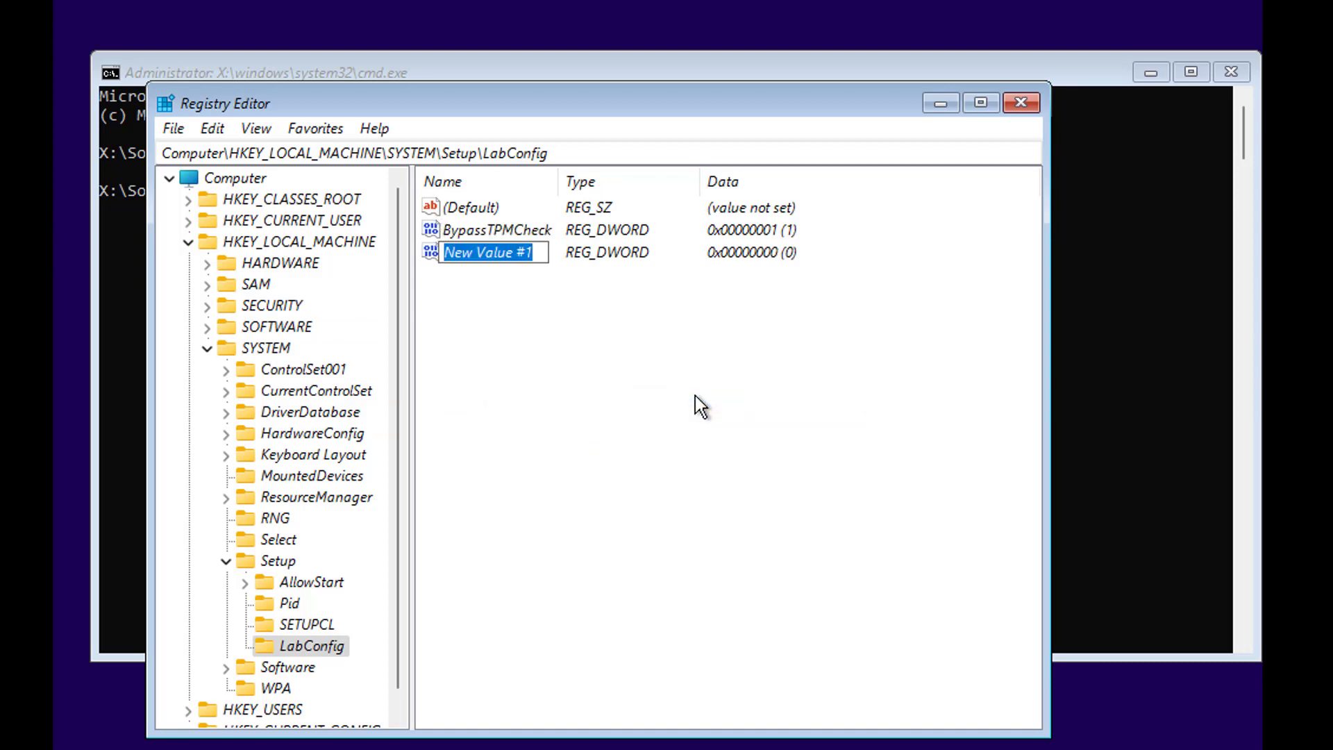
text(BypassRA)
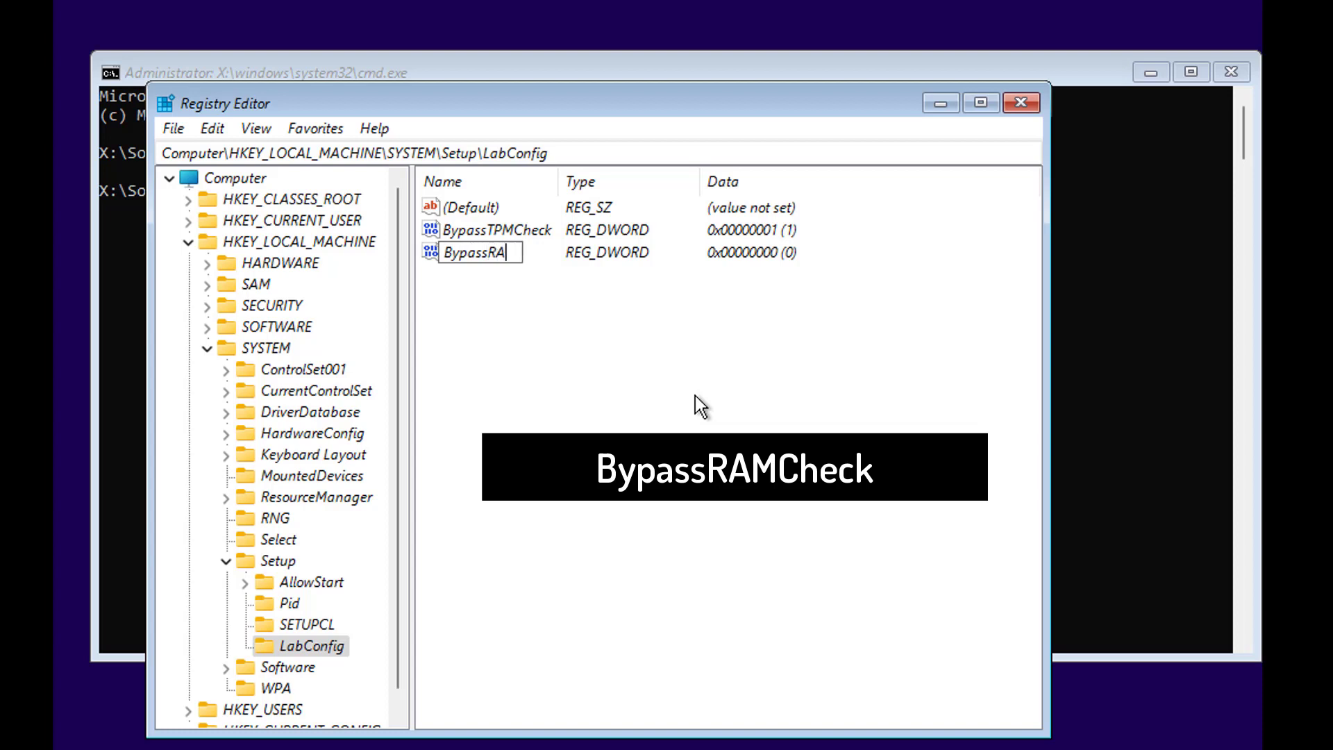
text(MCheck)
key(Return)
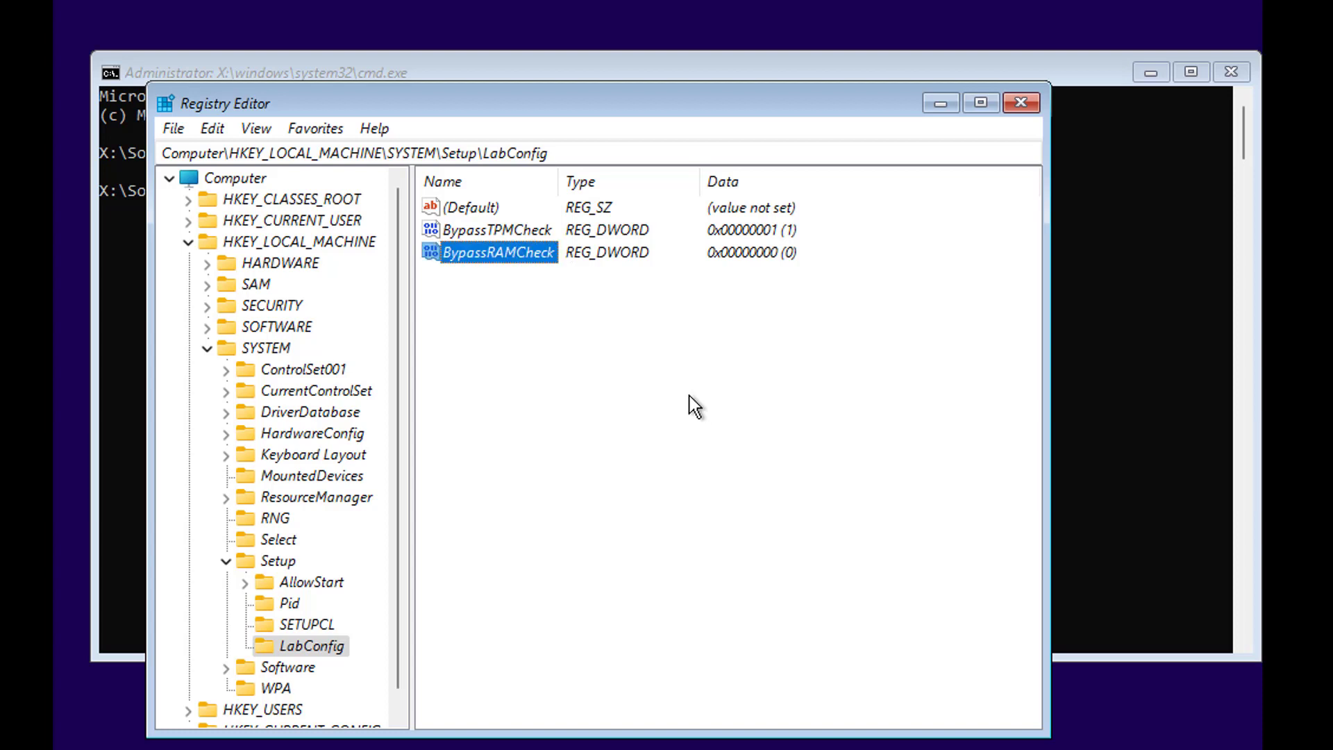
right_click(531, 253)
click(597, 276)
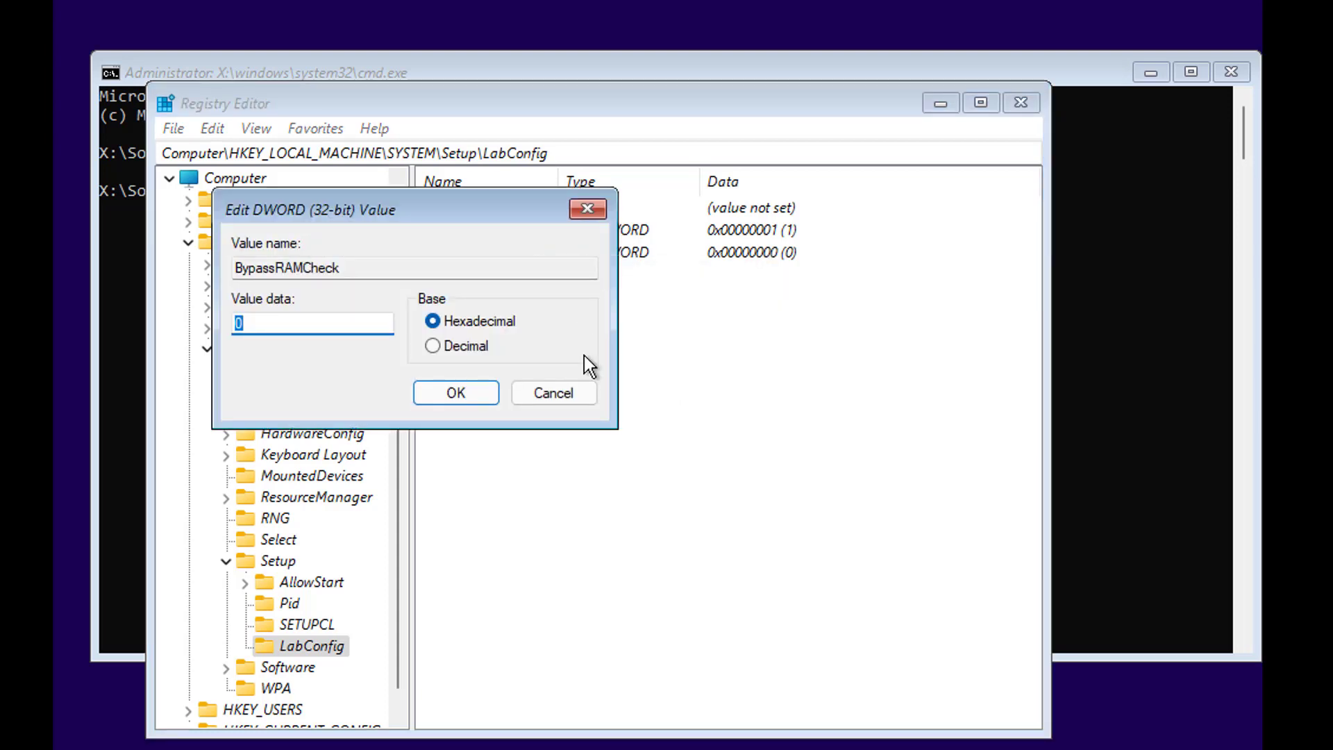
text(1)
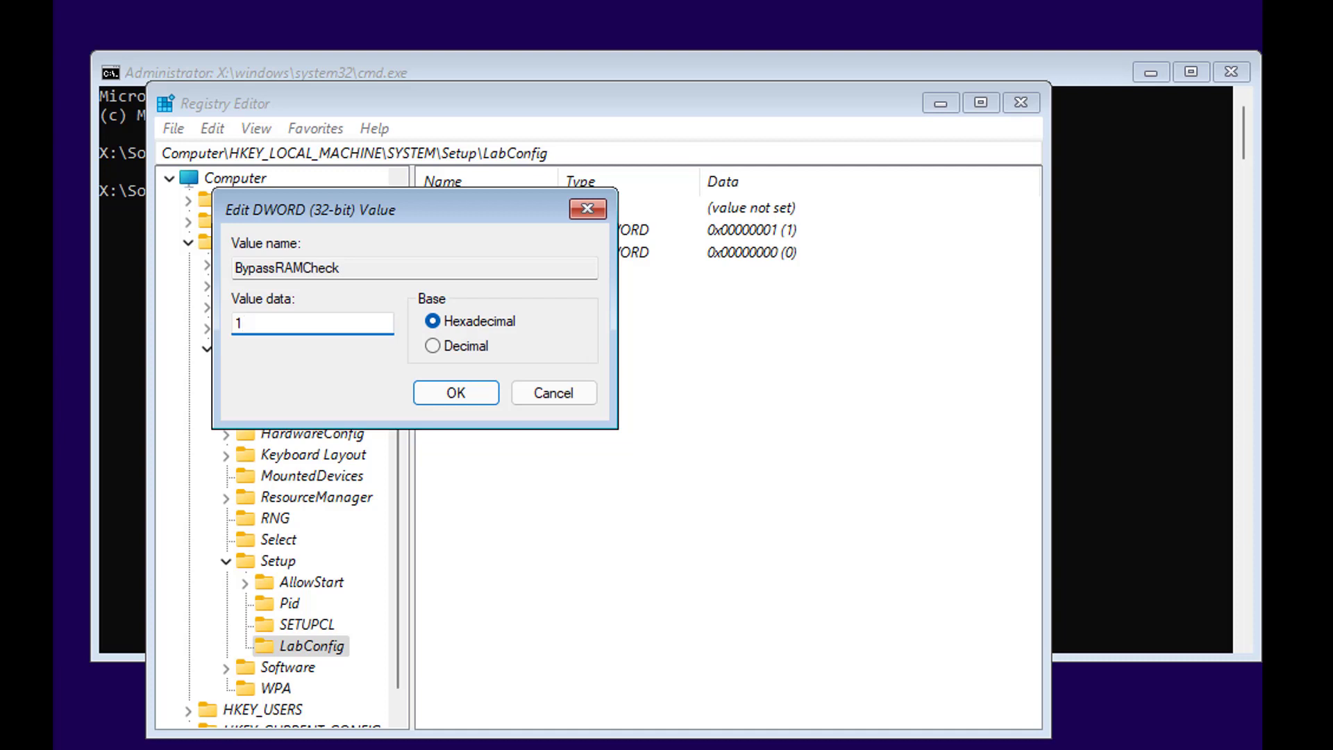
click(479, 391)
Add a DWORD (32-bit) value named BypassSecureBootCheck to the LabConfig key and set its data to 1
right_click(490, 323)
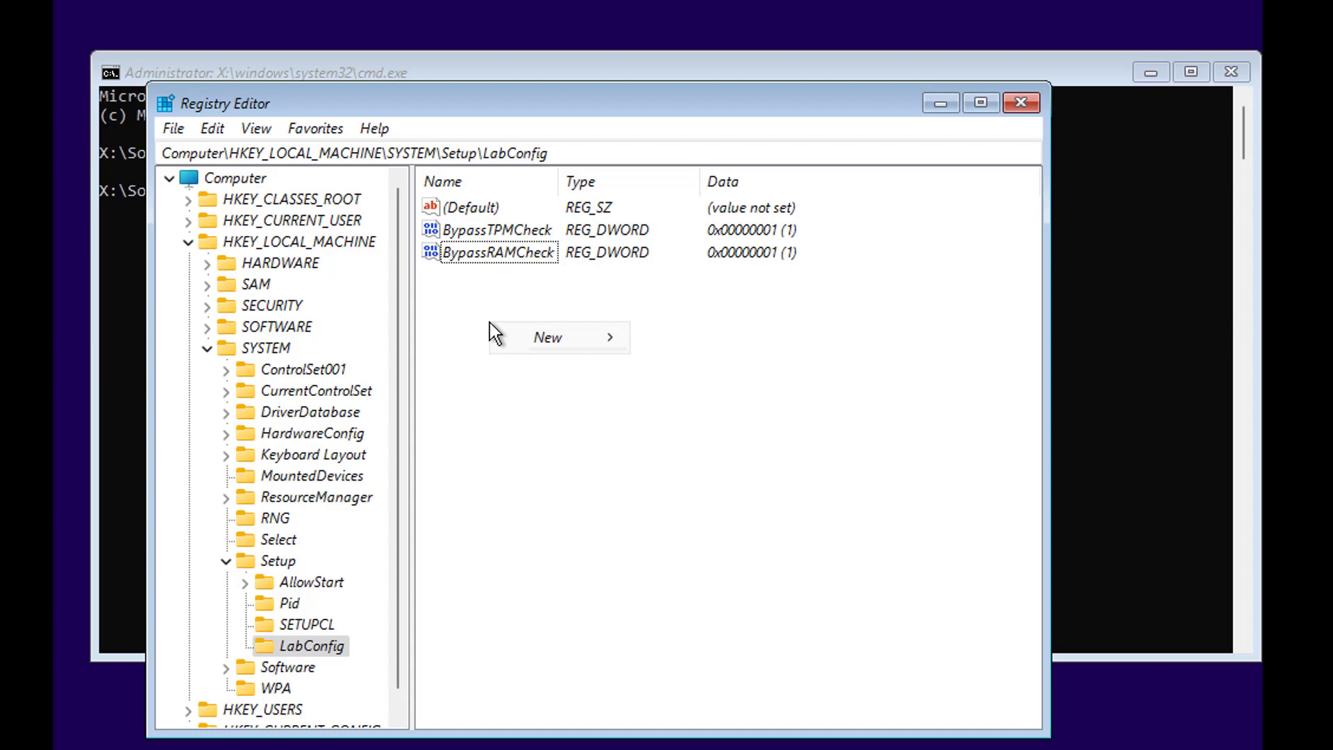
mouse_move(555, 340)
click(693, 422)
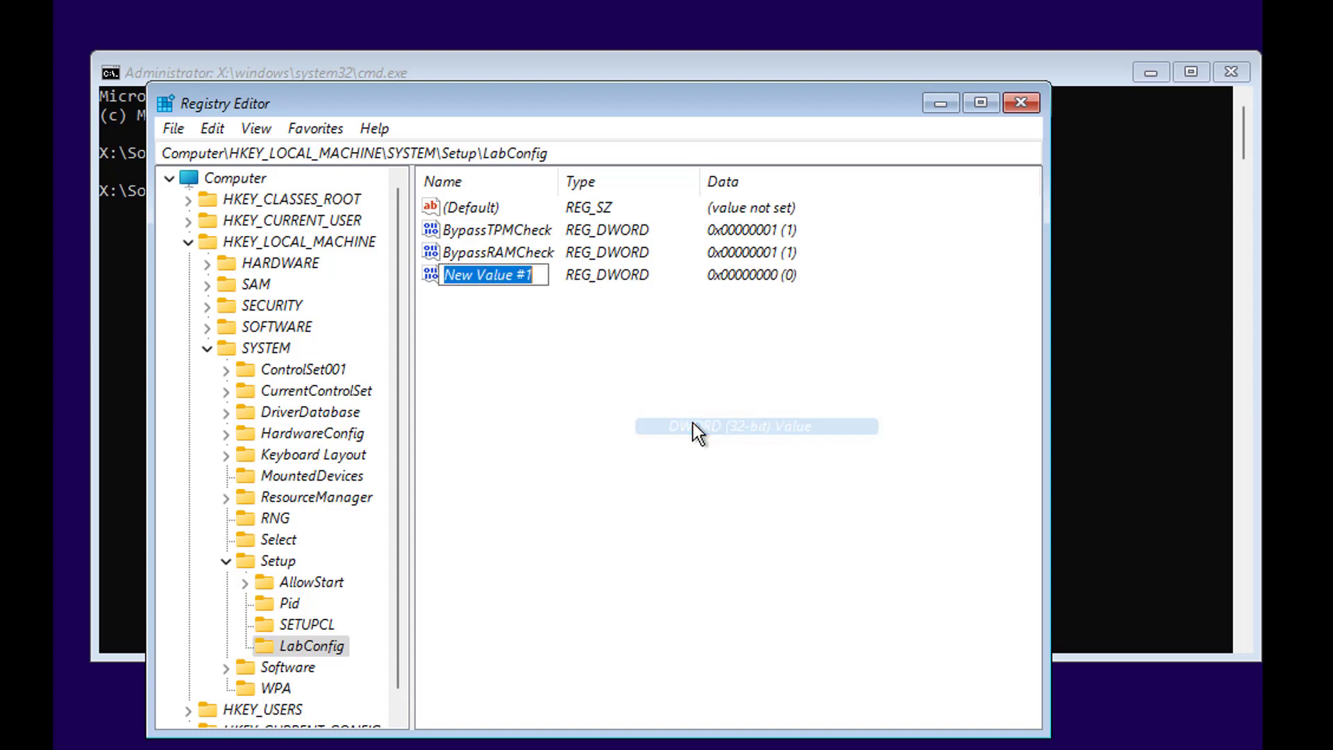
text(BypassSe)
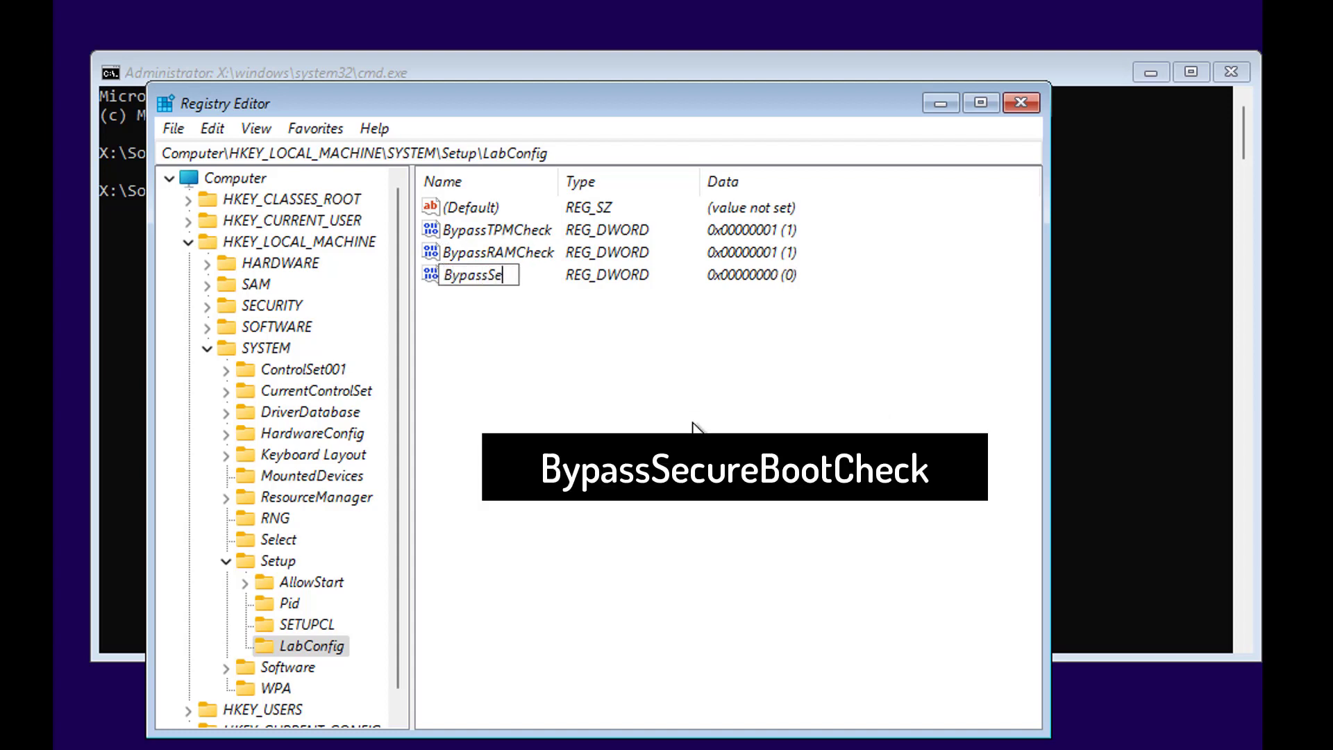
text(cureBoot)
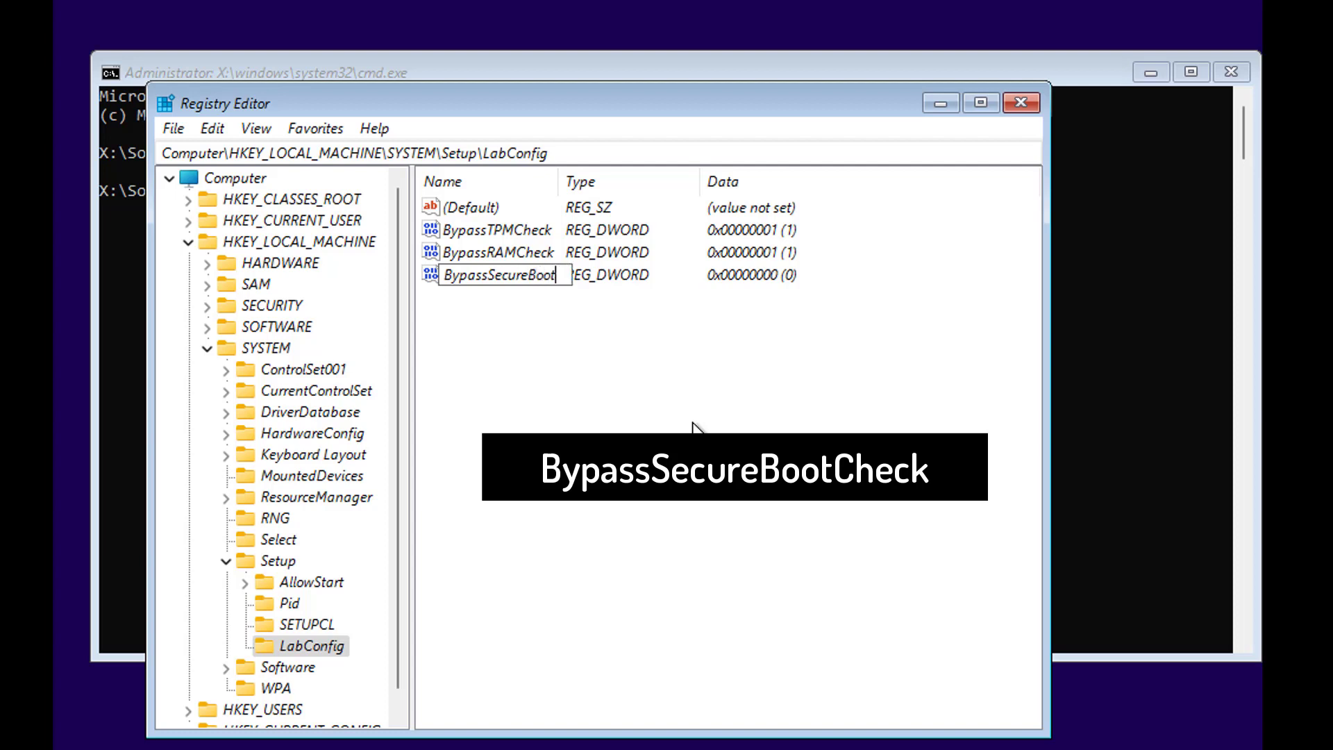
text(Ch)
text(k)
key(Return)
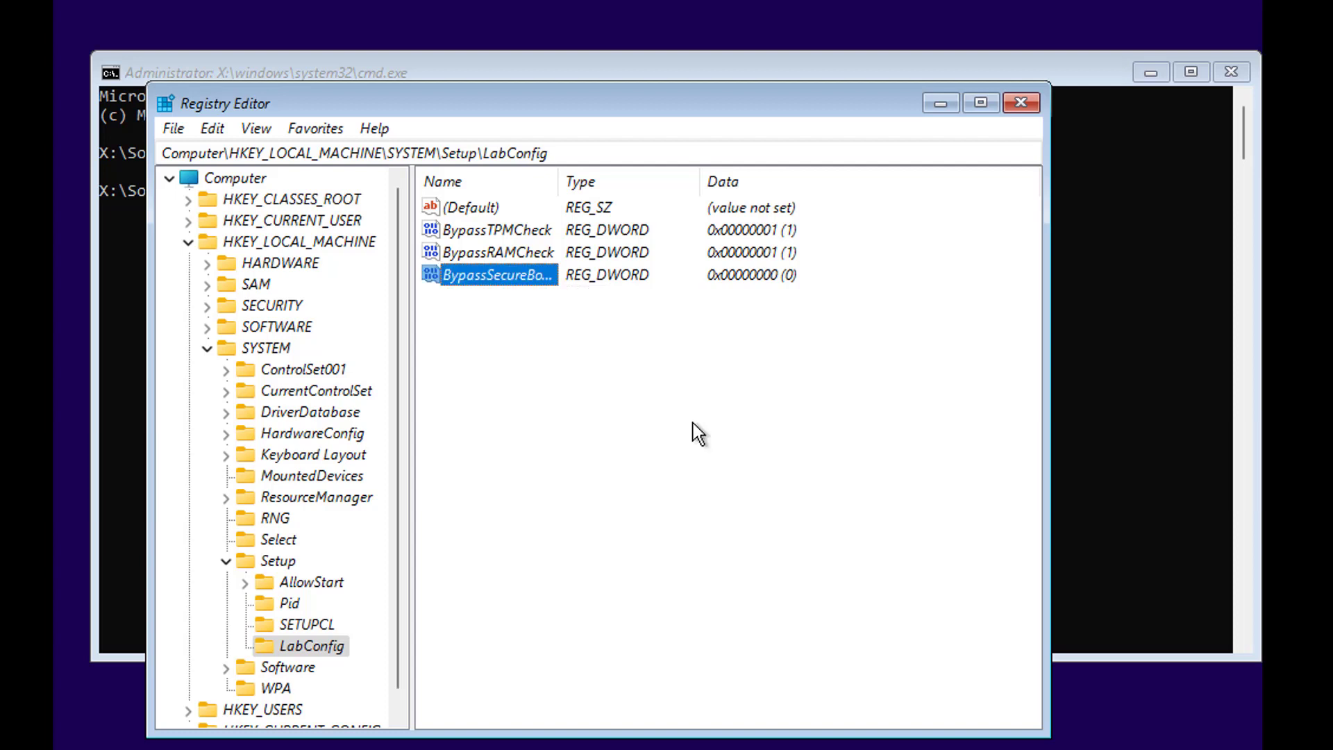
right_click(477, 276)
click(539, 298)
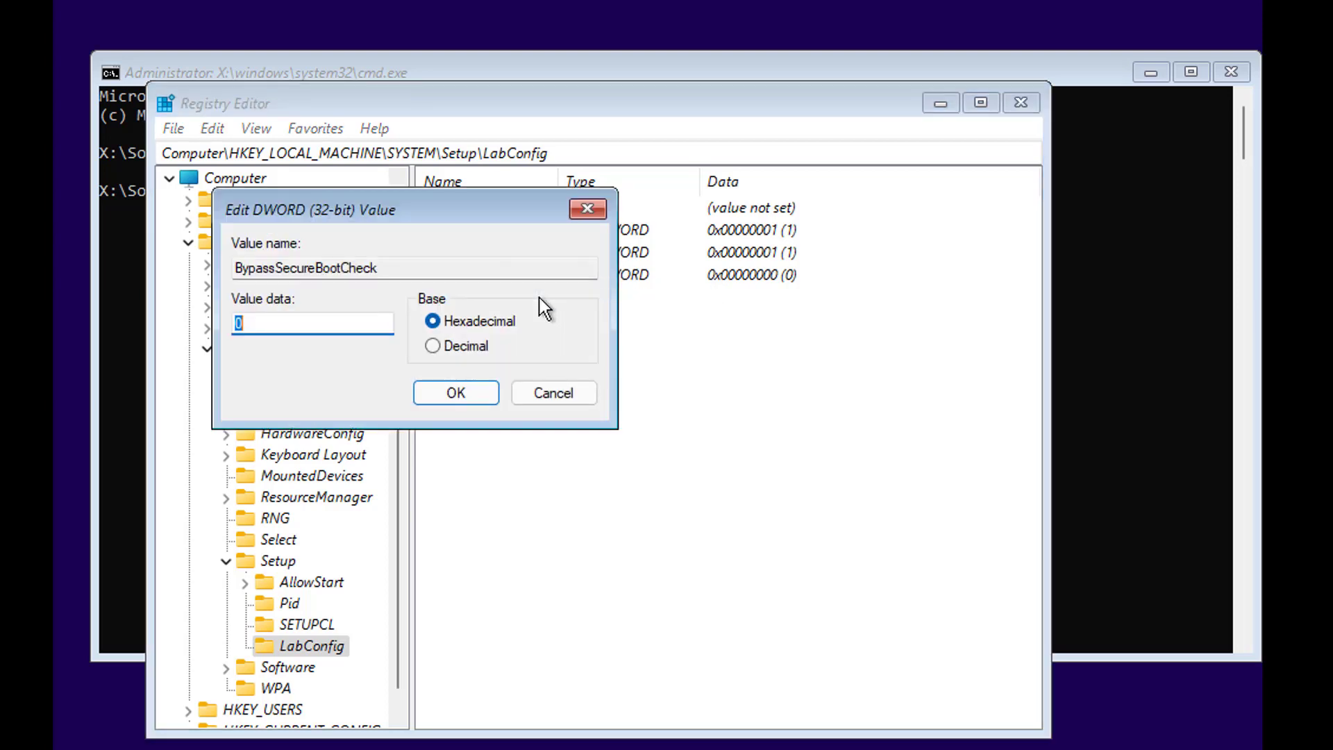
text(1)
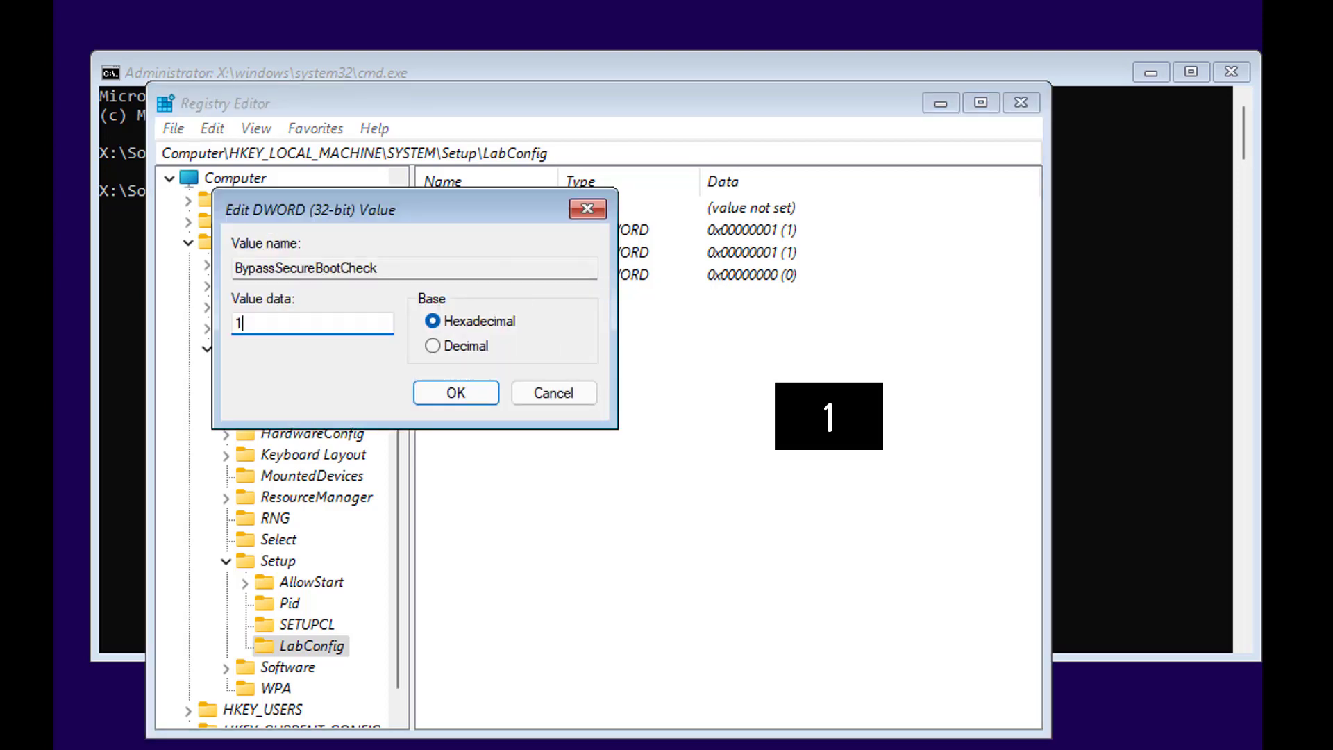
click(467, 393)
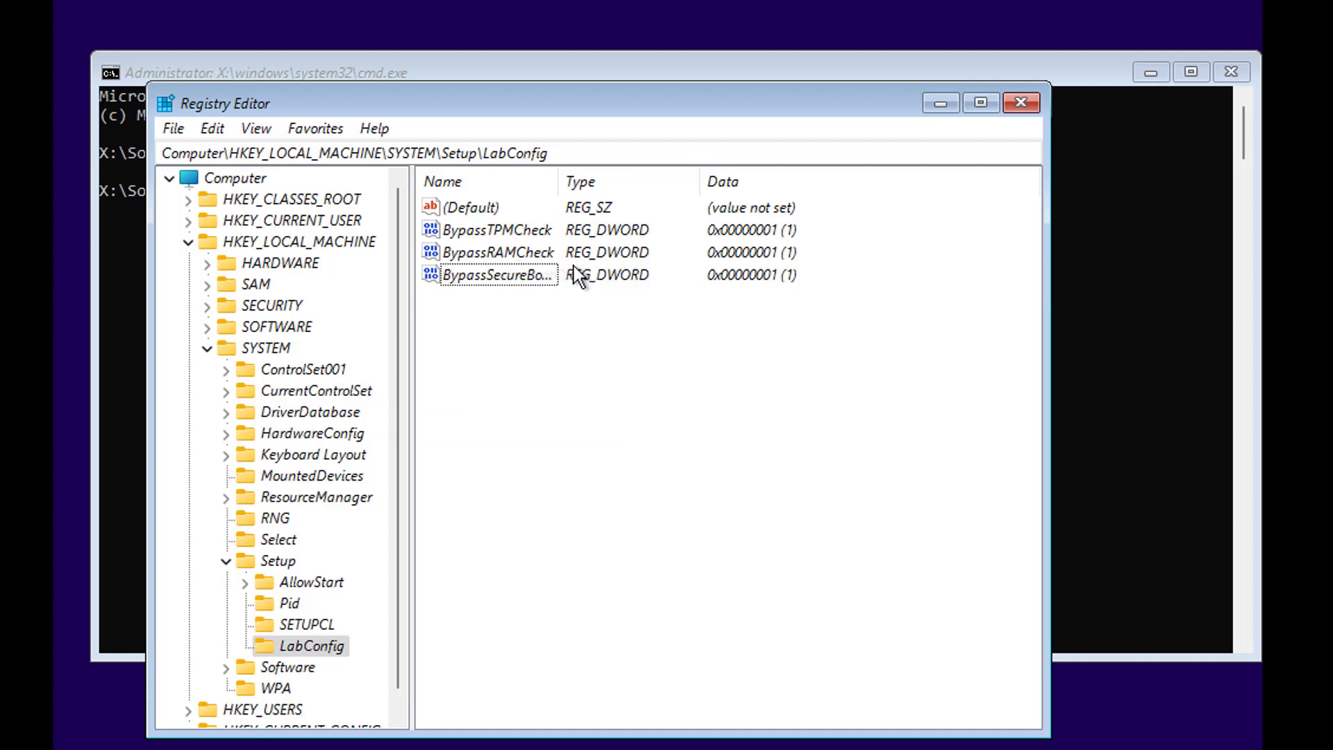
Close the Registry Editor and leave the command prompt with the exit command
click(1020, 102)
click(416, 272)
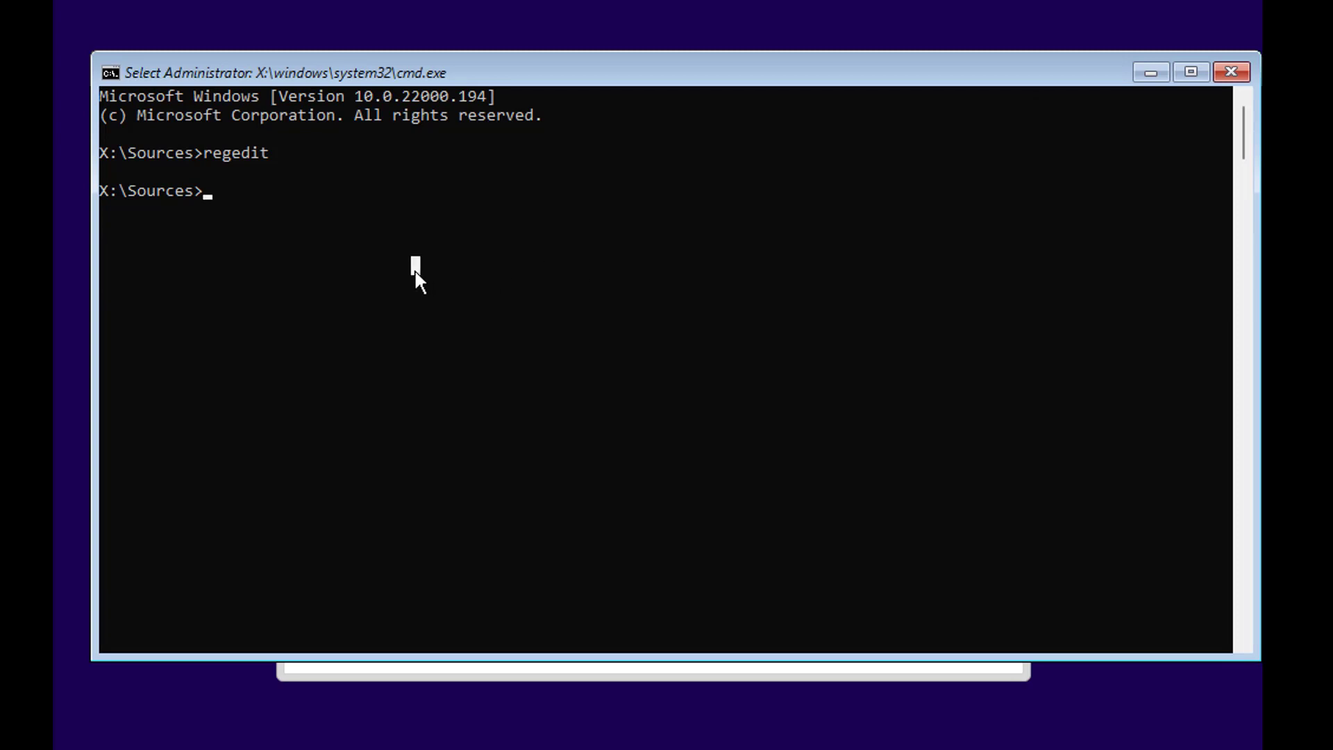
text(exit)
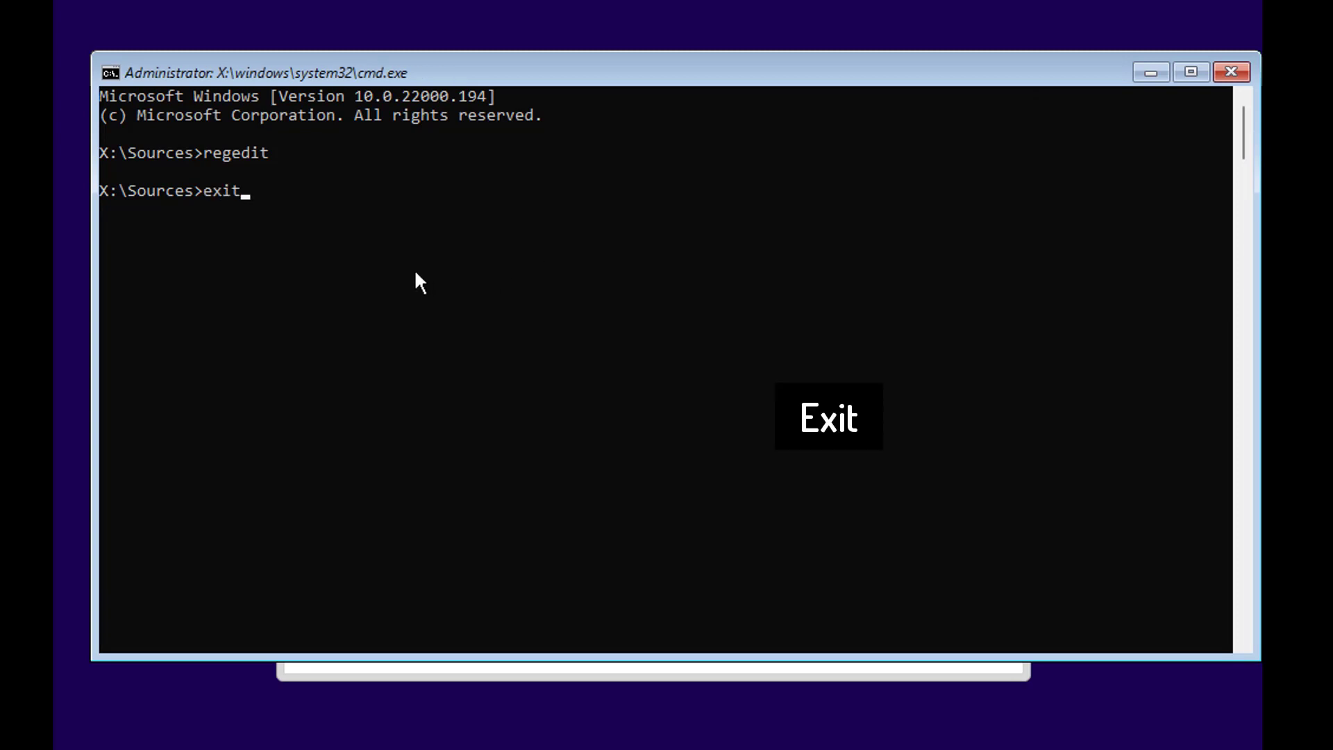
key(Return)
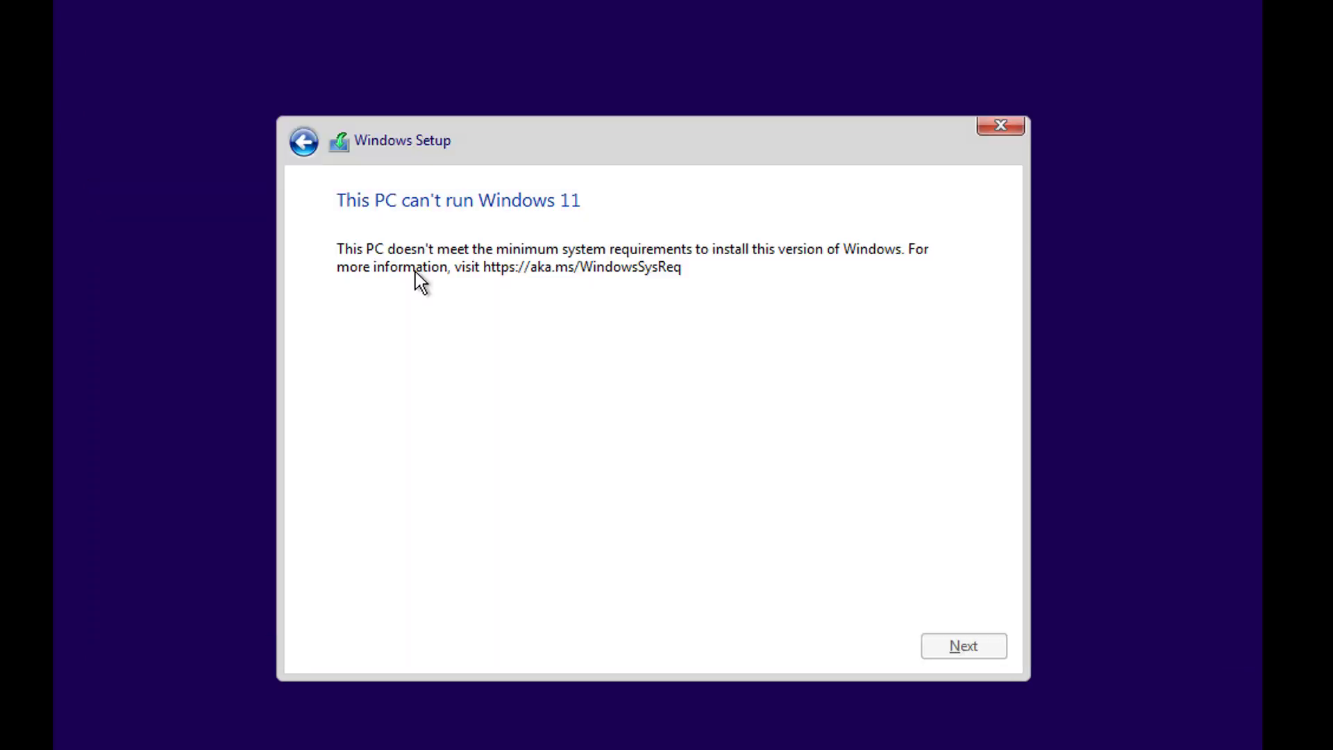
Go back to the operating system selection, choose Windows 11 Pro and continue to the license terms
click(302, 144)
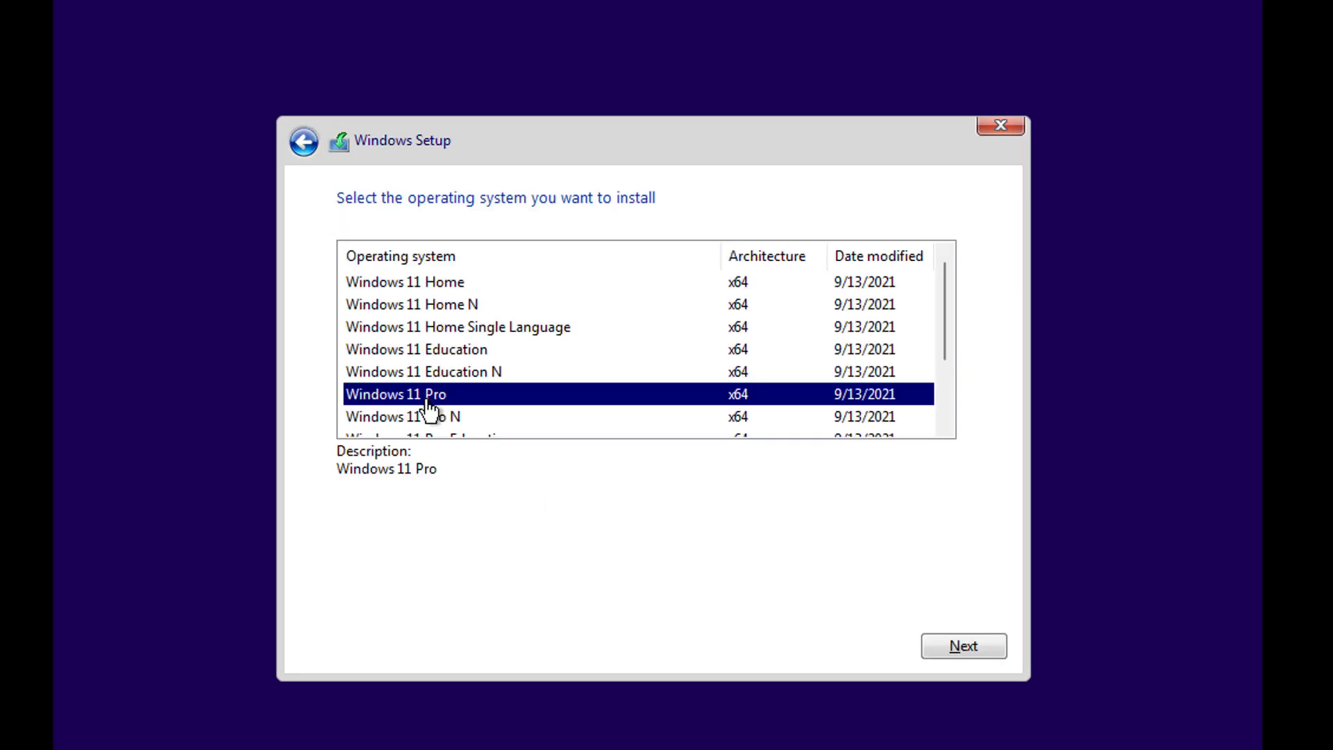
click(962, 646)
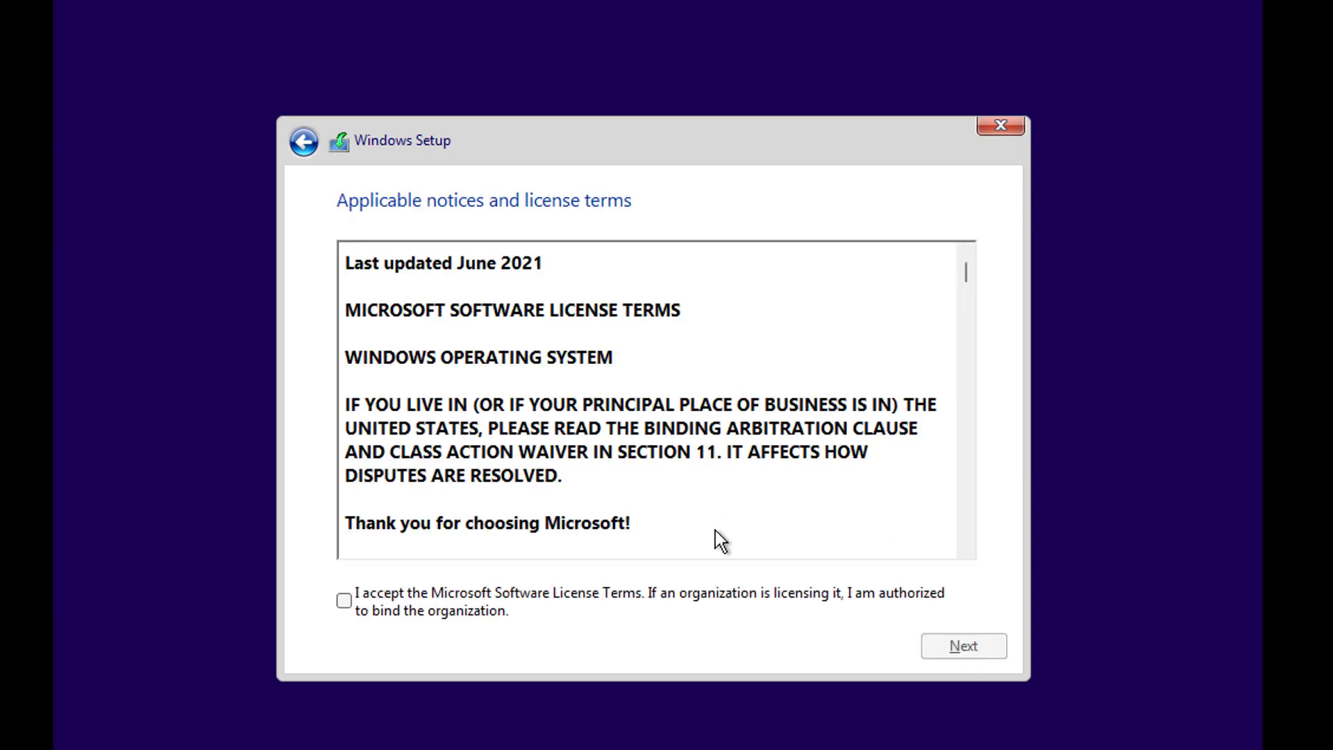
Accept the license terms and start a Custom (Windows only) installation on Drive 0 Unallocated Space
click(350, 601)
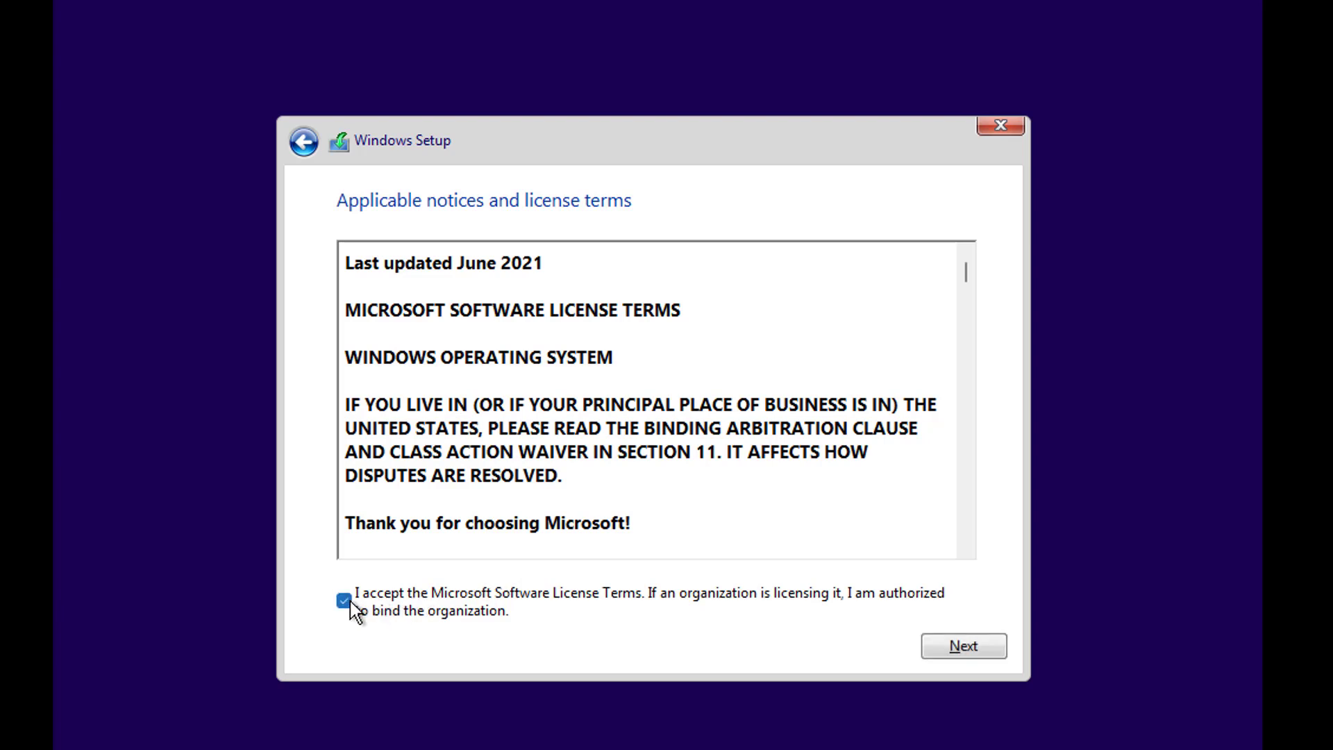
click(965, 646)
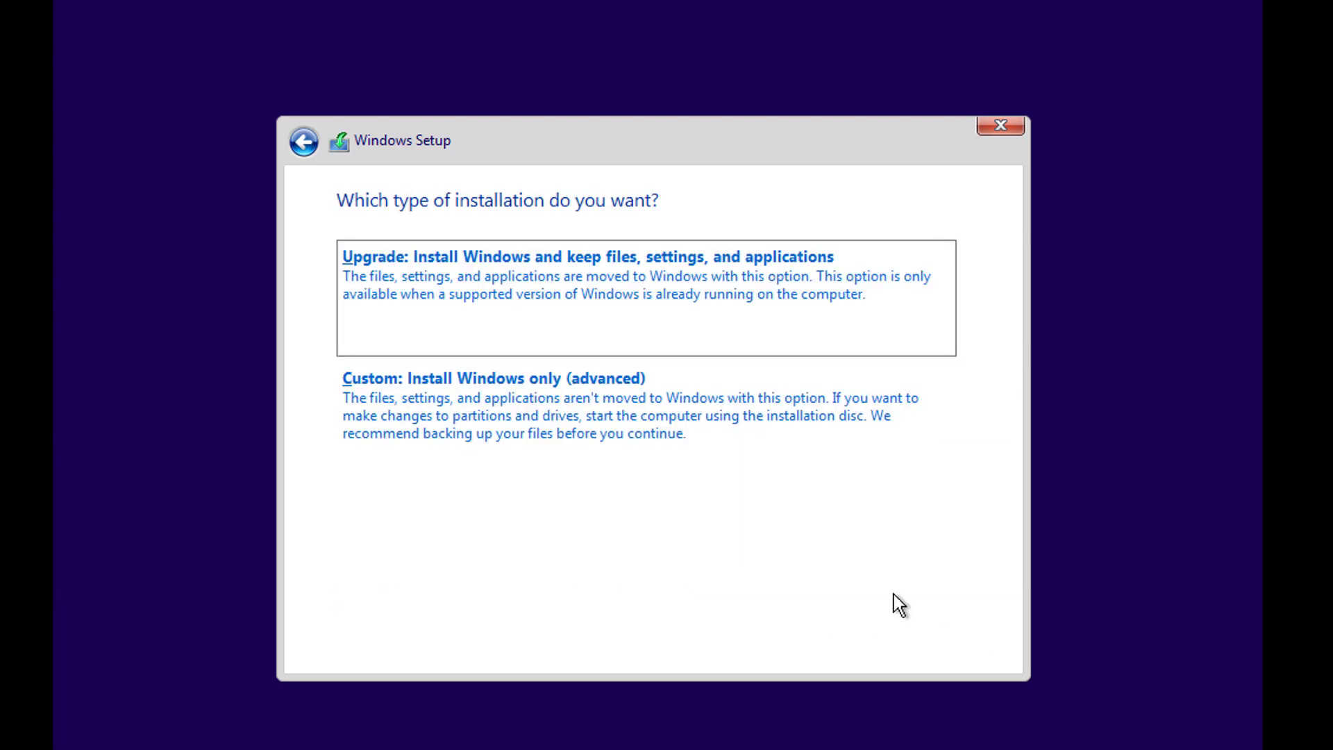
click(560, 394)
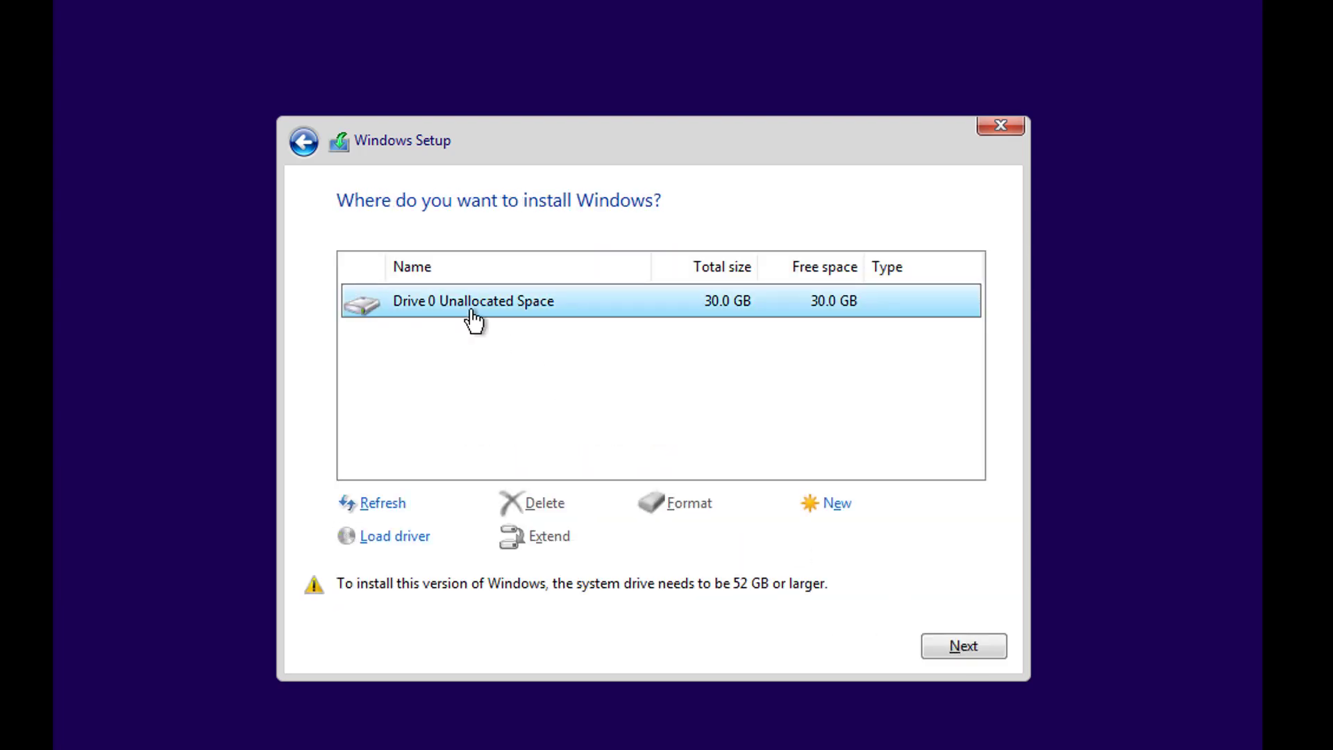
click(967, 644)
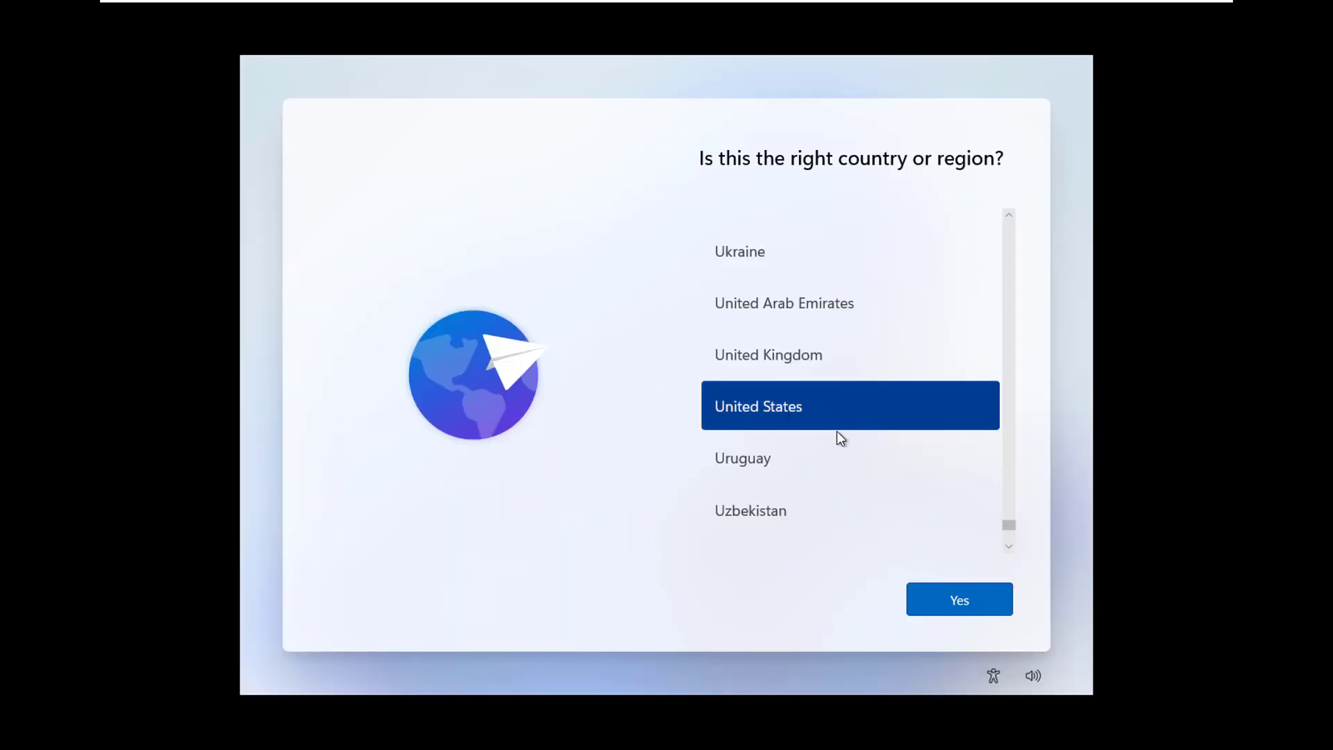
Confirm United States as the country or region
click(956, 606)
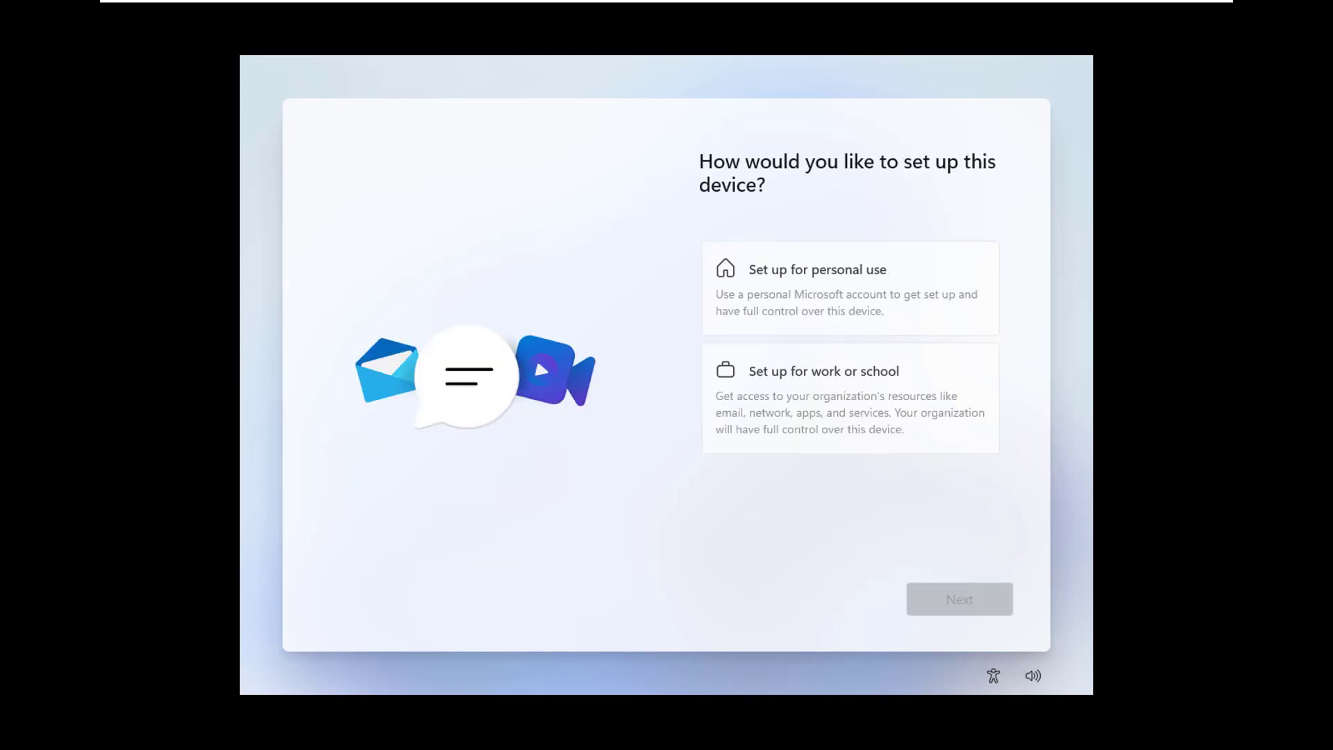
click(835, 284)
click(960, 599)
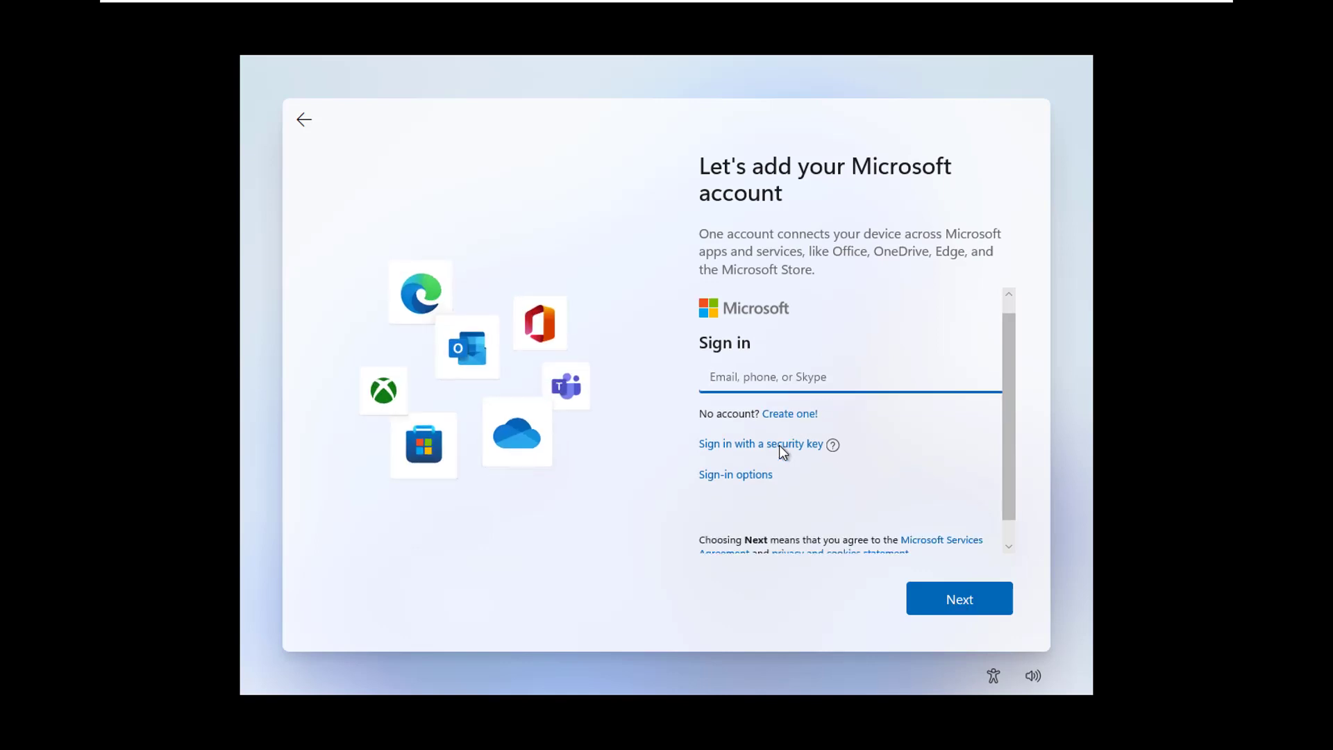
scroll(779, 446, down, 1)
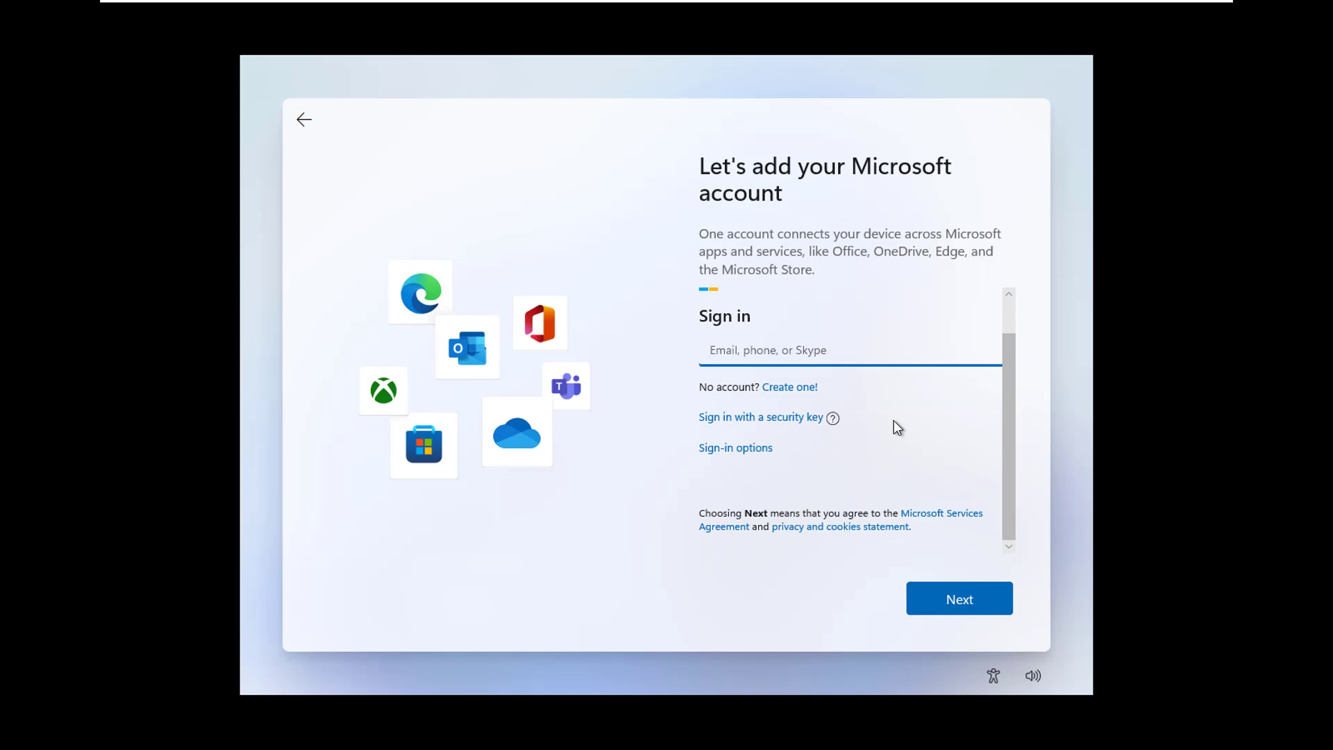
click(303, 122)
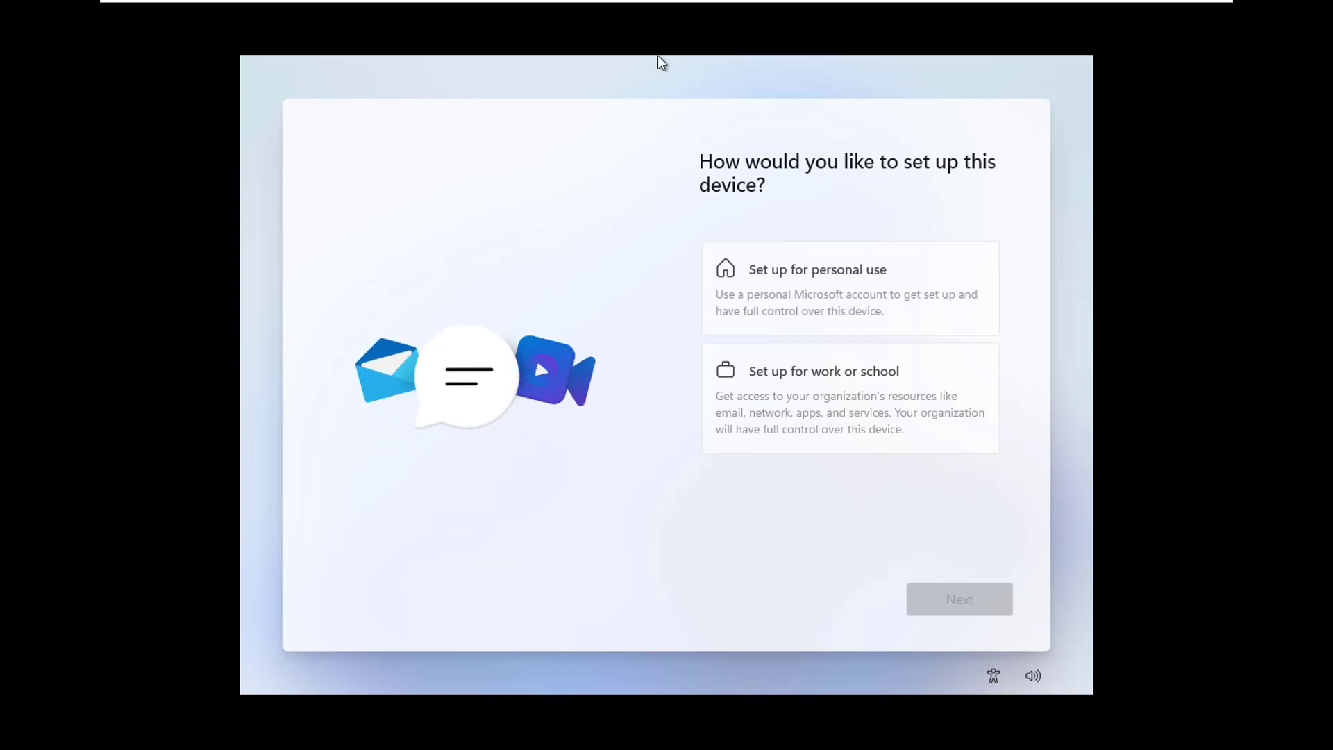
Leave the full-screen virtual machine view, turn off the host computer's WiFi and return to full screen
click(669, 8)
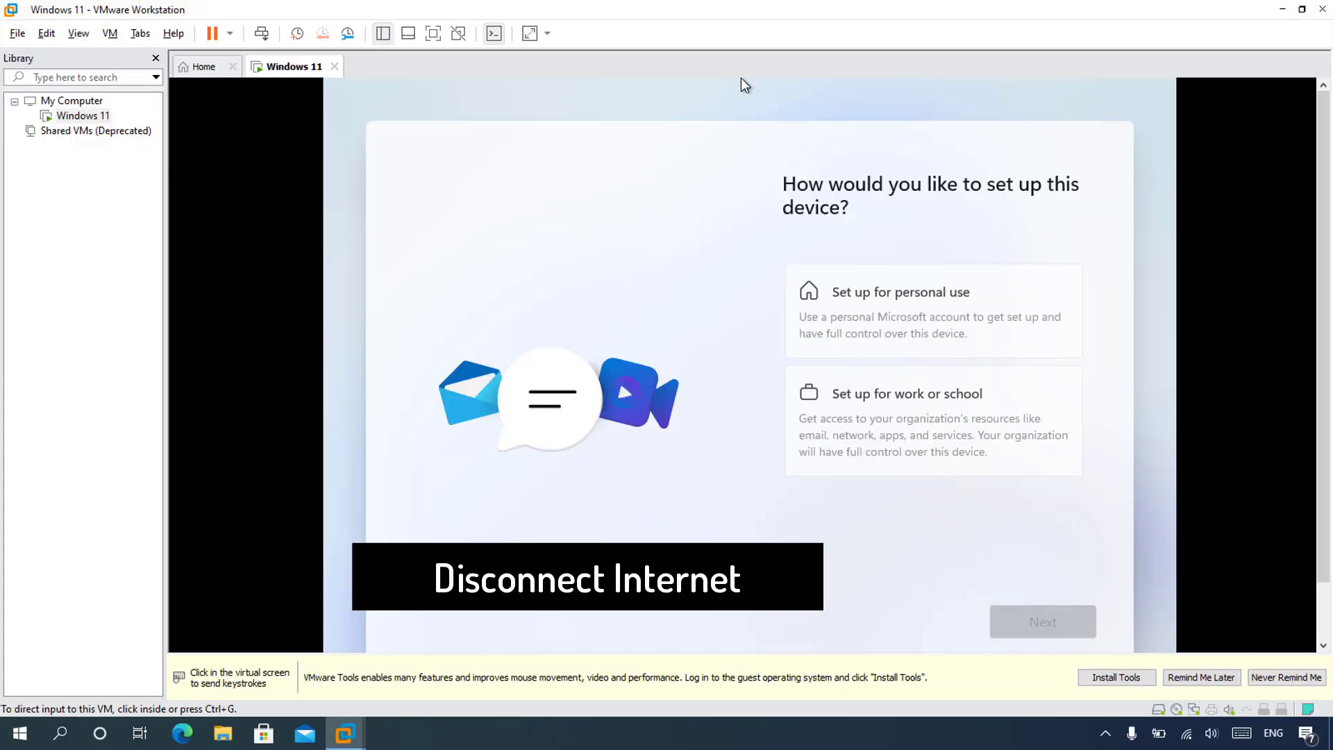
click(1186, 733)
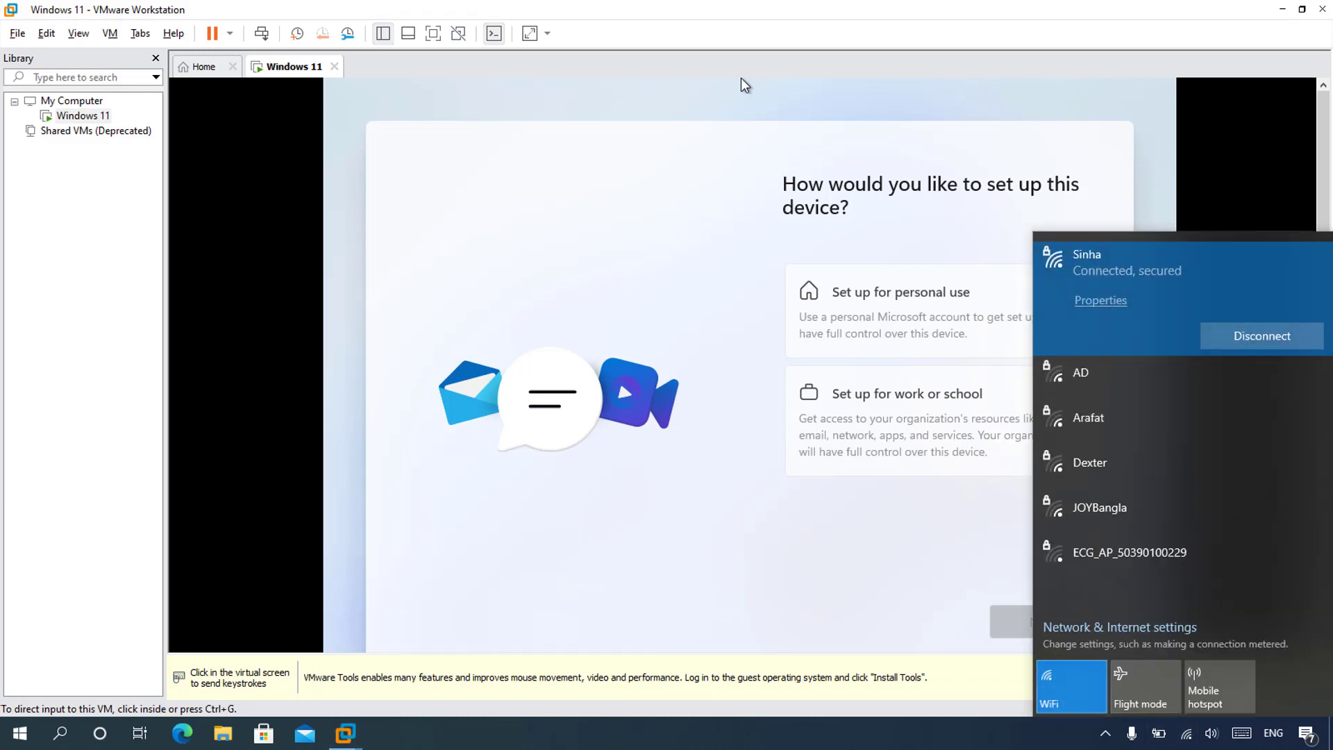
click(1071, 686)
click(740, 78)
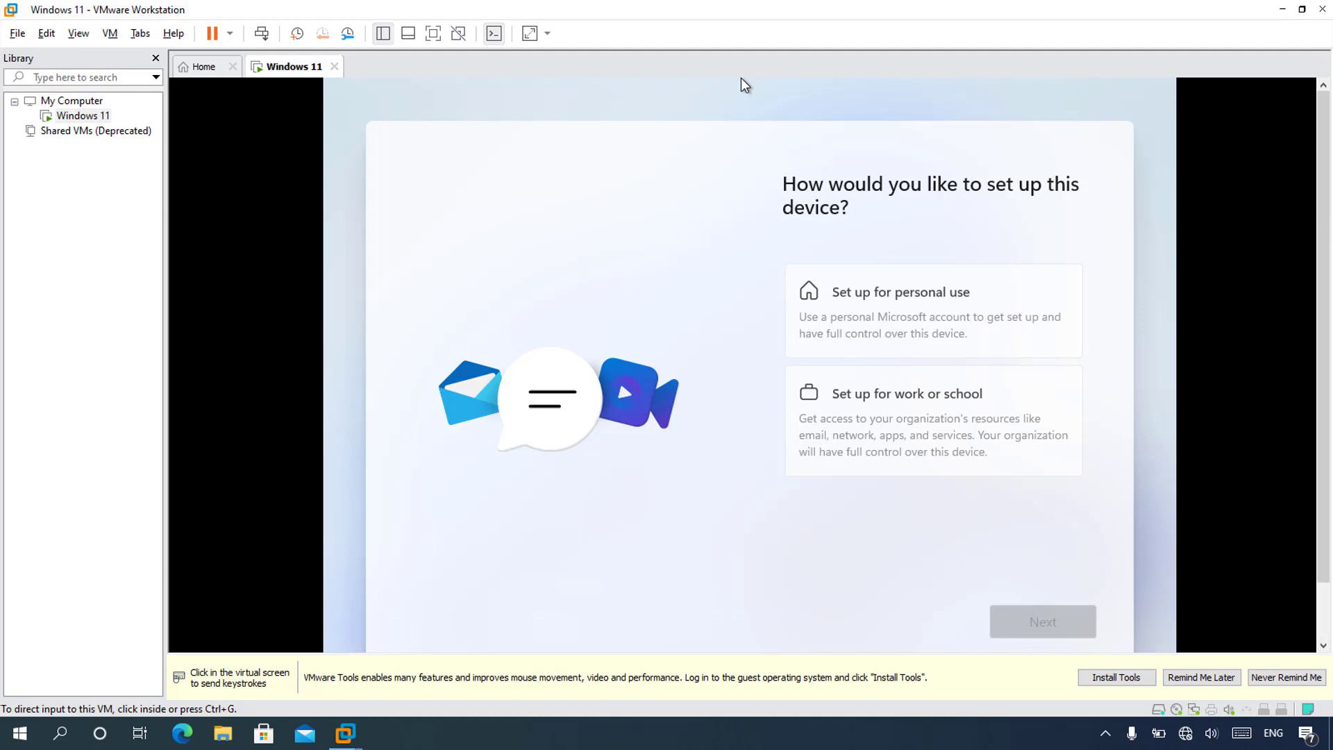
key(ctrl+alt+Return)
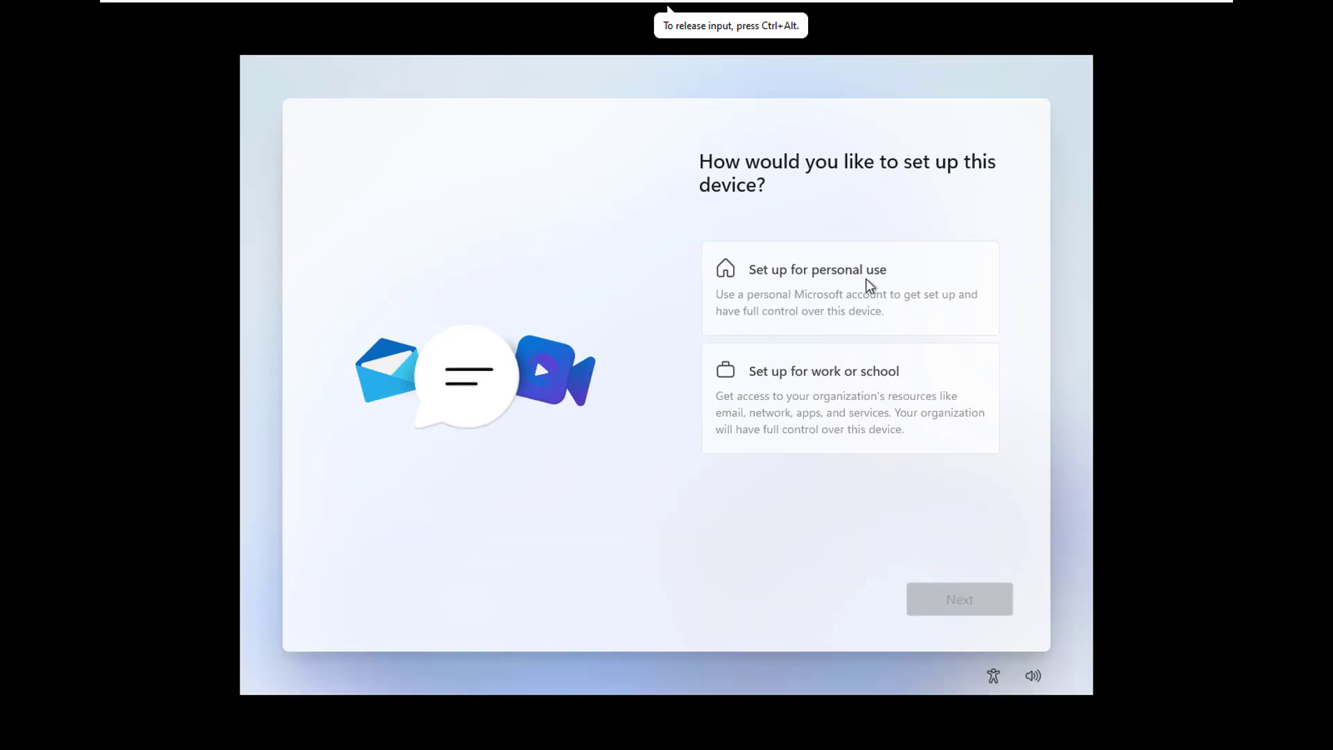
Set up the device for personal use and enter the user's name for the local account
click(795, 293)
click(962, 601)
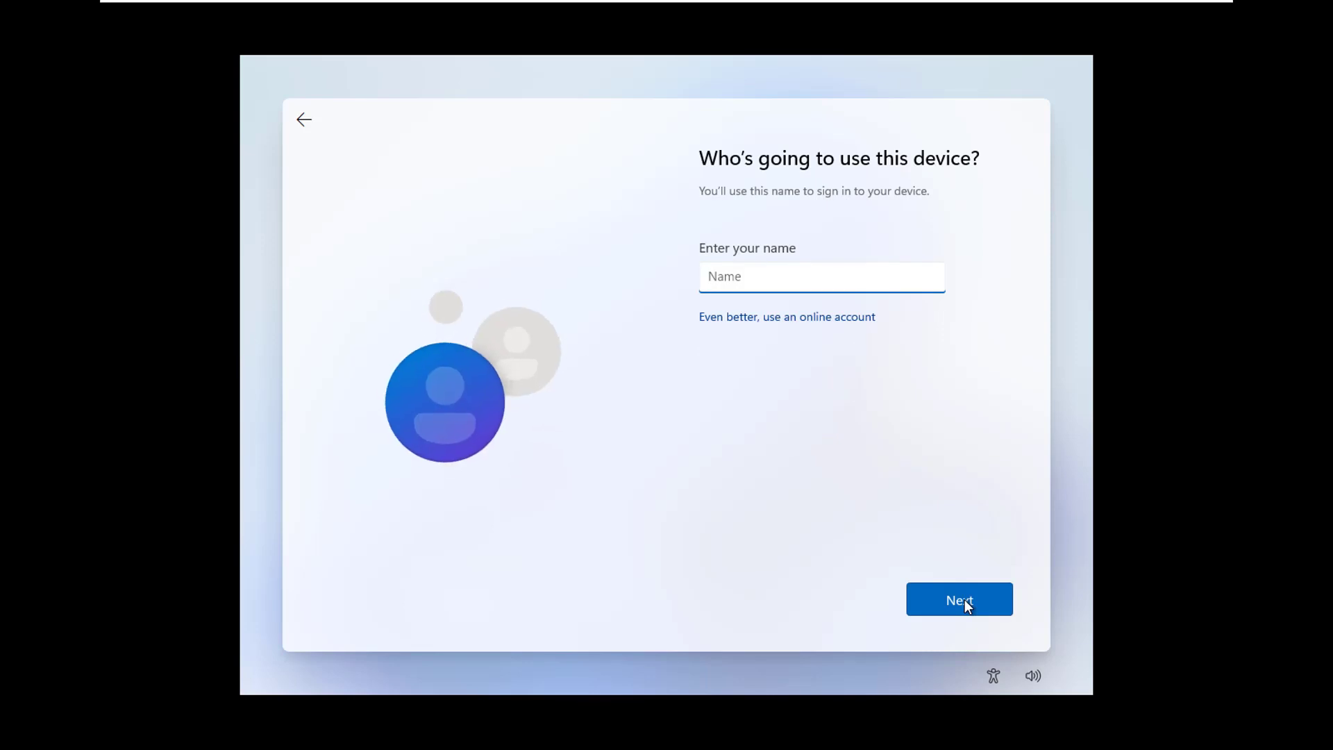
text(Alif)
click(969, 604)
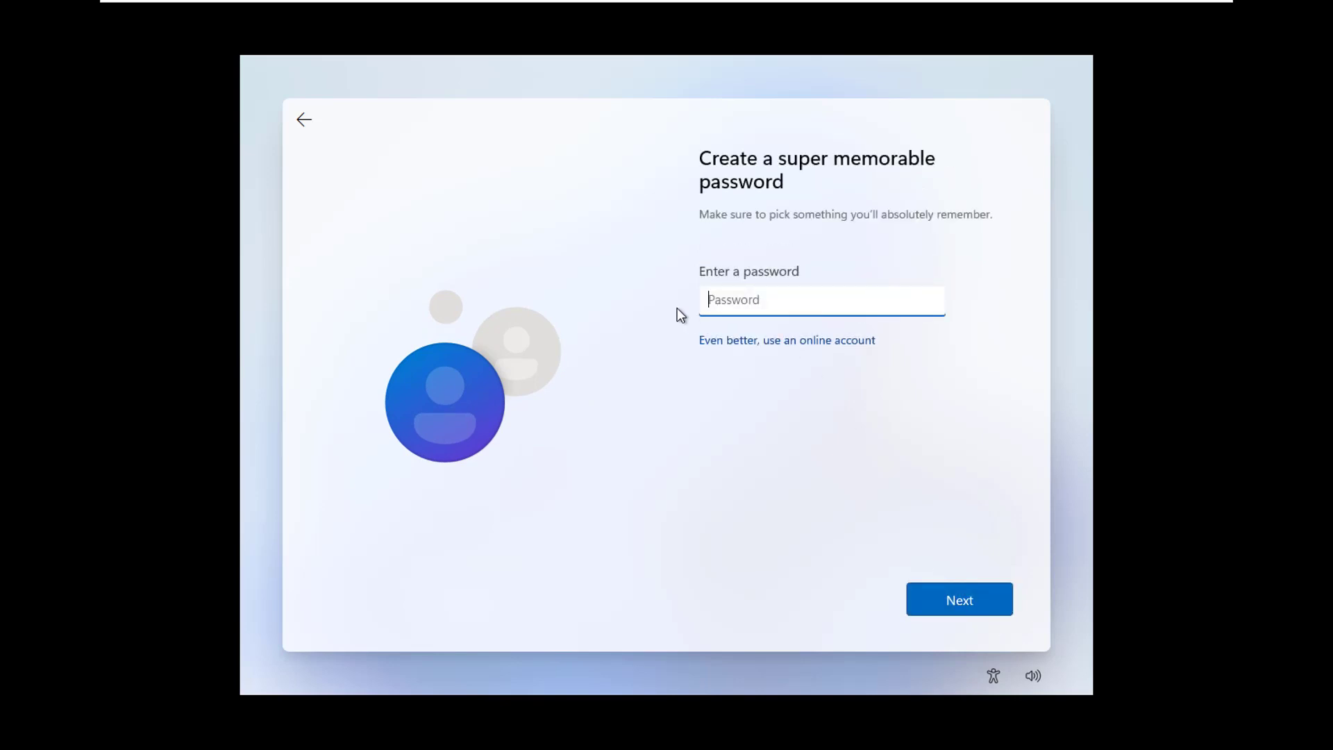
Continue with a blank account password and accept the device privacy settings
click(961, 611)
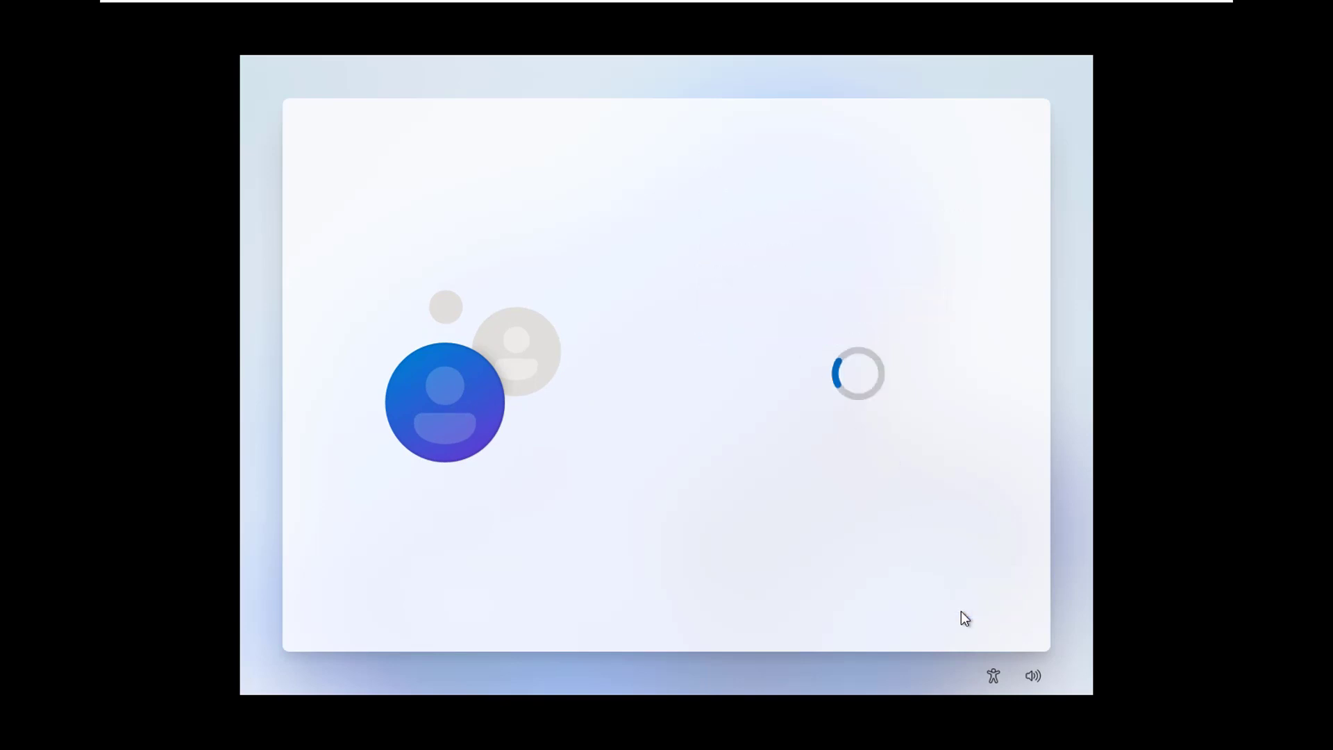
scroll(757, 506, down, 10)
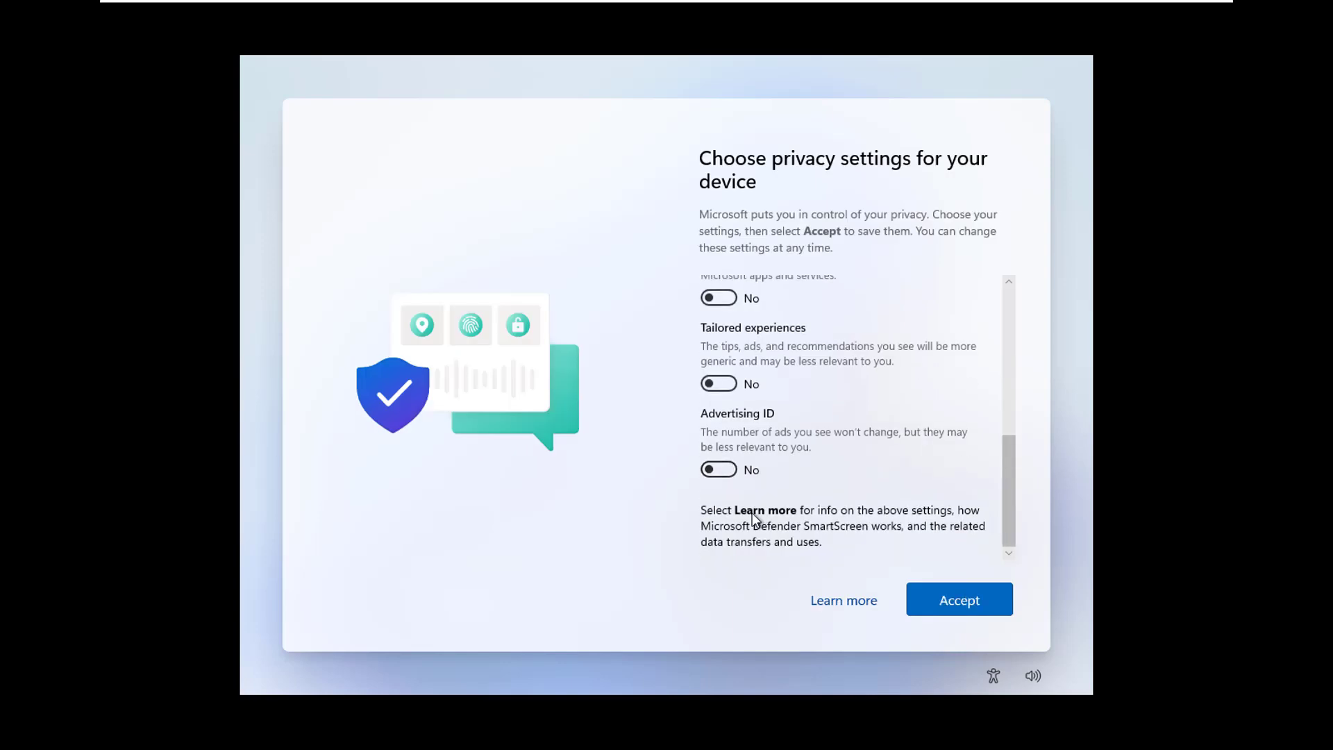
click(975, 595)
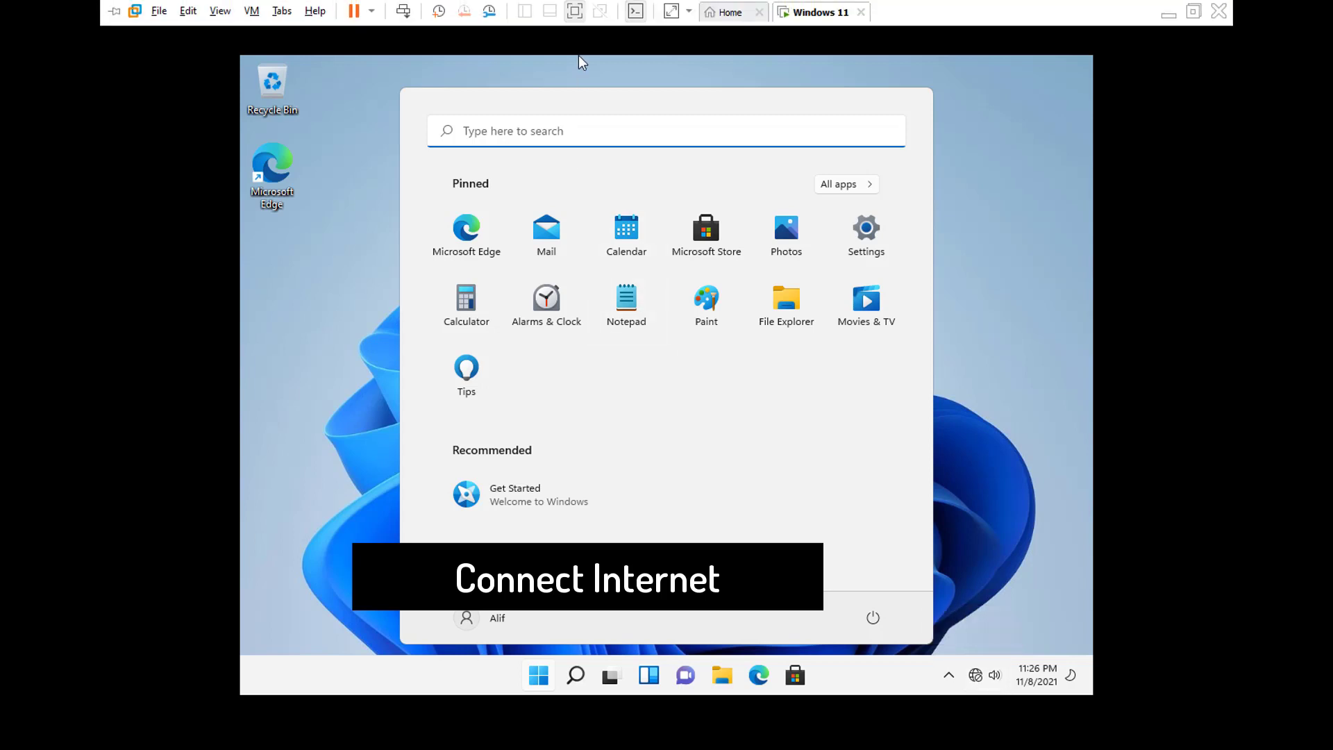
Turn the host computer's WiFi back on, return the virtual machine to full screen and dismiss its Start menu
click(574, 17)
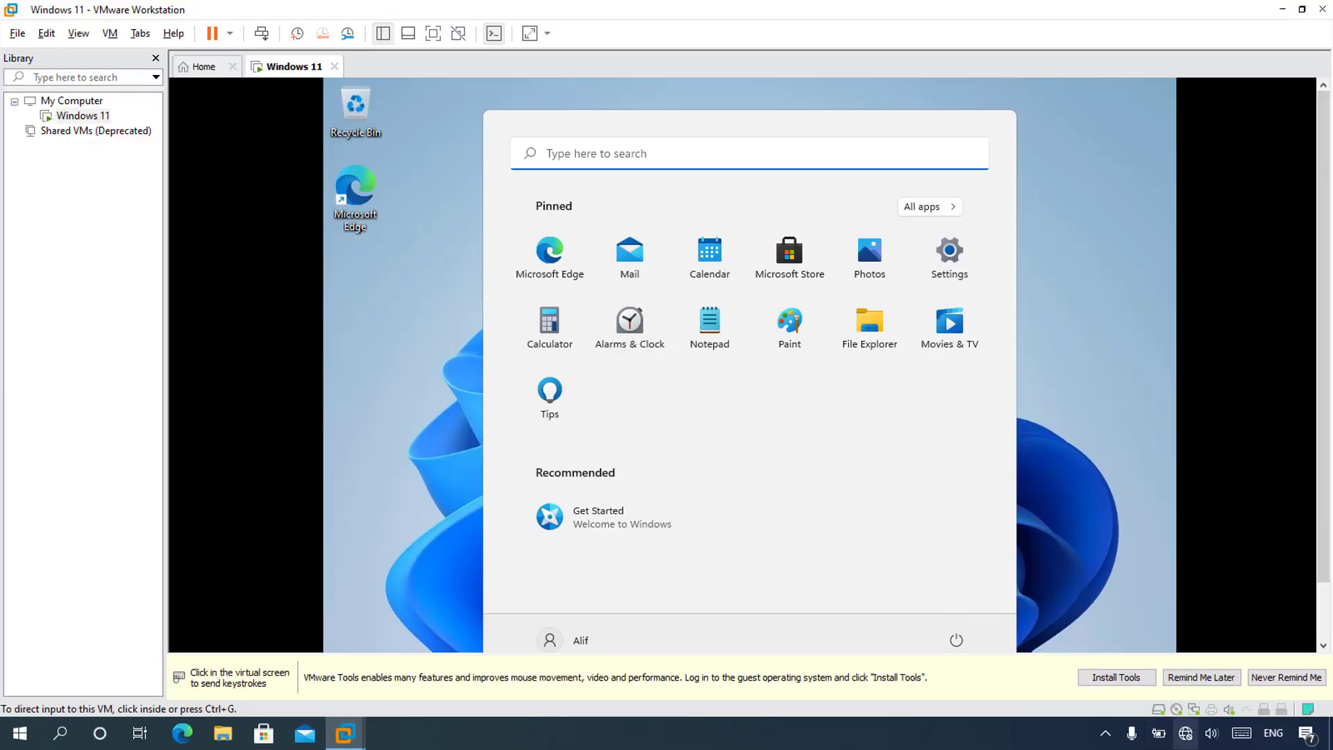
click(1185, 732)
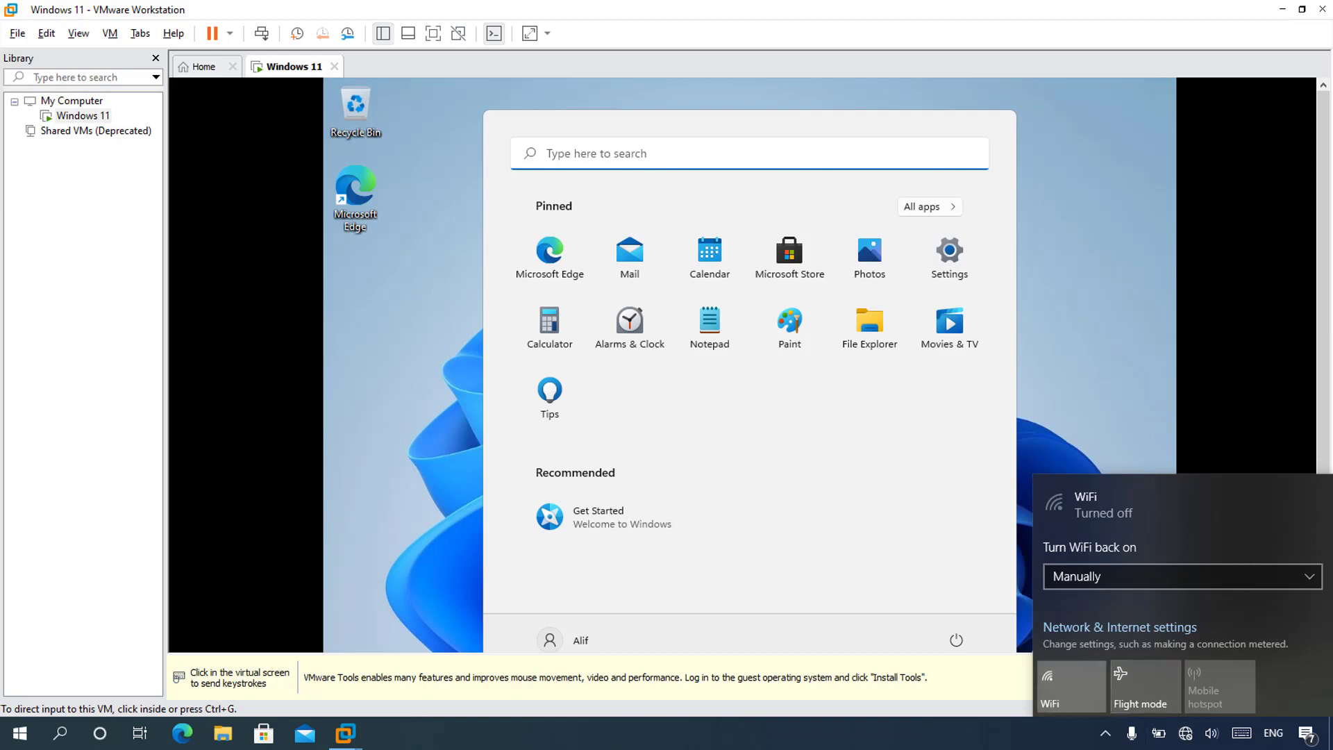
click(1071, 687)
key(Escape)
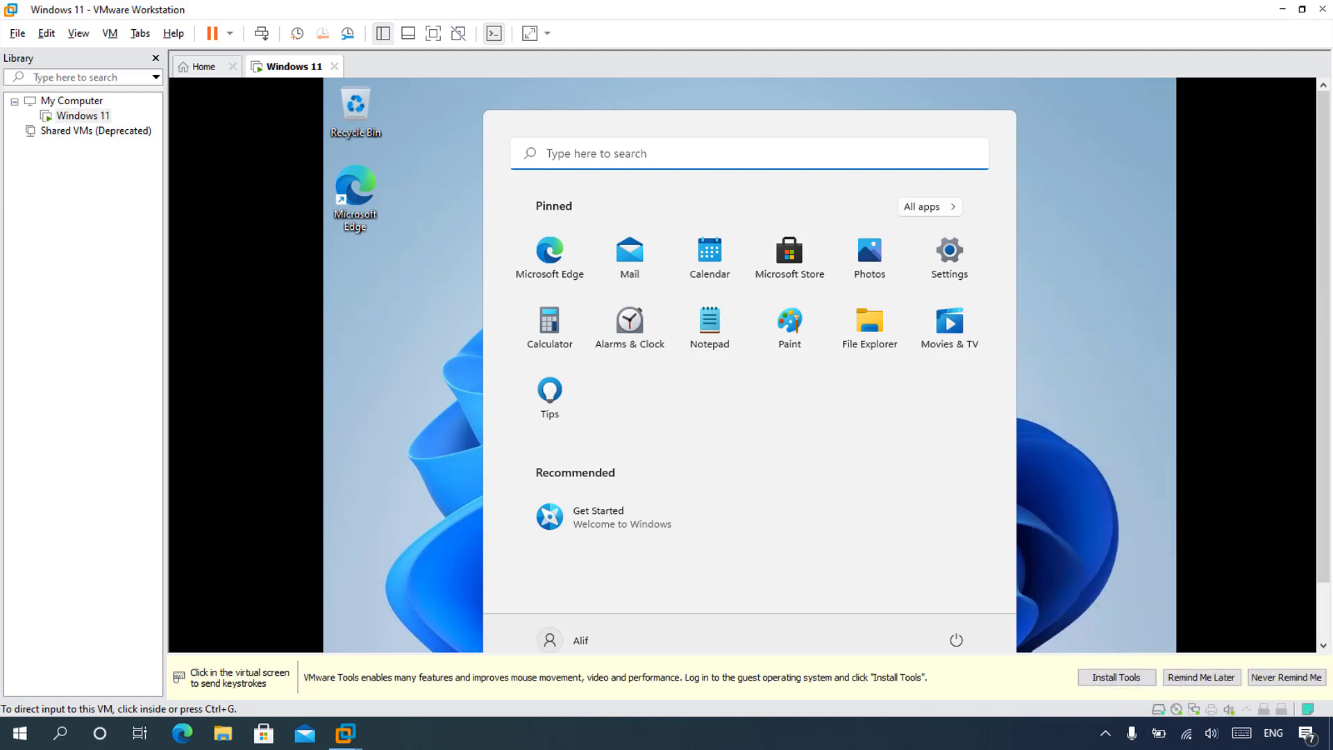
click(432, 33)
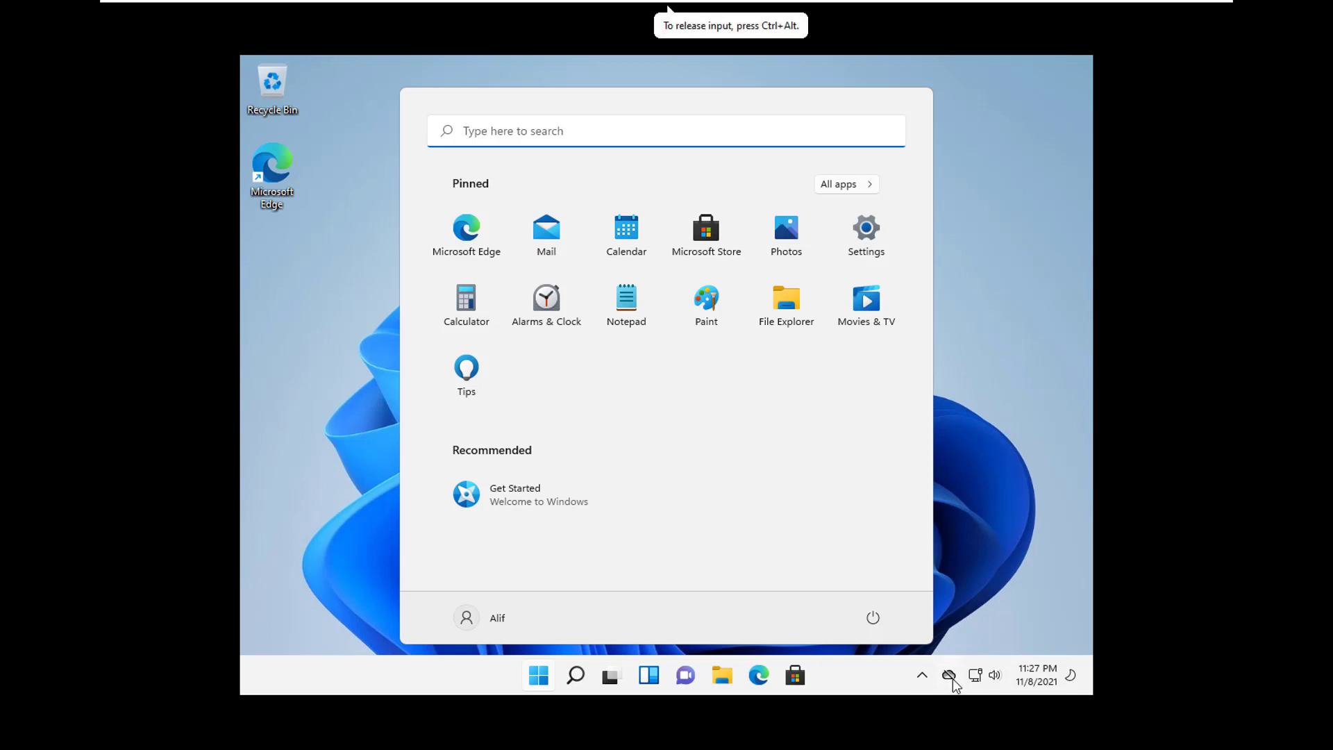
click(993, 540)
Connect the VMware Tools installer CD to the Windows 11 virtual machine
mouse_move(602, 55)
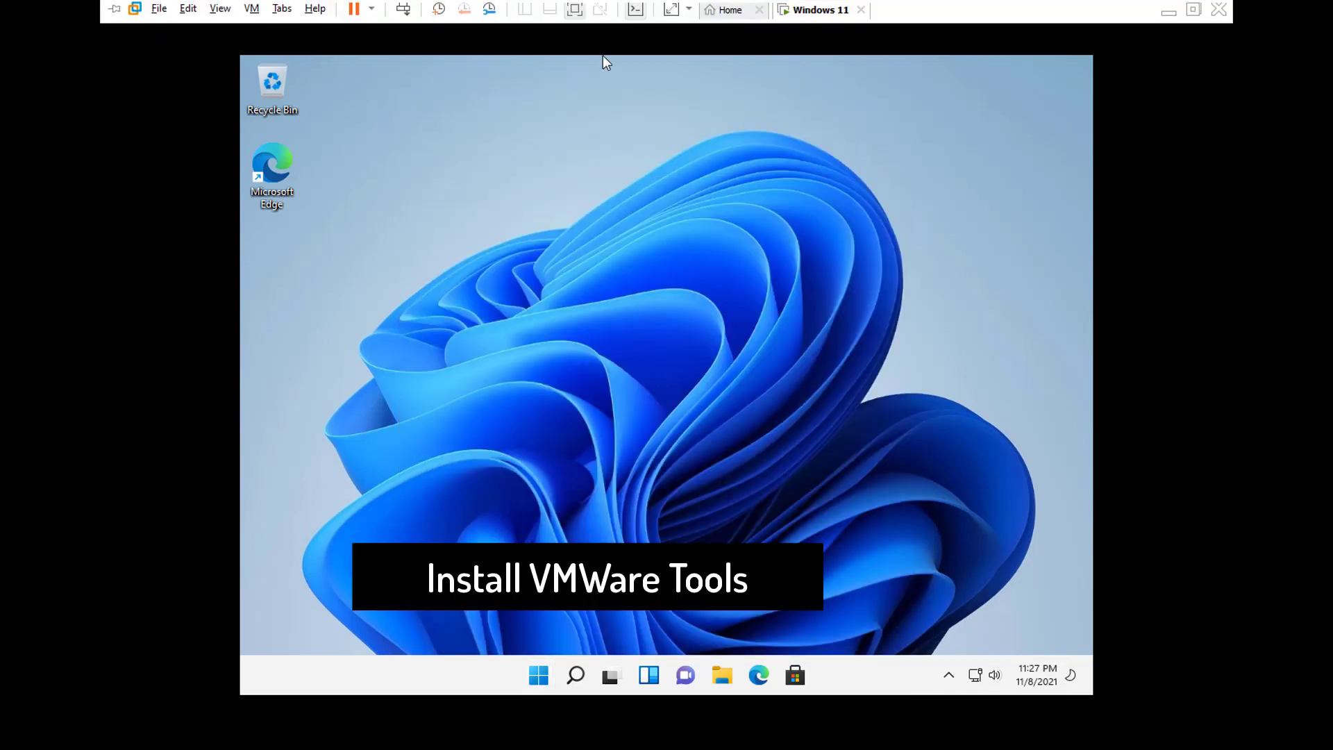
click(252, 11)
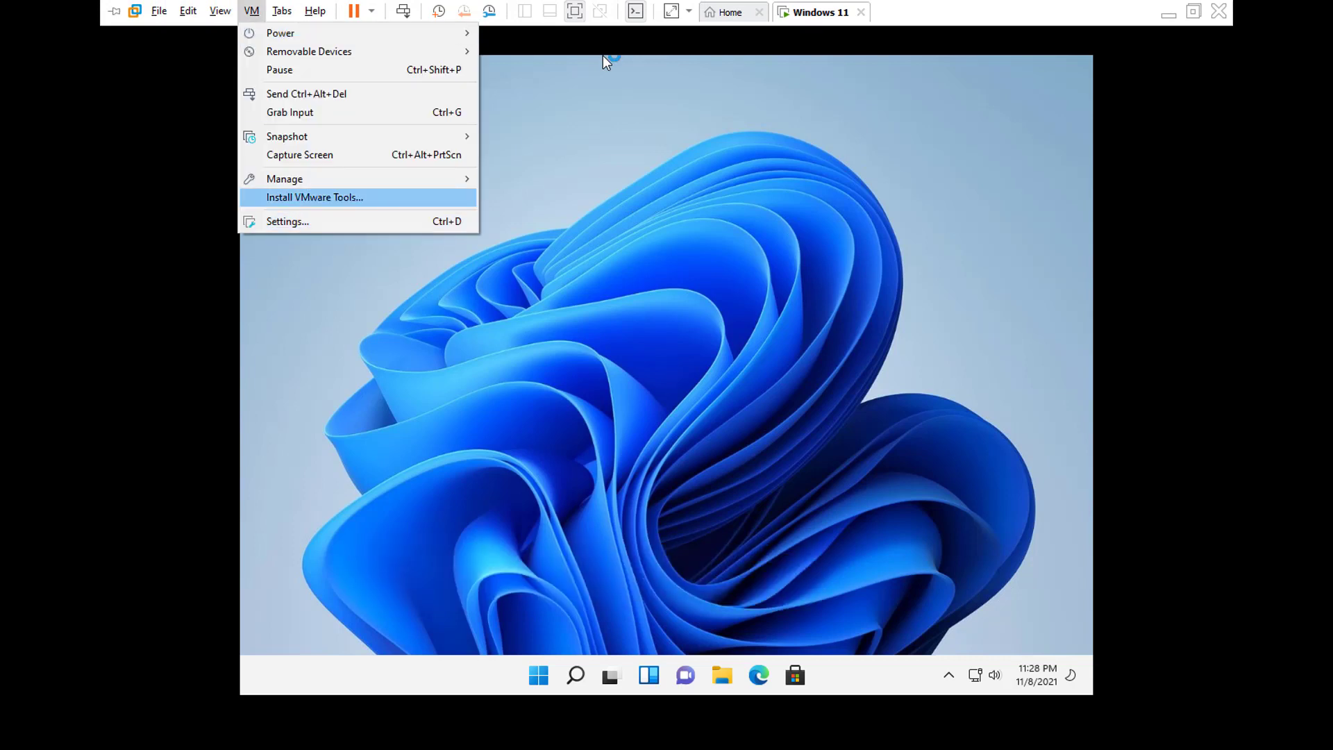
click(315, 198)
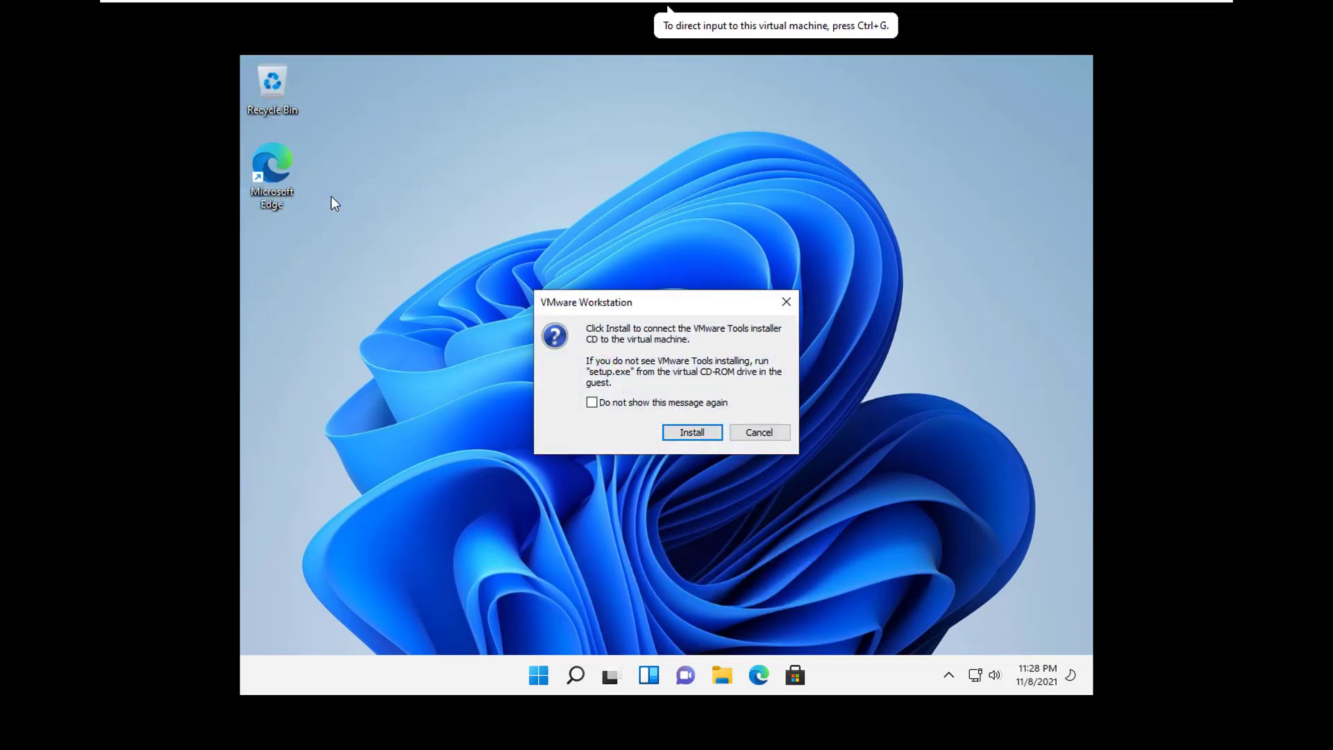
click(692, 432)
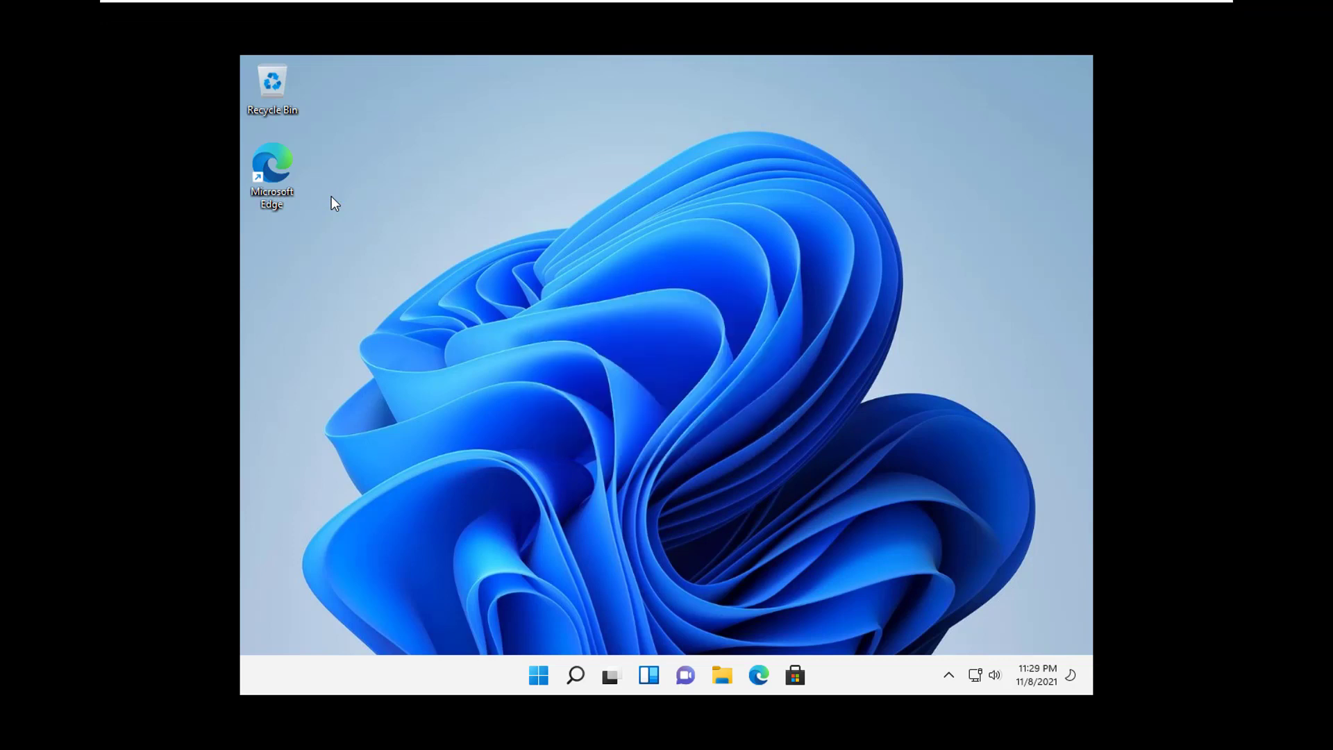
Launch VMware Tools setup from DVD Drive (D:) in This PC, allow it to make changes and close File Explorer
click(688, 410)
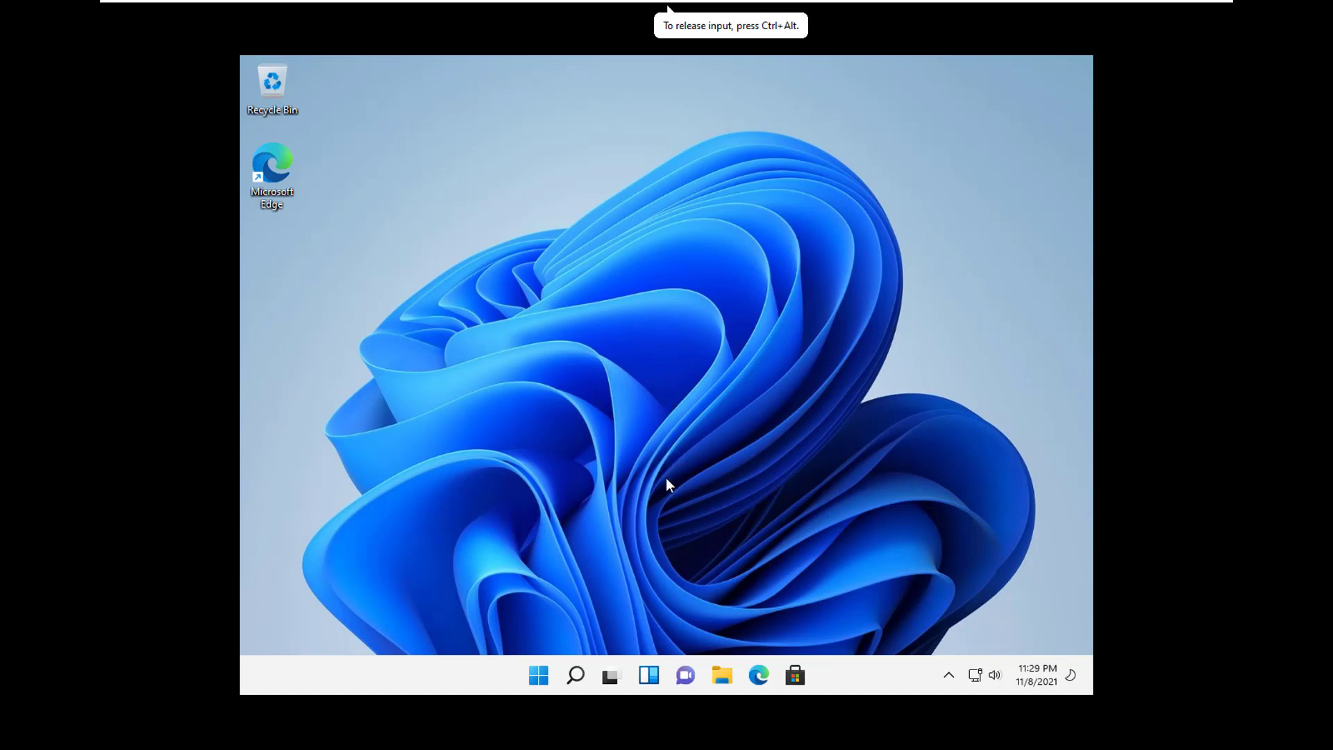
click(723, 683)
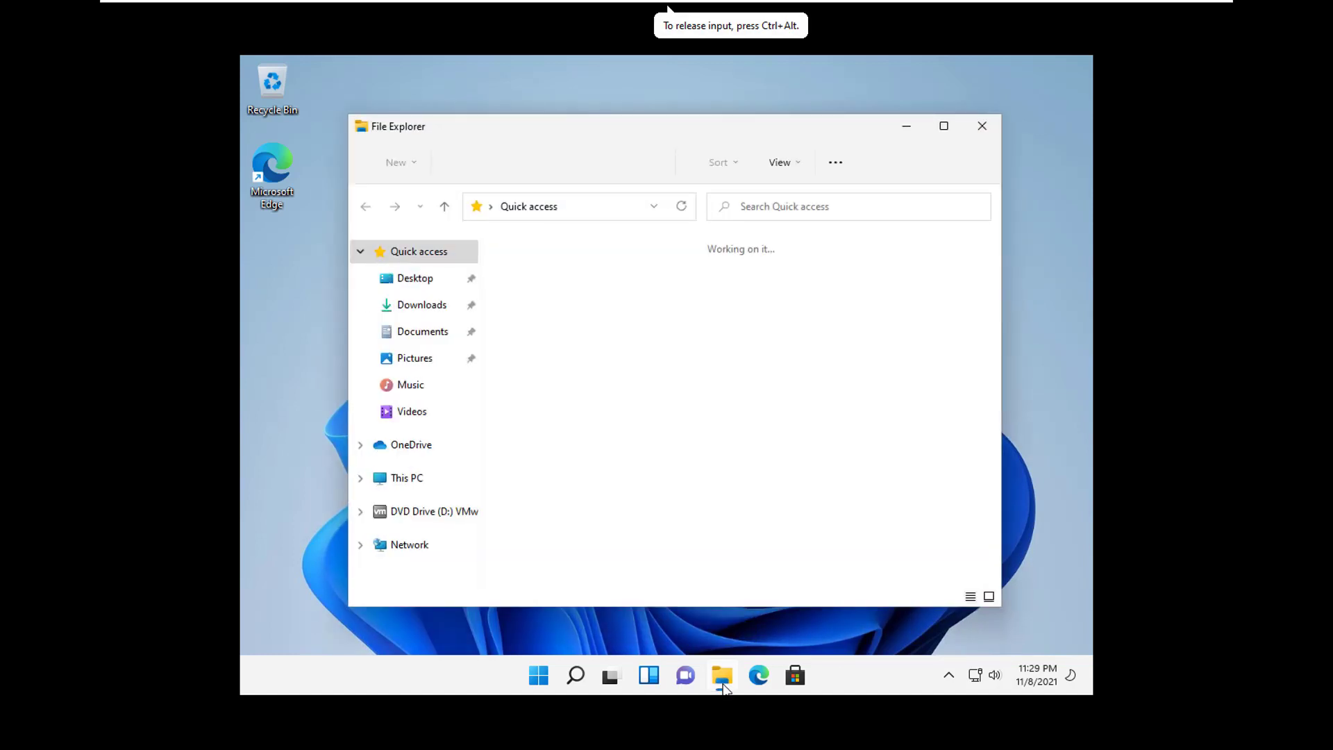
click(397, 480)
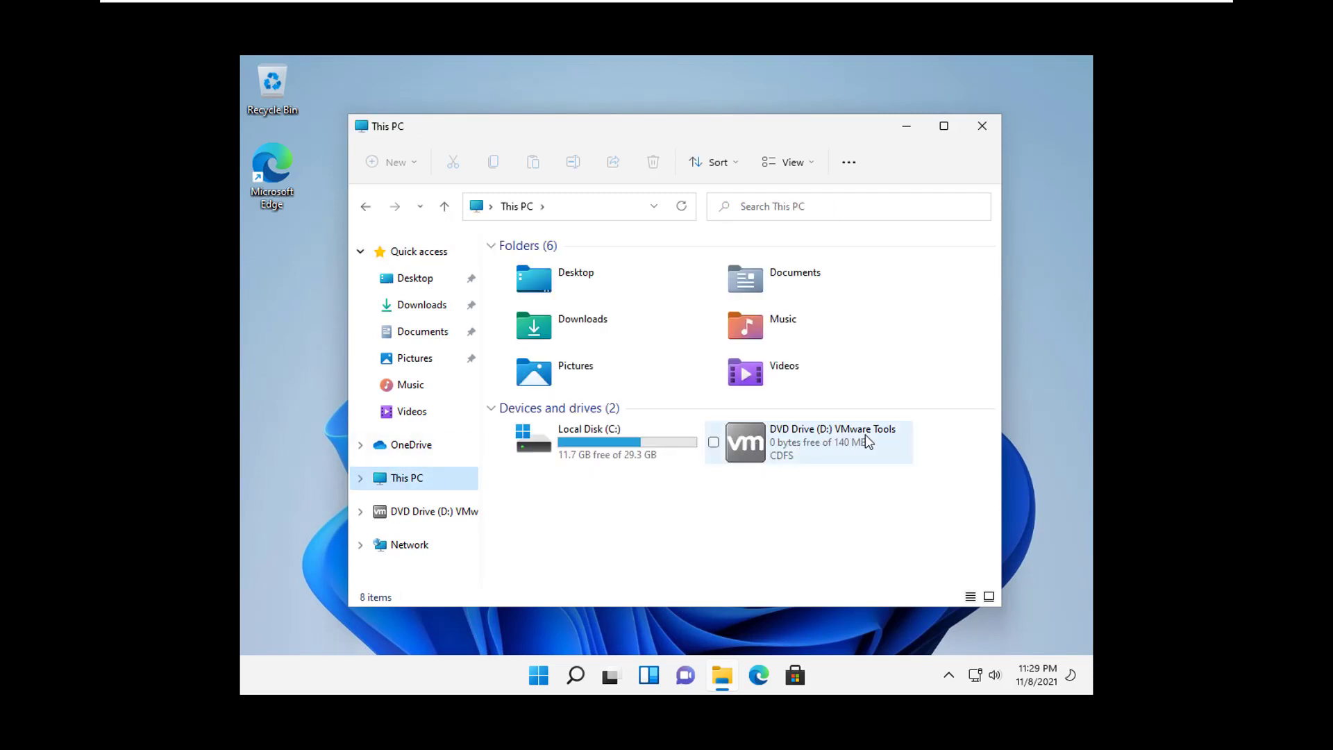
double_click(783, 444)
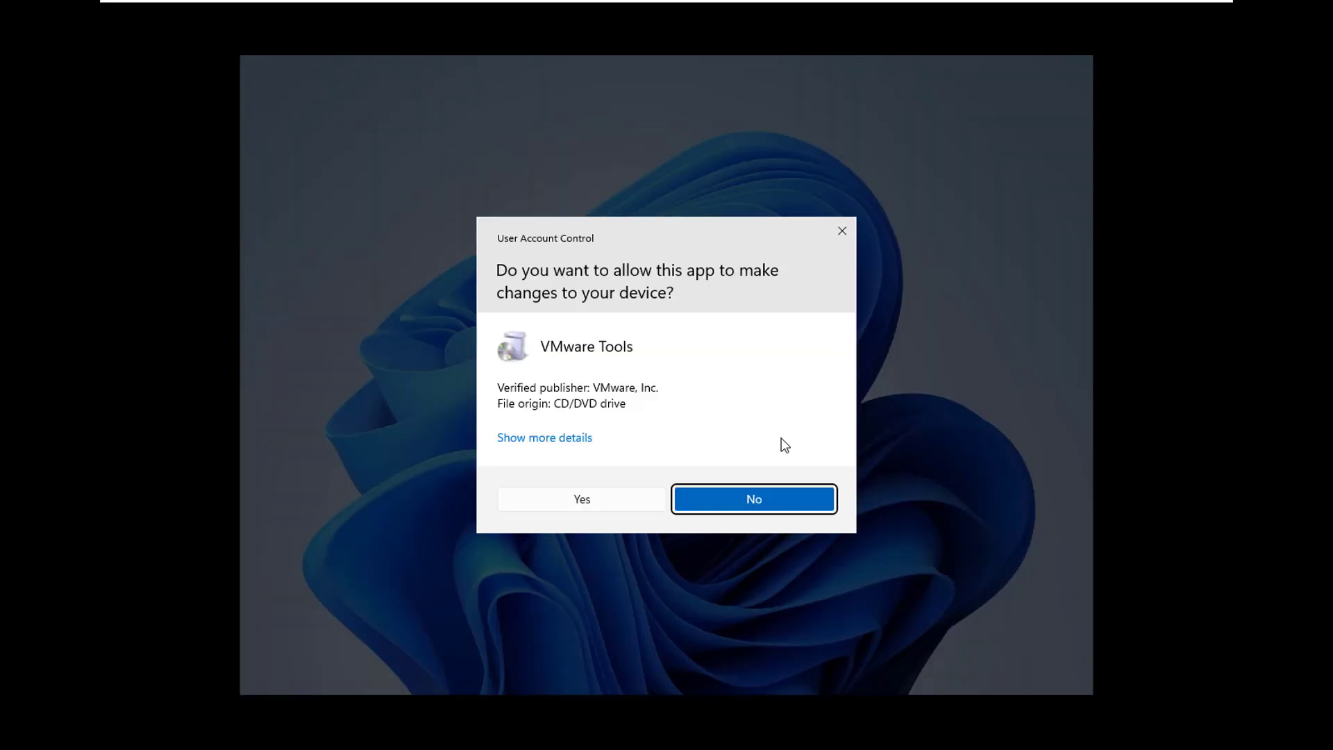
click(561, 504)
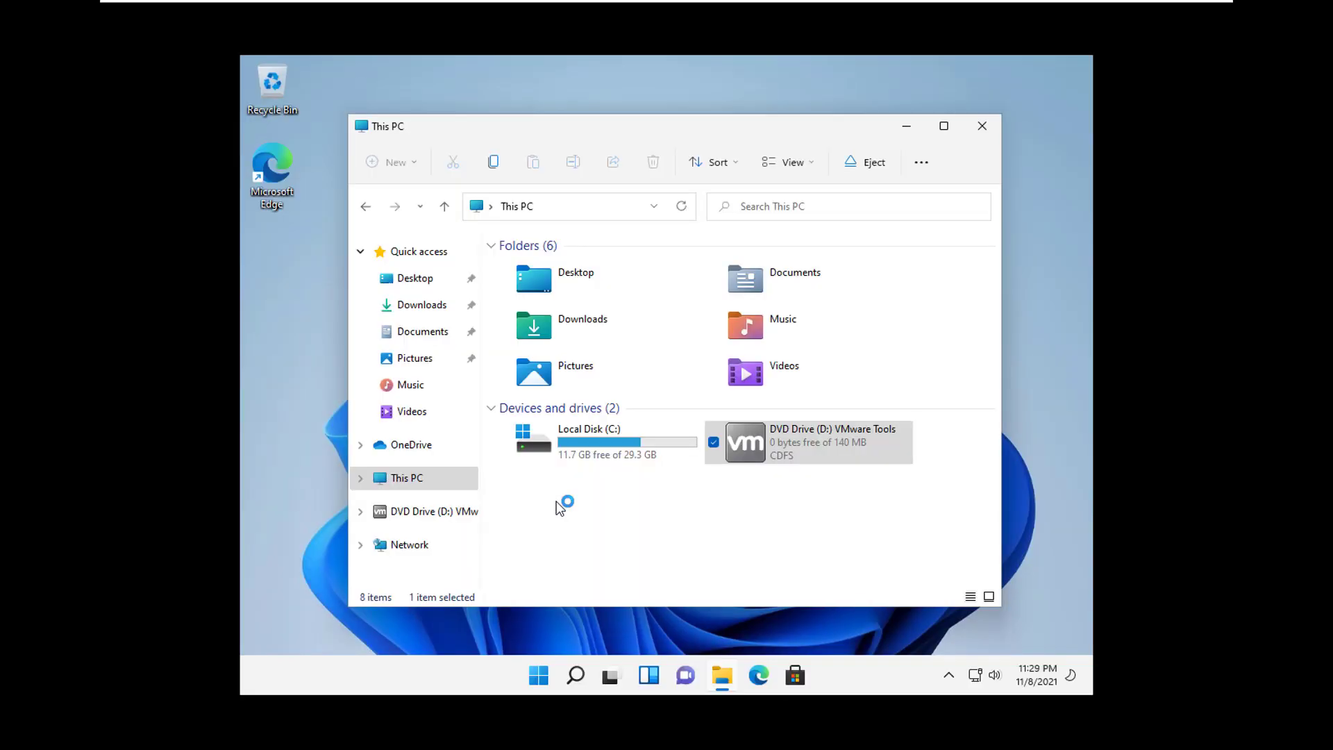
click(979, 124)
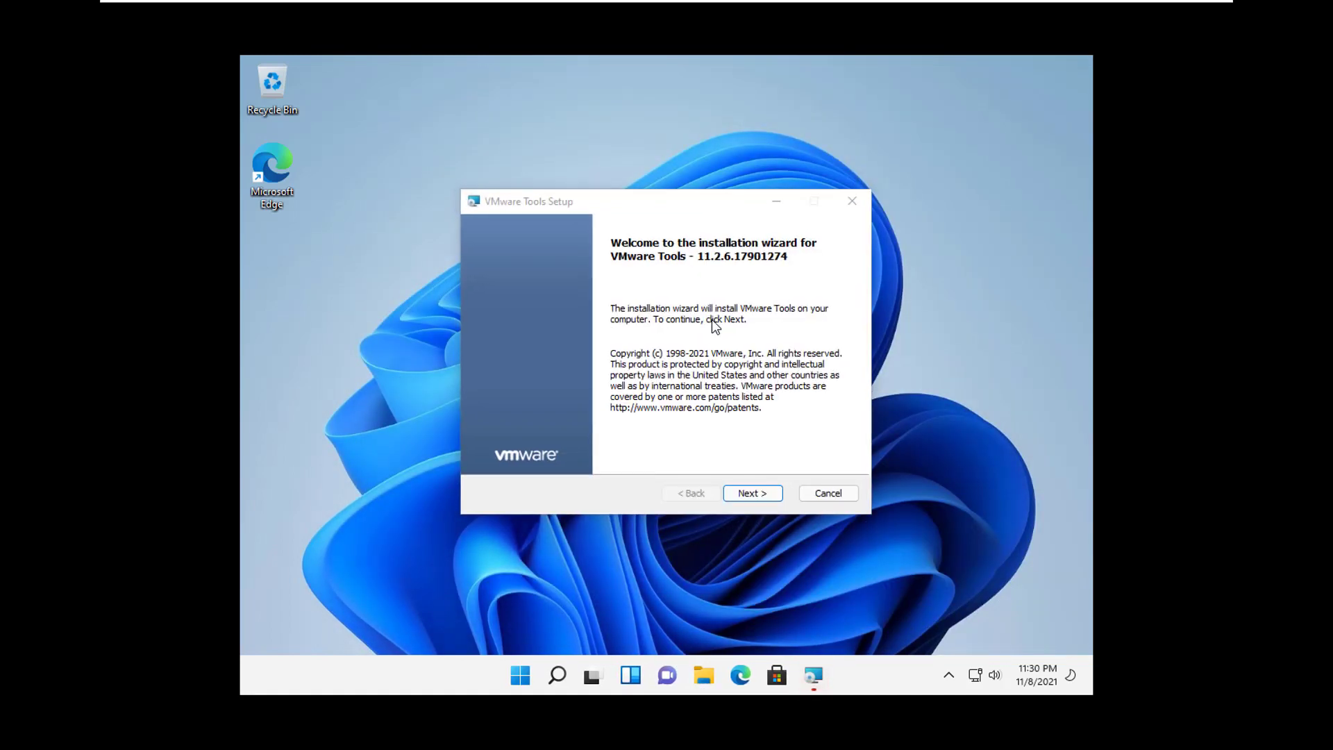
Install VMware Tools with the Typical setup type and finish the setup wizard
click(748, 492)
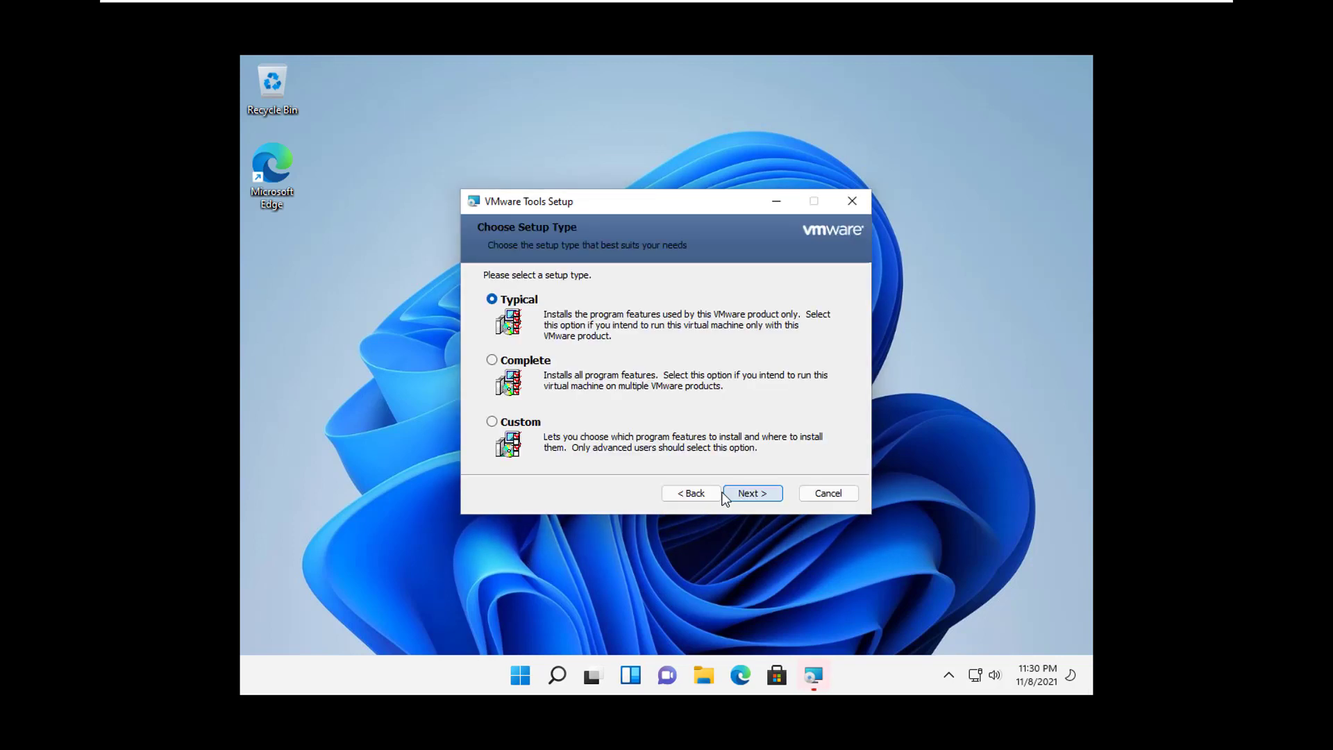
click(750, 492)
click(733, 490)
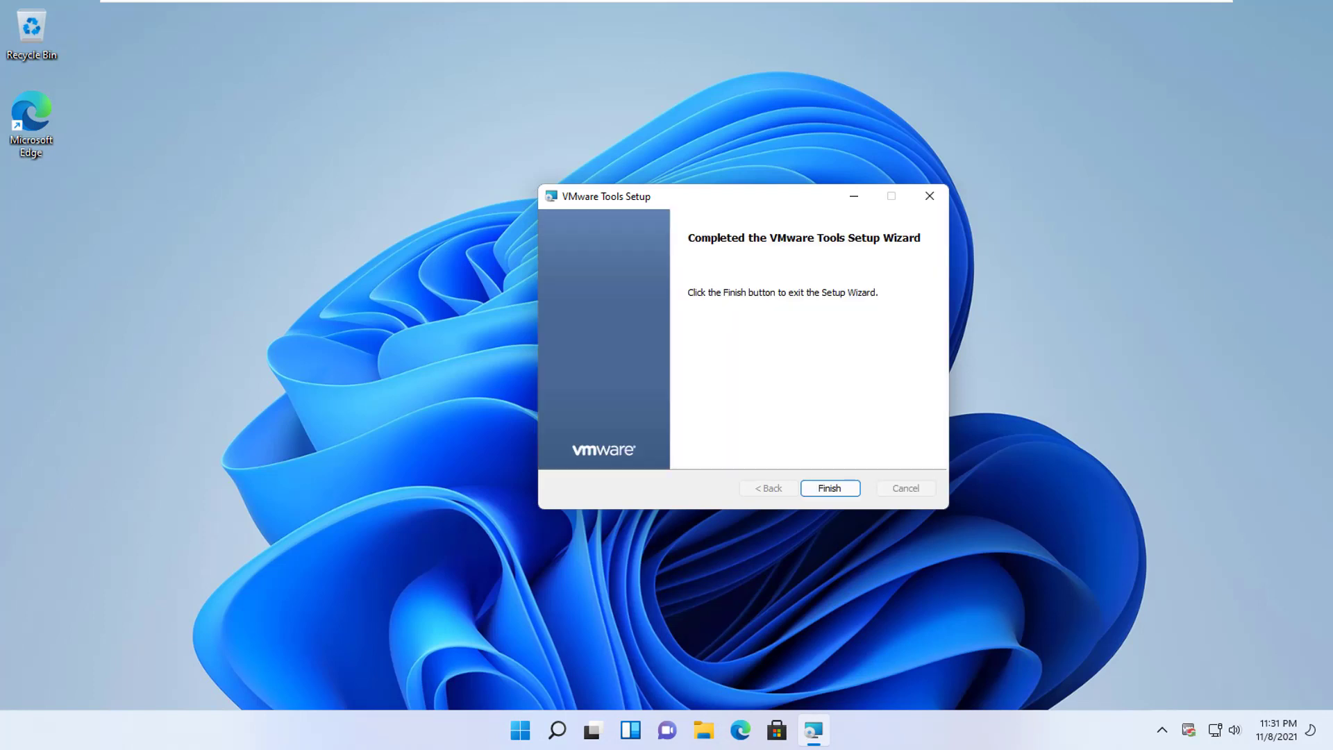
key(Return)
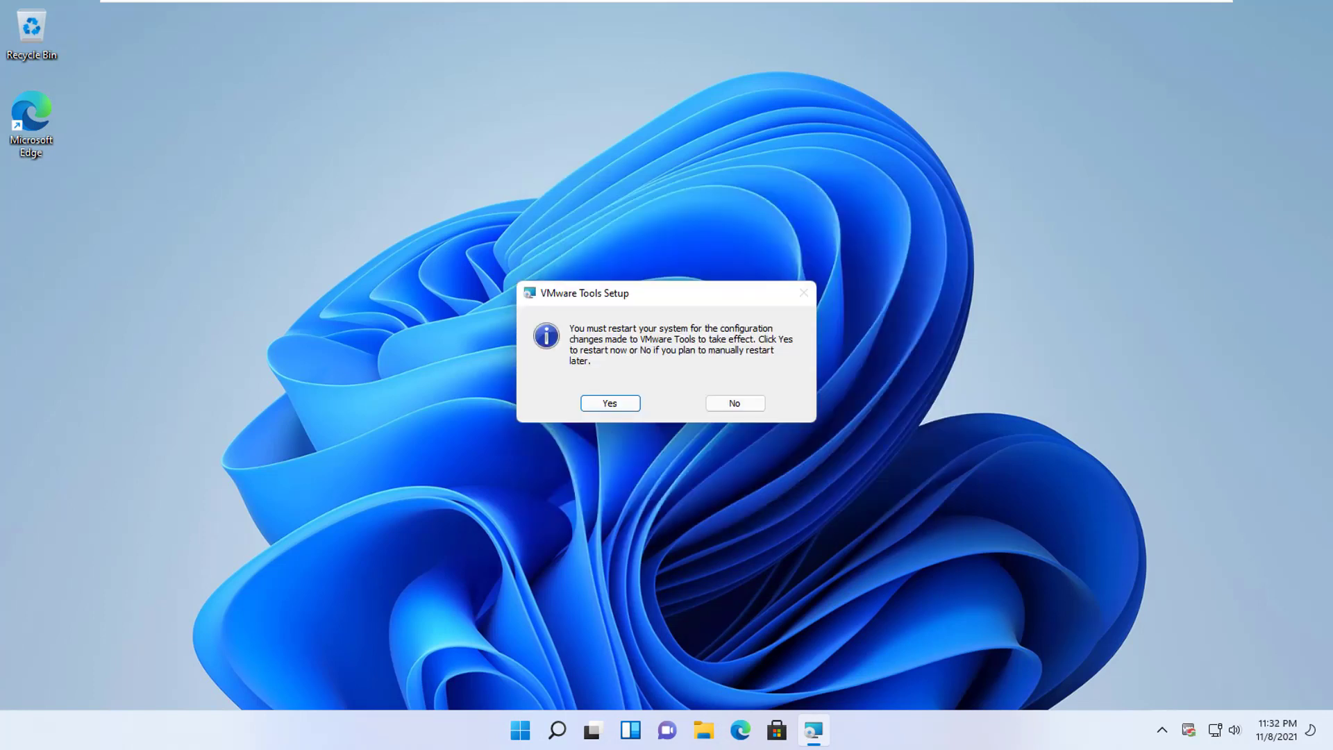